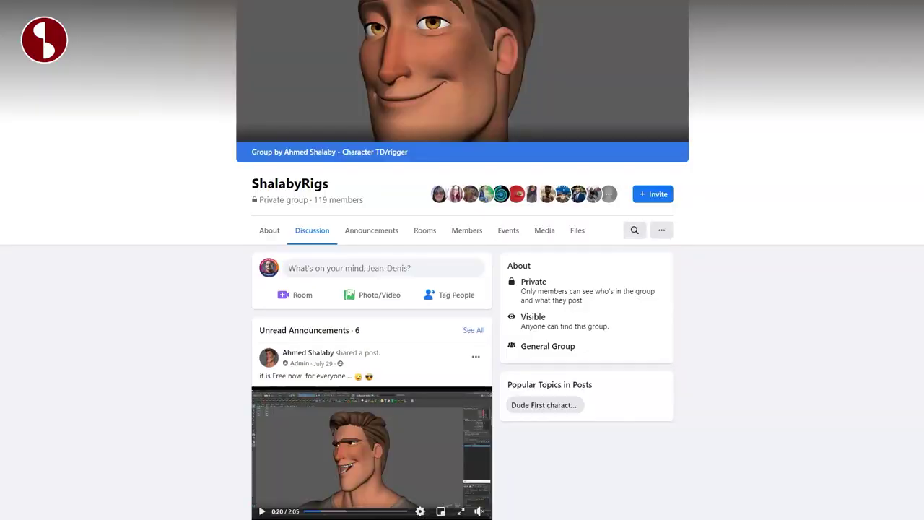
# Look through the ShalabyRigs group's announcements and posts about the Dude rig
pyautogui.scroll(-3, 462, 260)
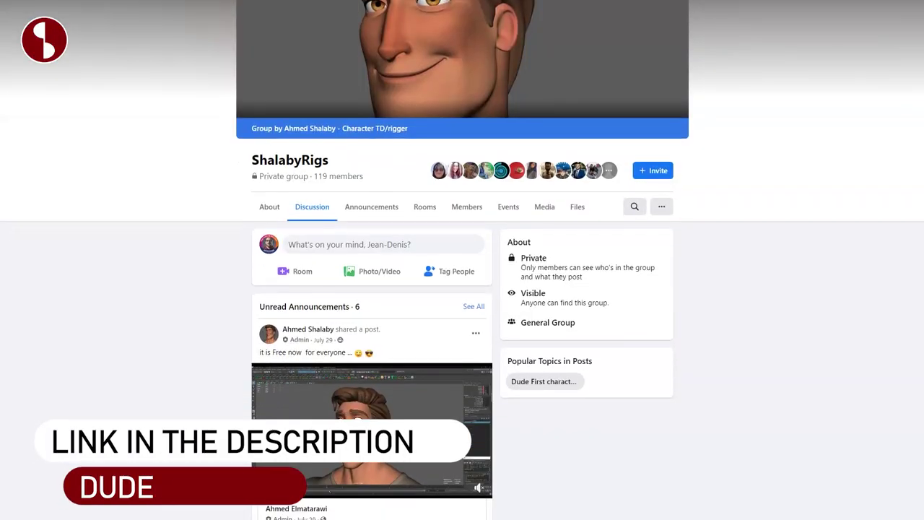
pyautogui.scroll(-4, 462, 260)
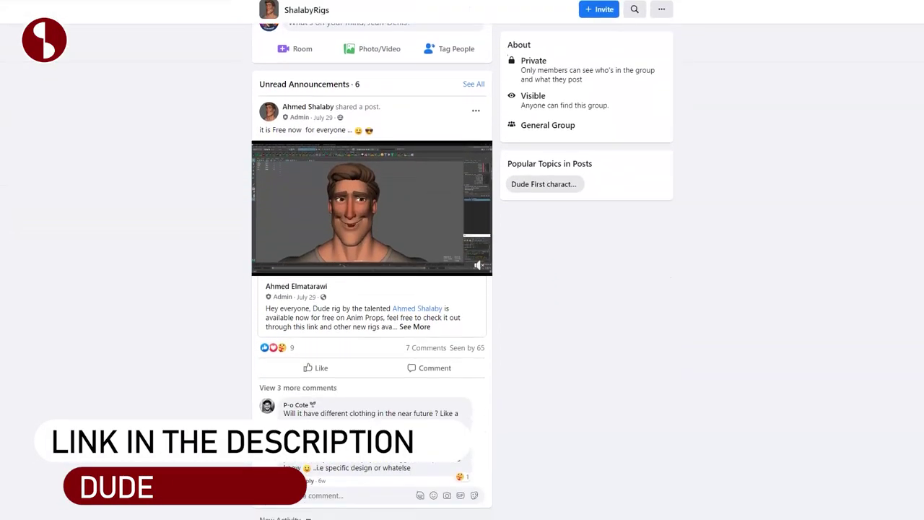
pyautogui.scroll(-3, 462, 260)
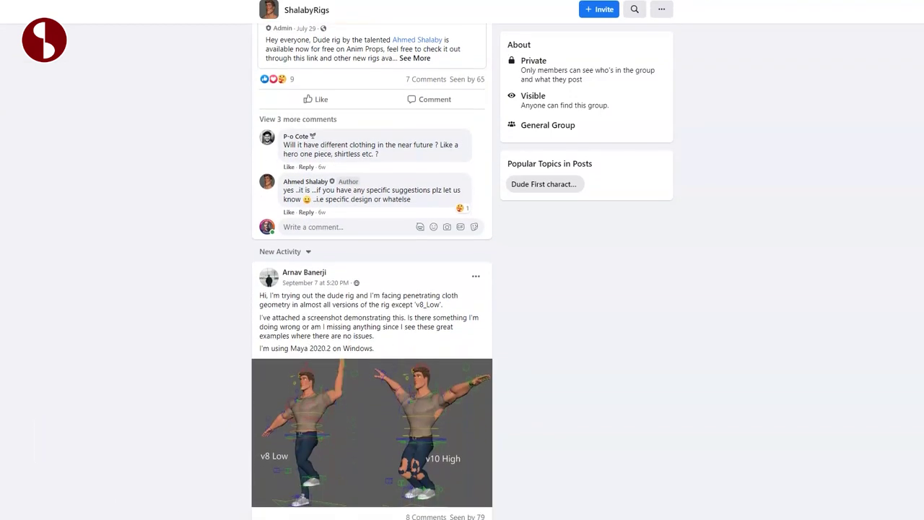
pyautogui.scroll(-4, 462, 260)
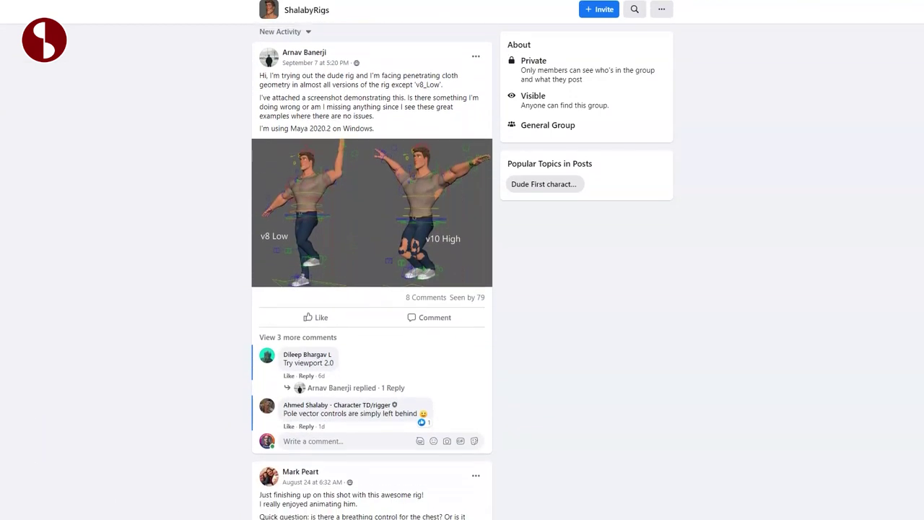
pyautogui.scroll(-3, 462, 260)
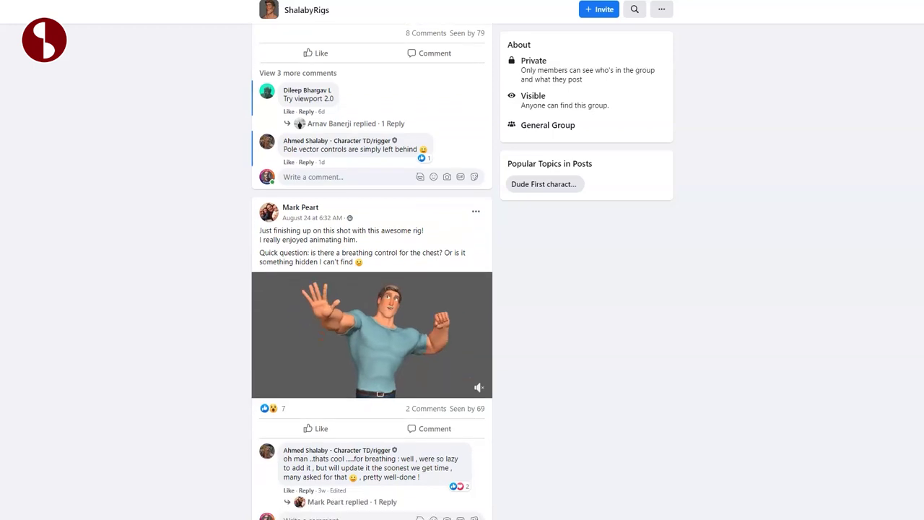
pyautogui.scroll(6, 463, 260)
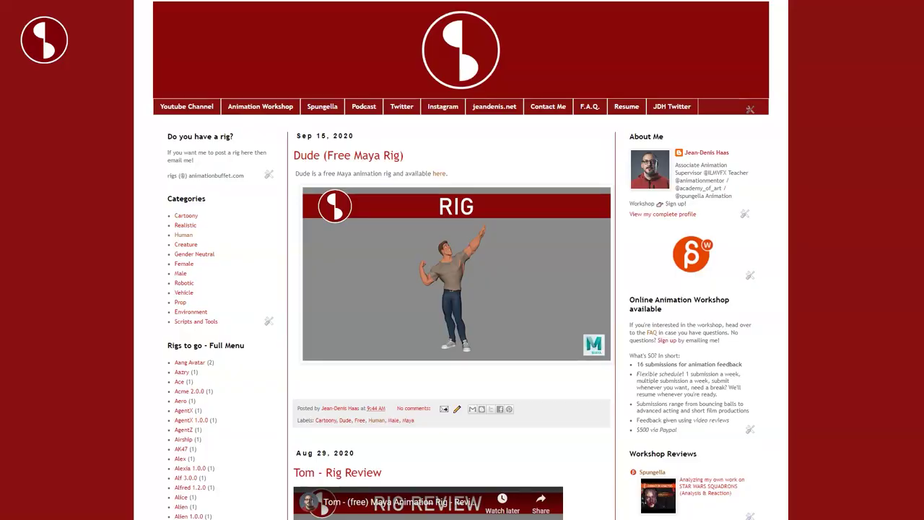
# Browse the Animation Buffet blog's rig posts and rig list, from the Dude entry down to the Brawler and Artemis reviews
pyautogui.scroll(-10, 461, 260)
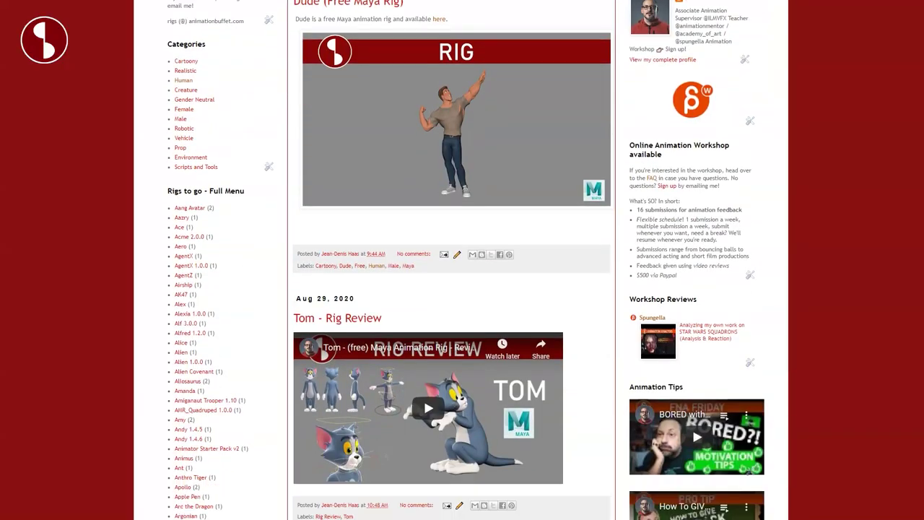
pyautogui.scroll(-8, 462, 260)
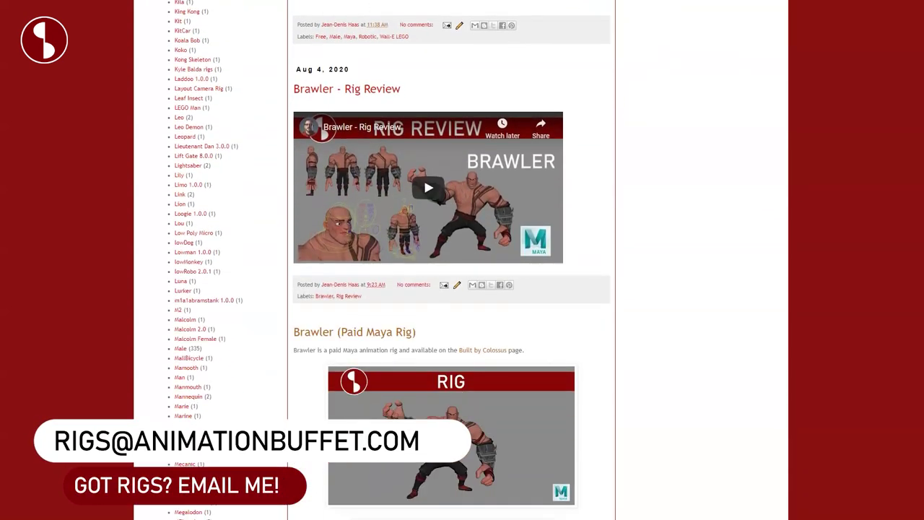
pyautogui.scroll(-7, 462, 260)
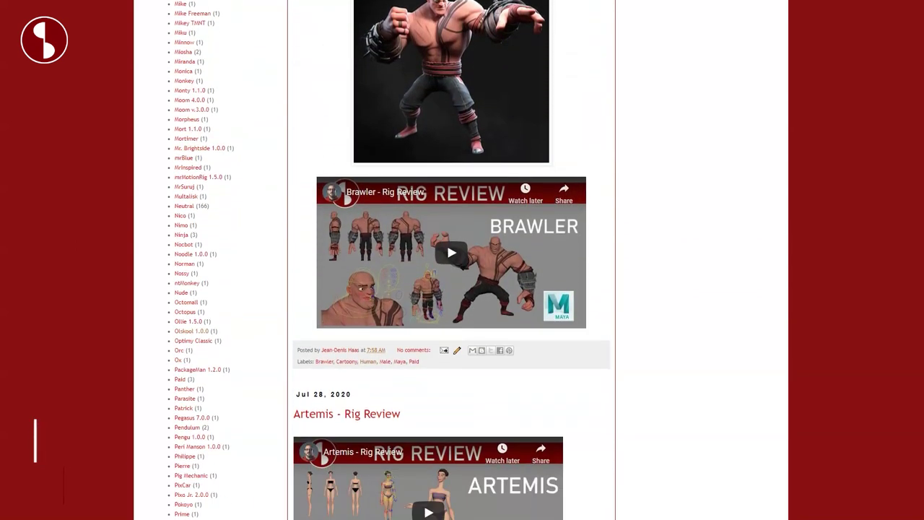
pyautogui.scroll(-2, 462, 260)
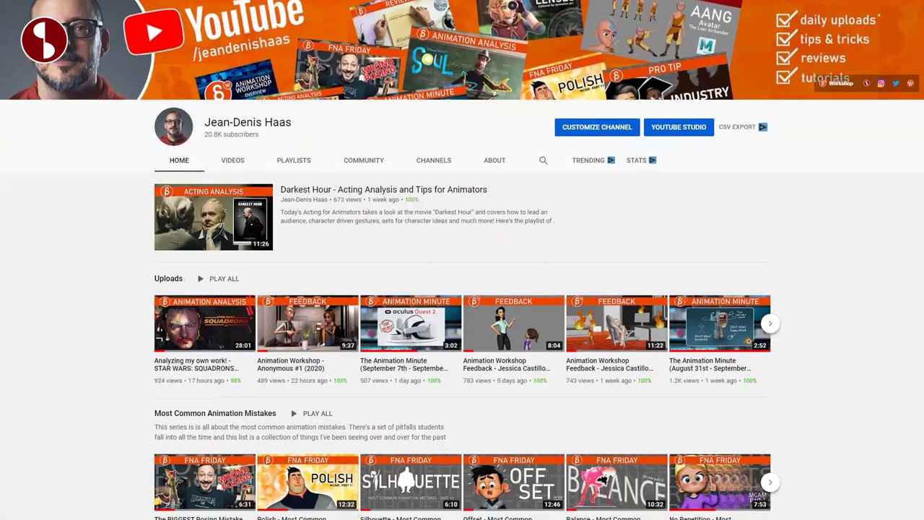
# Browse the YouTube channel's home page through its uploads, rig reviews, book reviews and pro tips
pyautogui.scroll(-2, 462, 260)
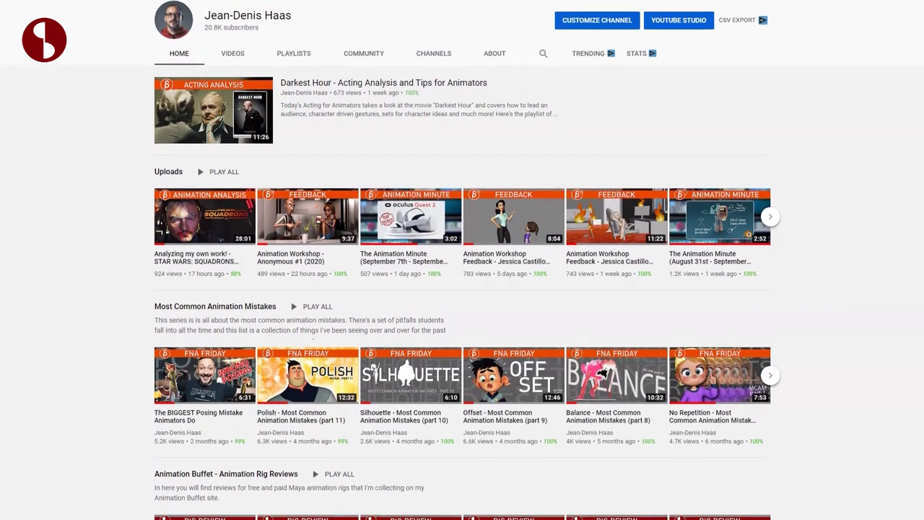
pyautogui.scroll(-2, 462, 260)
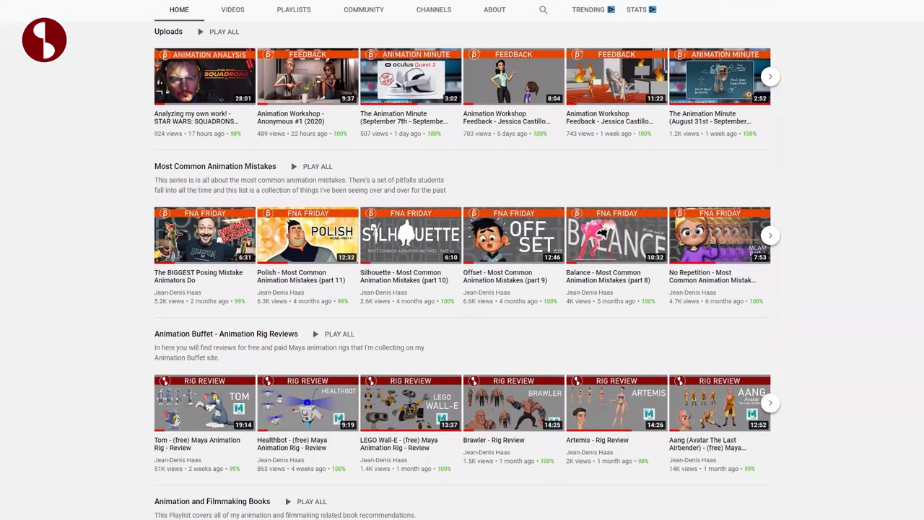
pyautogui.scroll(-2, 462, 260)
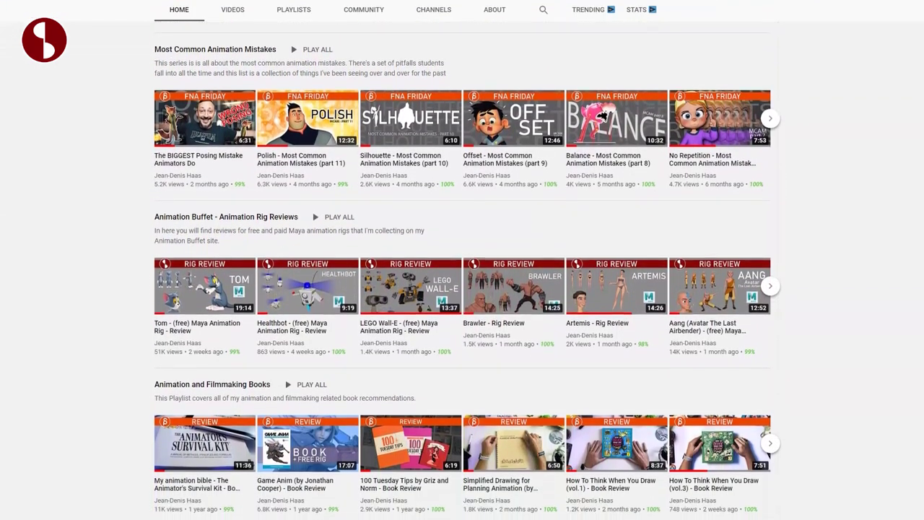
pyautogui.scroll(-2, 462, 260)
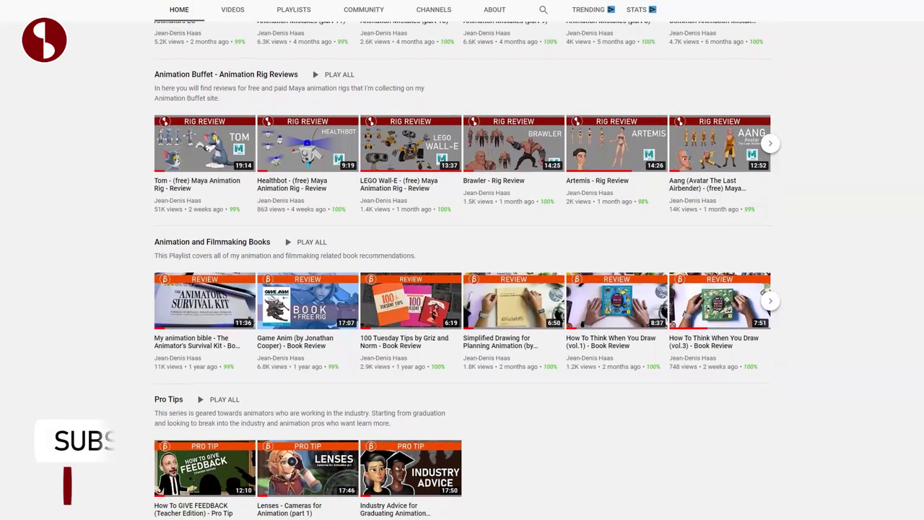
pyautogui.scroll(-2, 462, 260)
pyautogui.scroll(-2, 462, 260)
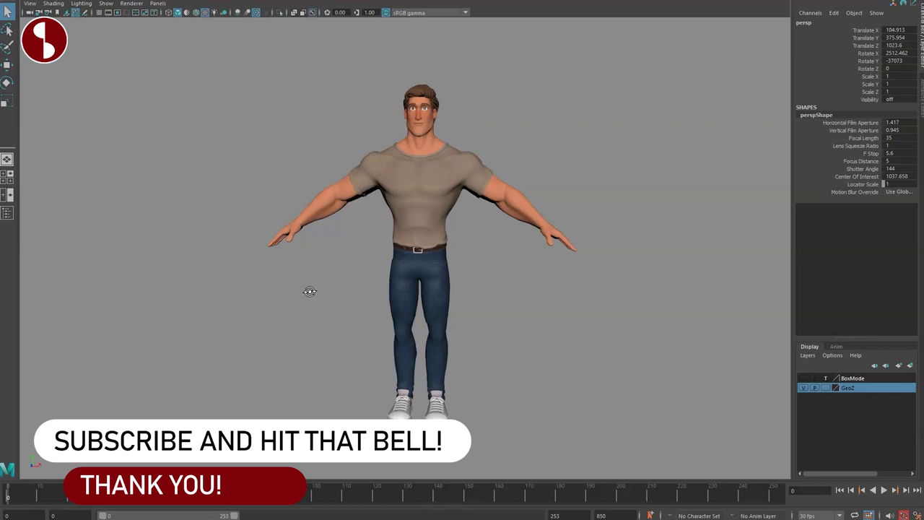
# Switch to Maya, show the BoxMode layer instead of the GeoZ layer, and display the rig's control curves in the viewport
pyautogui.keyDown('alt'); pyautogui.moveTo(310, 291); pyautogui.dragTo(282, 297); pyautogui.keyUp('alt')
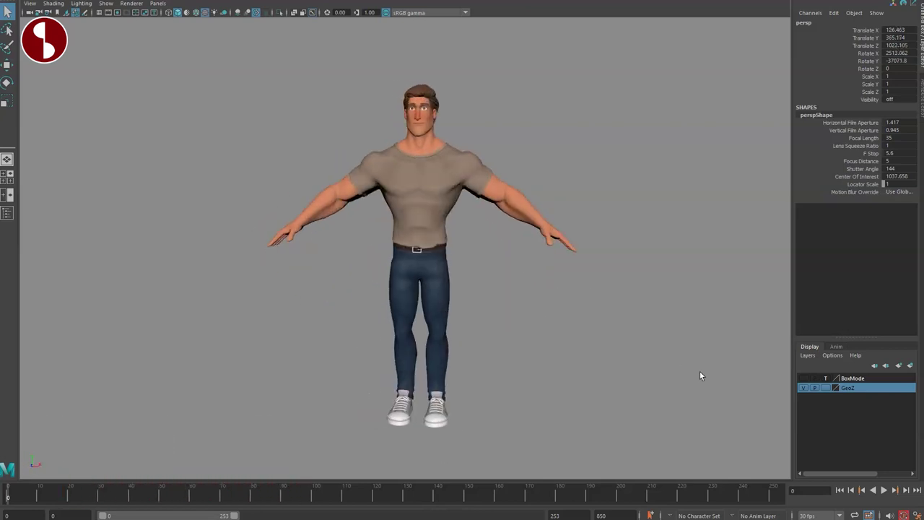
pyautogui.click(803, 387)
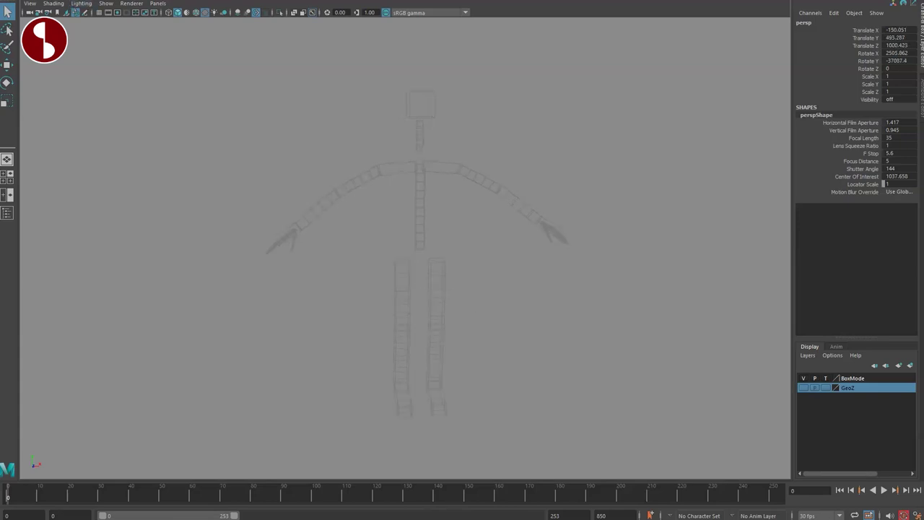
pyautogui.click(106, 4)
pyautogui.click(112, 55)
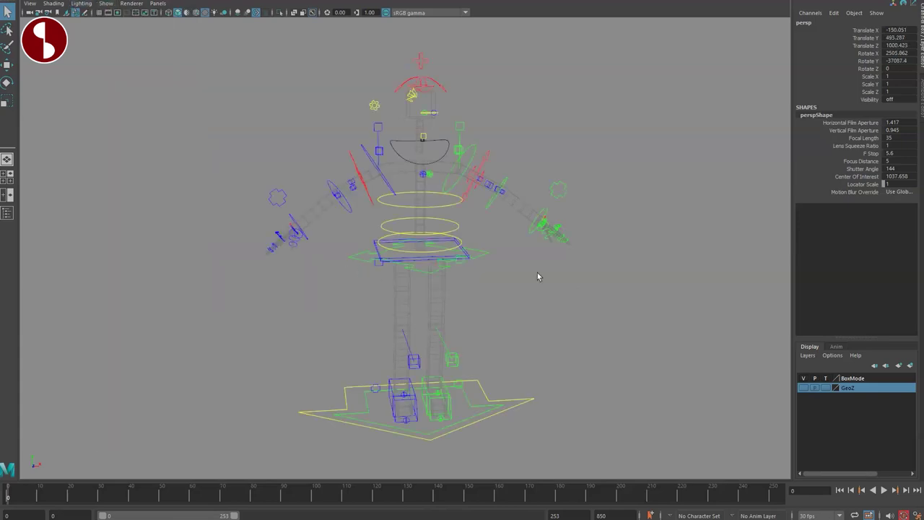
# Select the left upper-arm FK control with the Rotate tool and view it on the box-mode body
pyautogui.click(458, 185)
pyautogui.press('e')
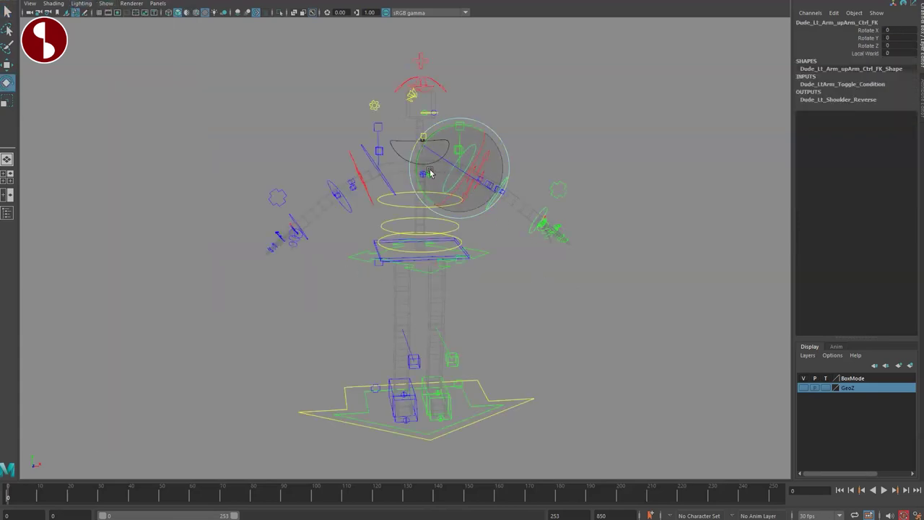
pyautogui.moveTo(522, 283)
pyautogui.keyDown('alt'); pyautogui.mouseDown()
pyautogui.moveTo(606, 278)
pyautogui.moveTo(522, 268)
pyautogui.moveTo(605, 274)
pyautogui.moveTo(477, 276)
pyautogui.mouseUp(); pyautogui.keyUp('alt')
# Hide the BoxMode layer and make the GeoZ character geometry visible again
pyautogui.click(804, 378)
pyautogui.click(804, 388)
pyautogui.keyDown('alt'); pyautogui.moveTo(309, 312); pyautogui.dragTo(283, 268); pyautogui.keyUp('alt')
pyautogui.keyDown('alt'); pyautogui.moveTo(282, 268); pyautogui.dragTo(584, 350, button='right'); pyautogui.keyUp('alt')
# Set the root master control's Mesh attribute to Low and inspect the low-resolution character from the head to the feet
pyautogui.moveTo(578, 379); pyautogui.dragTo(578, 377)
pyautogui.press('f')
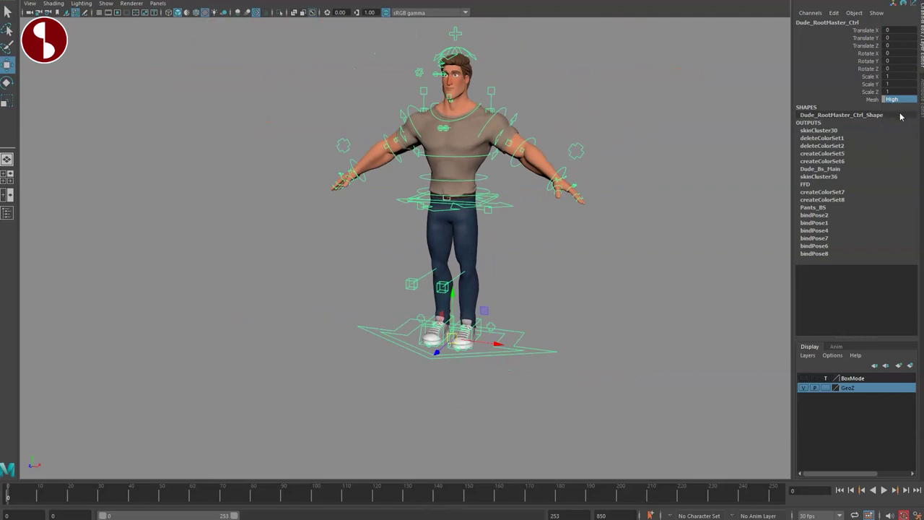
pyautogui.click(600, 172)
pyautogui.keyDown('alt'); pyautogui.moveTo(424, 200); pyautogui.dragTo(518, 344, button='right'); pyautogui.keyUp('alt')
pyautogui.keyDown('alt'); pyautogui.moveTo(395, 223); pyautogui.dragTo(386, 303, button='middle'); pyautogui.keyUp('alt')
pyautogui.keyDown('alt'); pyautogui.moveTo(386, 303); pyautogui.dragTo(398, 248); pyautogui.keyUp('alt')
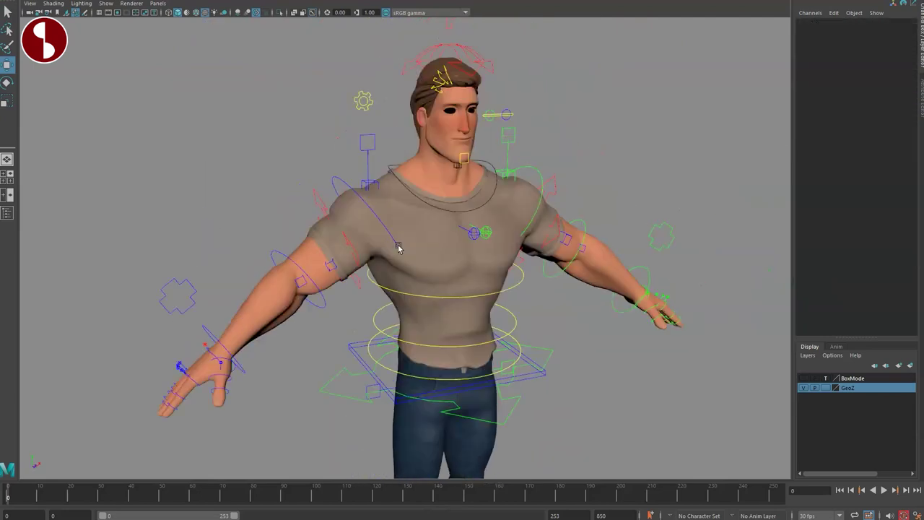
pyautogui.keyDown('alt'); pyautogui.moveTo(398, 248); pyautogui.dragTo(433, 303, button='right'); pyautogui.keyUp('alt')
pyautogui.keyDown('alt'); pyautogui.moveTo(426, 282); pyautogui.dragTo(428, 255); pyautogui.keyUp('alt')
pyautogui.keyDown('alt'); pyautogui.moveTo(463, 275); pyautogui.dragTo(441, 217, button='right'); pyautogui.keyUp('alt')
pyautogui.keyDown('alt'); pyautogui.moveTo(485, 354); pyautogui.dragTo(567, 245, button='middle'); pyautogui.keyUp('alt')
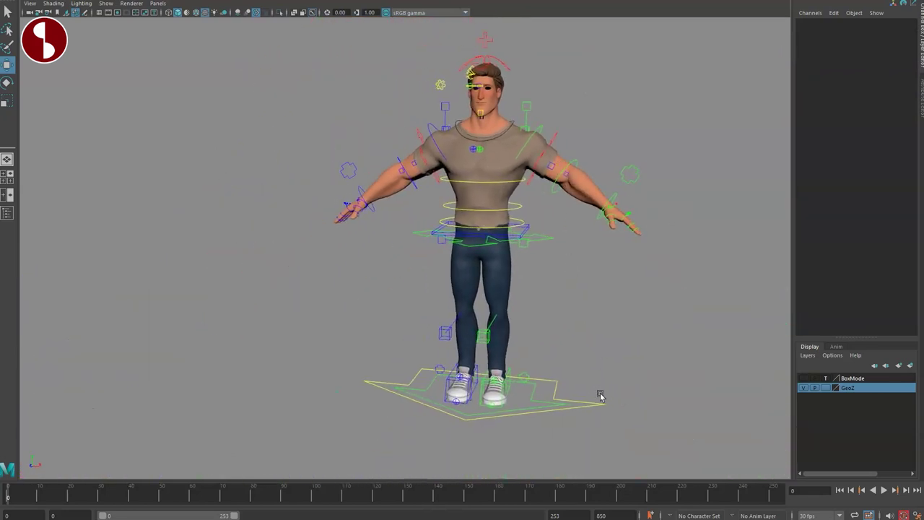
# Set the root master control's Mesh attribute to High and clear the selection
pyautogui.click(600, 396)
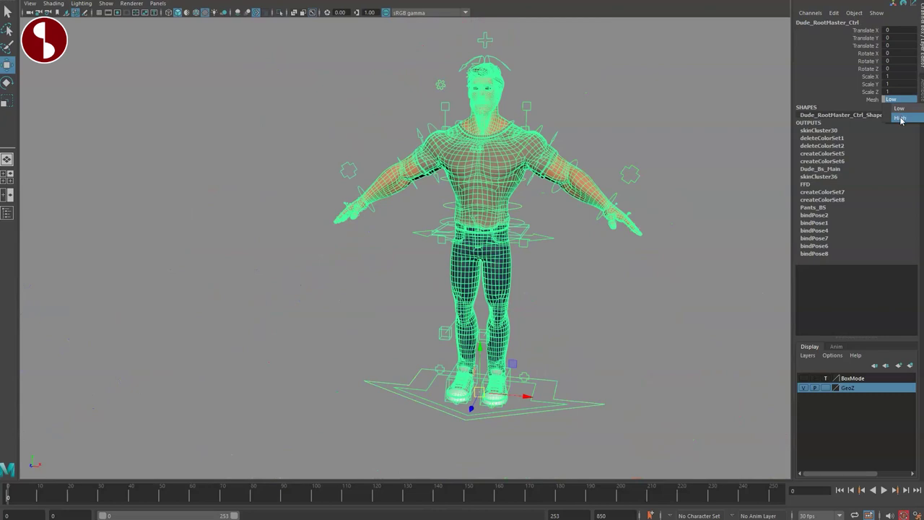
pyautogui.click(901, 120)
pyautogui.click(649, 269)
# Try moving the whole rig with the root master control at the feet, and undo the move
pyautogui.click(532, 395)
pyautogui.moveTo(429, 375); pyautogui.dragTo(372, 375, button='middle')
pyautogui.hotkey('ctrl', 'z')
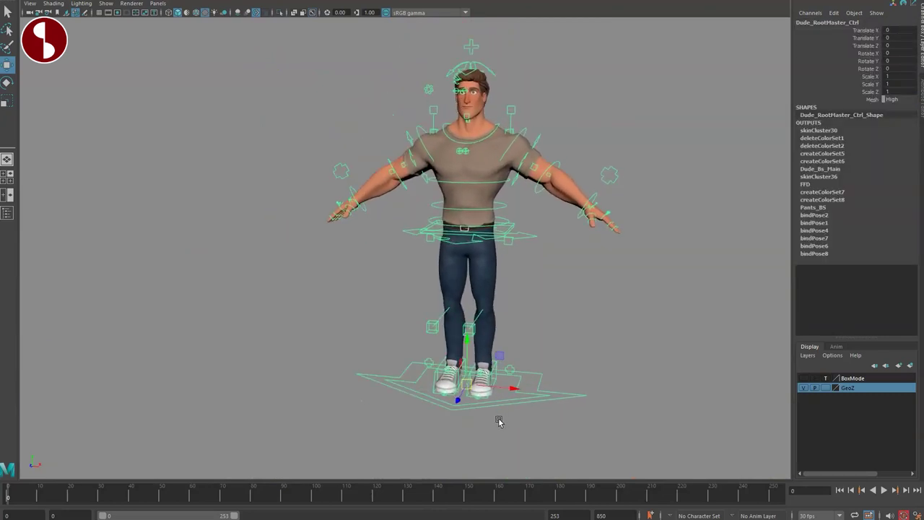
# Move the inner master control at the feet down about 347 units in Y
pyautogui.click(499, 422)
pyautogui.click(523, 388)
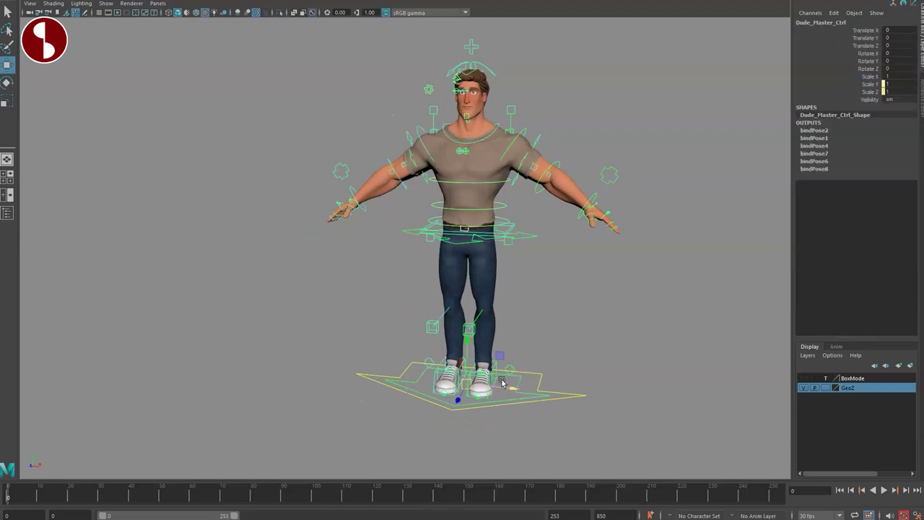
pyautogui.moveTo(469, 336); pyautogui.dragTo(469, 516)
pyautogui.keyDown('alt'); pyautogui.moveTo(366, 422); pyautogui.dragTo(453, 344, button='middle'); pyautogui.keyUp('alt')
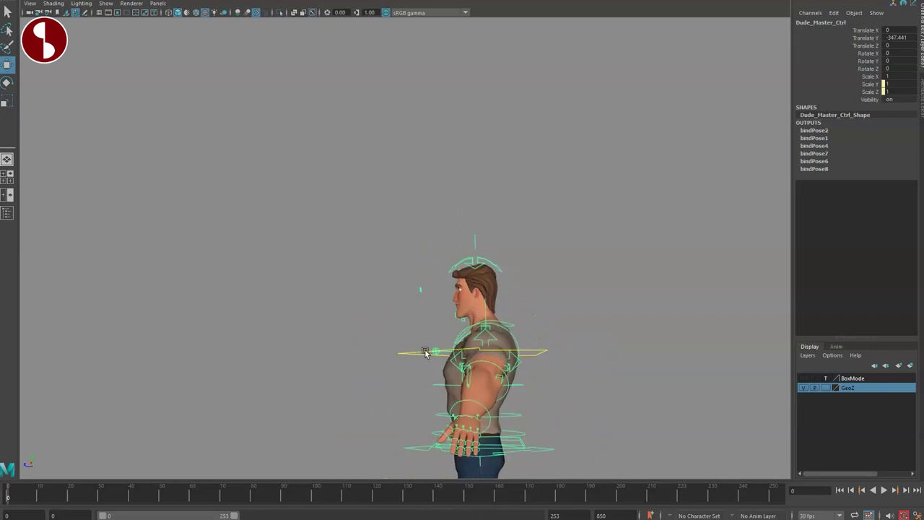
# Try moving the outer root master control, and undo the moves of both master controls
pyautogui.click(426, 353)
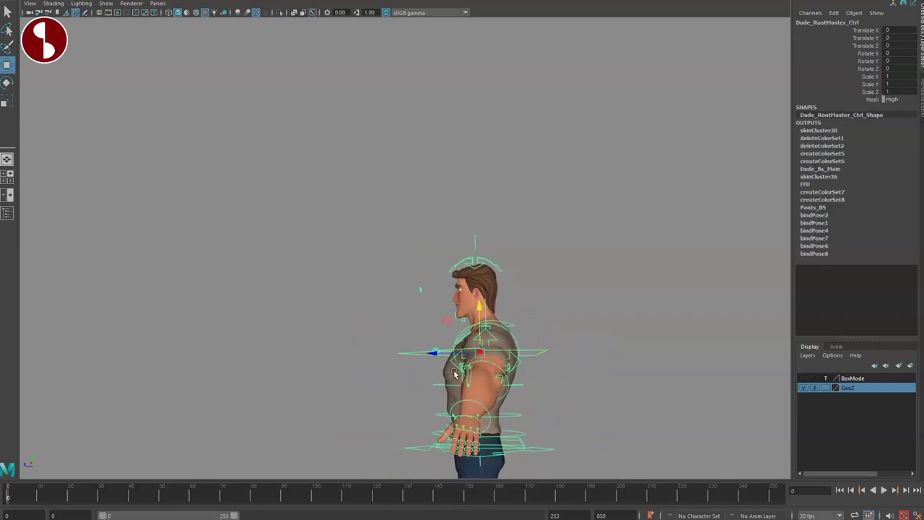
pyautogui.moveTo(477, 359); pyautogui.dragTo(312, 286)
pyautogui.hotkey('ctrl', 'z')
pyautogui.hotkey('ctrl', 'z')
pyautogui.hotkey('ctrl', 'z')
pyautogui.hotkey('ctrl', 'z')
pyautogui.hotkey('ctrl', 'z')
# Scale the root master control uniformly to about 1.62
pyautogui.keyDown('alt'); pyautogui.moveTo(311, 286); pyautogui.dragTo(559, 419, button='right'); pyautogui.keyUp('alt')
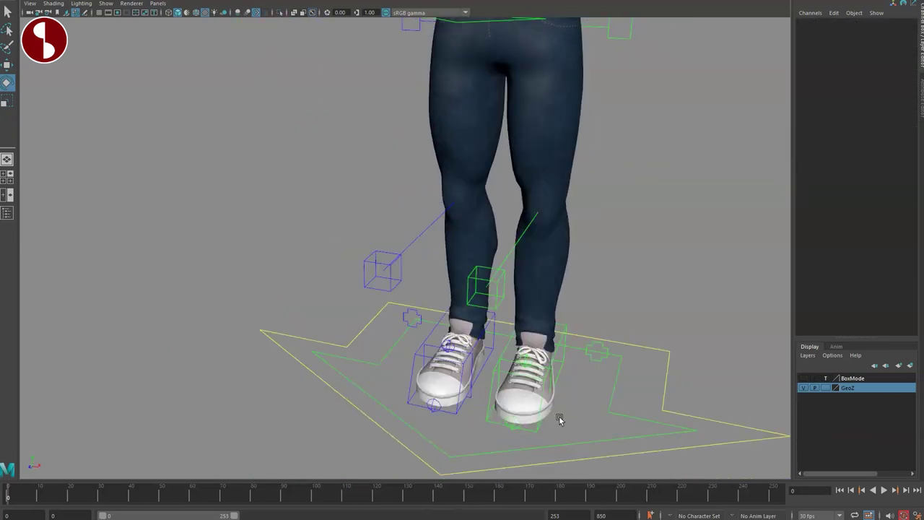
pyautogui.keyDown('alt'); pyautogui.moveTo(509, 302); pyautogui.dragTo(466, 263, button='middle'); pyautogui.keyUp('alt')
pyautogui.click(568, 349)
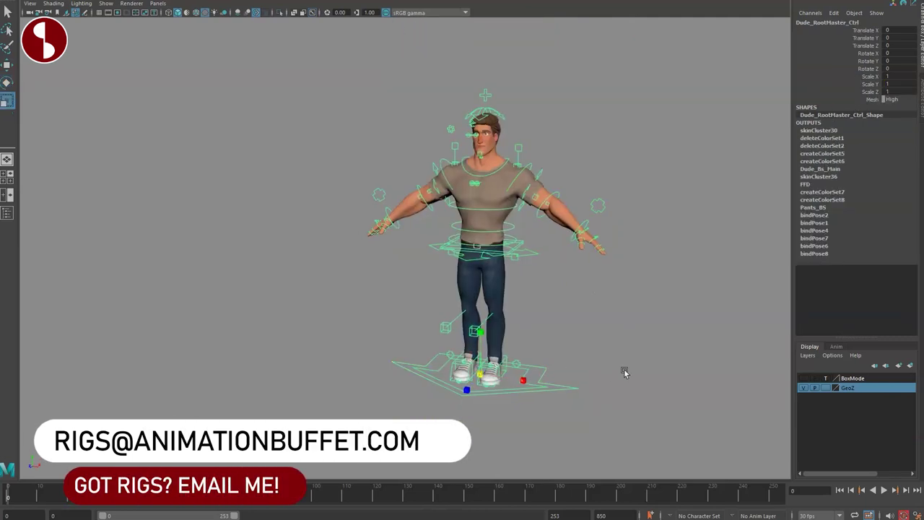
pyautogui.moveTo(626, 372); pyautogui.dragTo(763, 372)
# Scale the root master control uniformly to about 2.25, and undo all of its scaling
pyautogui.keyDown('alt'); pyautogui.moveTo(652, 222); pyautogui.dragTo(679, 271, button='middle'); pyautogui.keyUp('alt')
pyautogui.keyDown('alt'); pyautogui.moveTo(678, 271); pyautogui.dragTo(341, 345, button='right'); pyautogui.keyUp('alt')
pyautogui.keyDown('alt'); pyautogui.moveTo(341, 344); pyautogui.dragTo(417, 369); pyautogui.keyUp('alt')
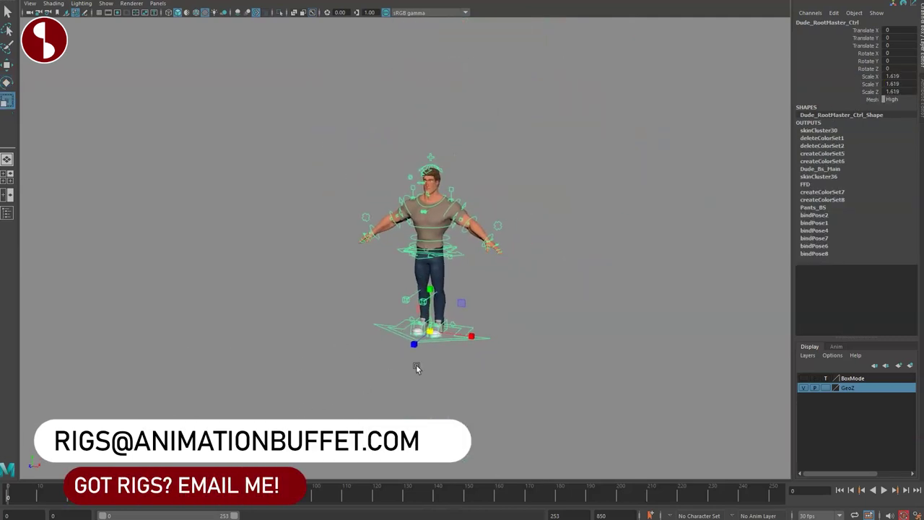
pyautogui.moveTo(433, 333); pyautogui.dragTo(272, 312)
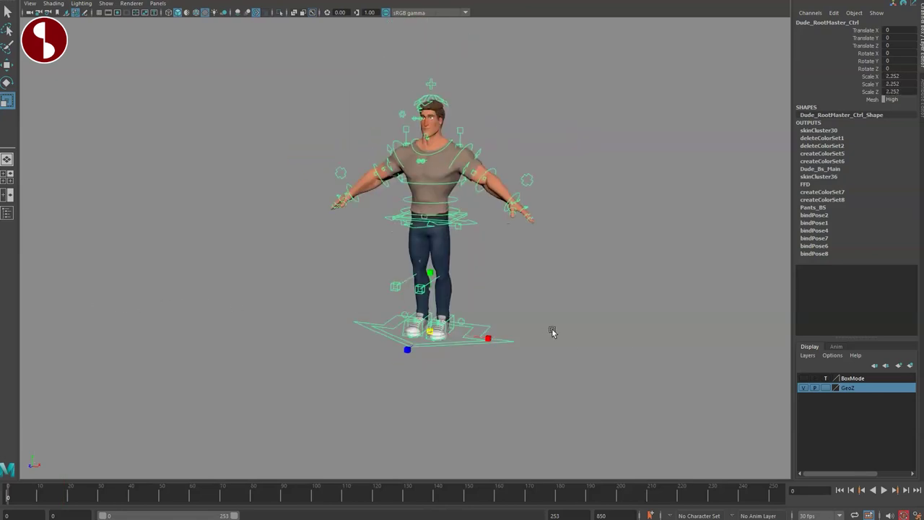
pyautogui.hotkey('ctrl', 'z')
pyautogui.keyDown('alt'); pyautogui.moveTo(492, 315); pyautogui.dragTo(506, 344, button='middle'); pyautogui.keyUp('alt')
pyautogui.keyDown('alt'); pyautogui.moveTo(507, 344); pyautogui.dragTo(630, 415, button='right'); pyautogui.keyUp('alt')
pyautogui.hotkey('ctrl', 'z')
# Try scaling the rig through the inner master control's Scale X attribute, and undo the changes
pyautogui.keyDown('alt'); pyautogui.moveTo(565, 375); pyautogui.dragTo(532, 326, button='middle'); pyautogui.keyUp('alt')
pyautogui.keyDown('alt'); pyautogui.moveTo(532, 327); pyautogui.dragTo(618, 358, button='right'); pyautogui.keyUp('alt')
pyautogui.keyDown('alt'); pyautogui.moveTo(617, 358); pyautogui.dragTo(546, 249); pyautogui.keyUp('alt')
pyautogui.keyDown('alt'); pyautogui.moveTo(547, 250); pyautogui.dragTo(588, 369, button='right'); pyautogui.keyUp('alt')
pyautogui.keyDown('alt'); pyautogui.moveTo(587, 369); pyautogui.dragTo(554, 262, button='middle'); pyautogui.keyUp('alt')
pyautogui.keyDown('alt'); pyautogui.moveTo(553, 262); pyautogui.dragTo(529, 354); pyautogui.keyUp('alt')
pyautogui.click(585, 376)
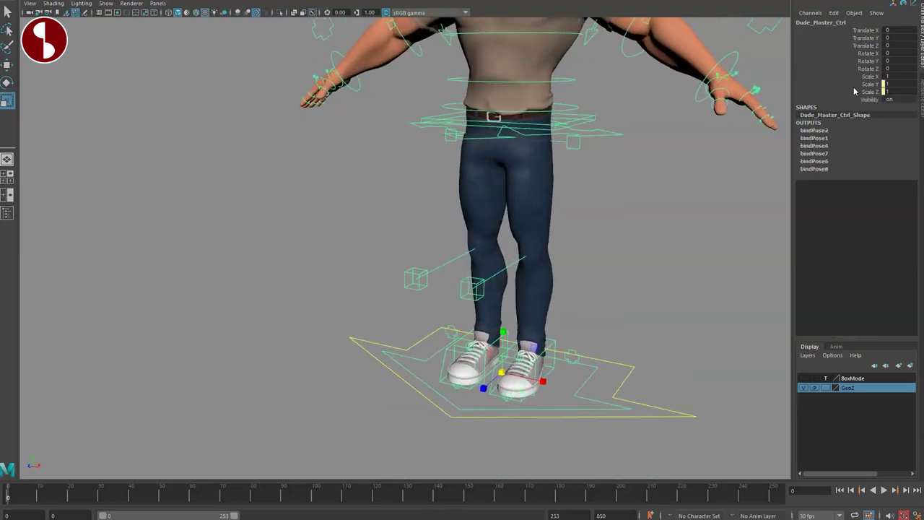
pyautogui.keyDown('alt'); pyautogui.moveTo(588, 327); pyautogui.dragTo(221, 239, button='right'); pyautogui.keyUp('alt')
pyautogui.moveTo(356, 279); pyautogui.dragTo(209, 258, button='middle')
pyautogui.moveTo(304, 266); pyautogui.dragTo(358, 267, button='middle')
pyautogui.hotkey('ctrl', 'z')
pyautogui.hotkey('ctrl', 'z')
# Move the whole rig with the root master control to about X 956, Y 10, Z -431
pyautogui.keyDown('alt'); pyautogui.moveTo(338, 339); pyautogui.dragTo(363, 328); pyautogui.keyUp('alt')
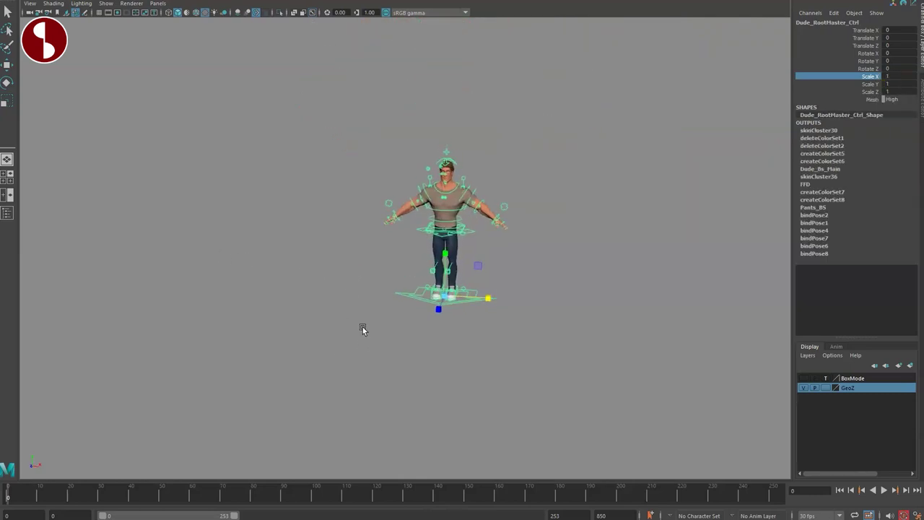
pyautogui.keyDown('alt'); pyautogui.moveTo(364, 328); pyautogui.dragTo(453, 343, button='right'); pyautogui.keyUp('alt')
pyautogui.keyDown('alt'); pyautogui.moveTo(452, 342); pyautogui.dragTo(418, 339); pyautogui.keyUp('alt')
pyautogui.keyDown('alt'); pyautogui.moveTo(418, 340); pyautogui.dragTo(400, 349, button='middle'); pyautogui.keyUp('alt')
pyautogui.keyDown('alt'); pyautogui.moveTo(578, 420); pyautogui.dragTo(466, 404); pyautogui.keyUp('alt')
pyautogui.keyDown('alt'); pyautogui.moveTo(466, 403); pyautogui.dragTo(404, 353, button='right'); pyautogui.keyUp('alt')
pyautogui.press('w')
pyautogui.keyDown('alt'); pyautogui.moveTo(556, 307); pyautogui.dragTo(576, 297); pyautogui.keyUp('alt')
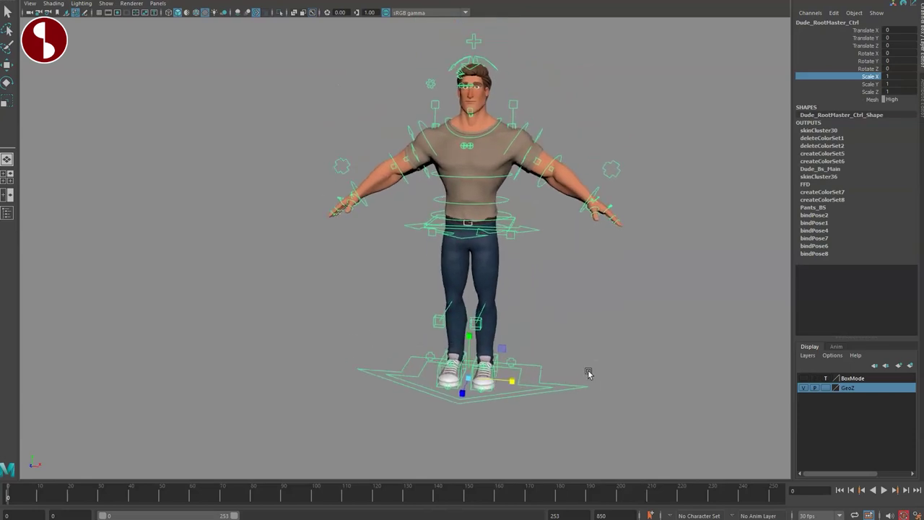
pyautogui.moveTo(576, 296); pyautogui.dragTo(865, 293, button='middle')
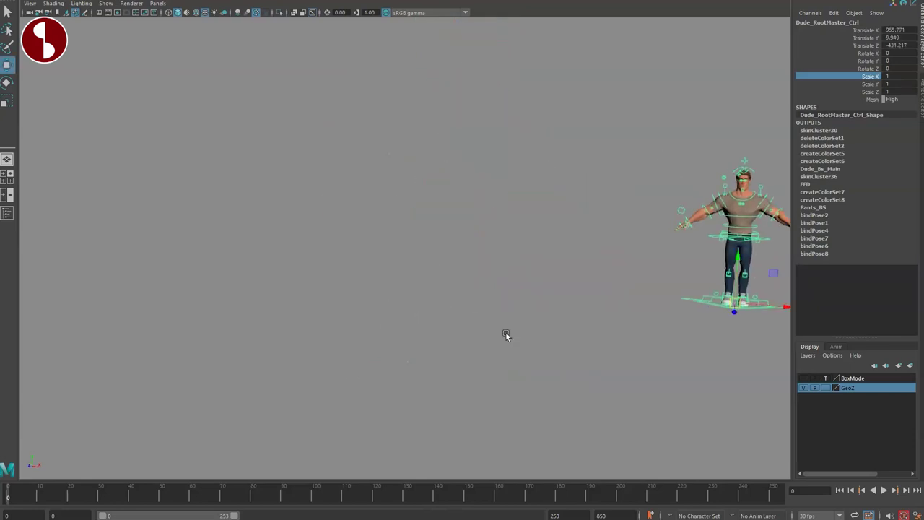
# Try rotating the root master control to about X -64, Y 29, Z -44 and scaling the rig, and undo all its transforms
pyautogui.moveTo(506, 313); pyautogui.dragTo(568, 293)
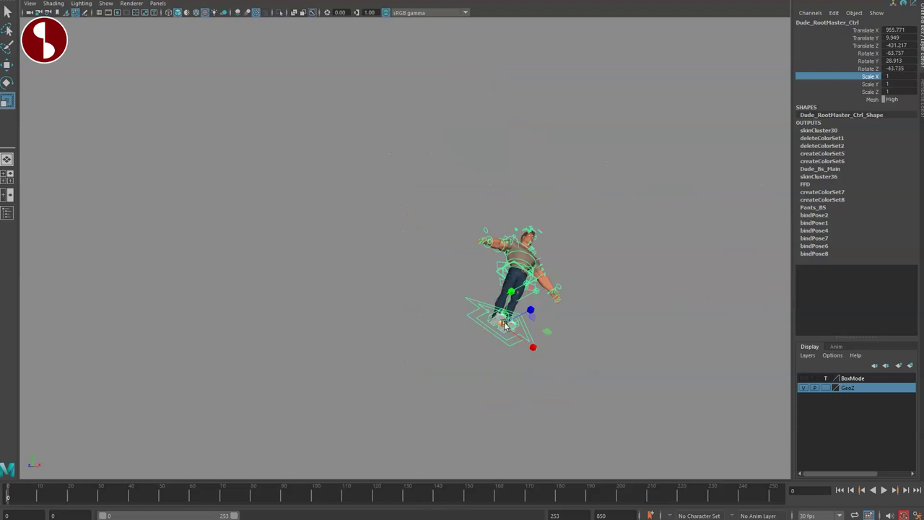
pyautogui.moveTo(857, 328); pyautogui.dragTo(307, 323)
pyautogui.moveTo(512, 328); pyautogui.dragTo(671, 340)
pyautogui.hotkey('ctrl', 'z')
pyautogui.hotkey('ctrl', 'z')
pyautogui.hotkey('ctrl', 'z')
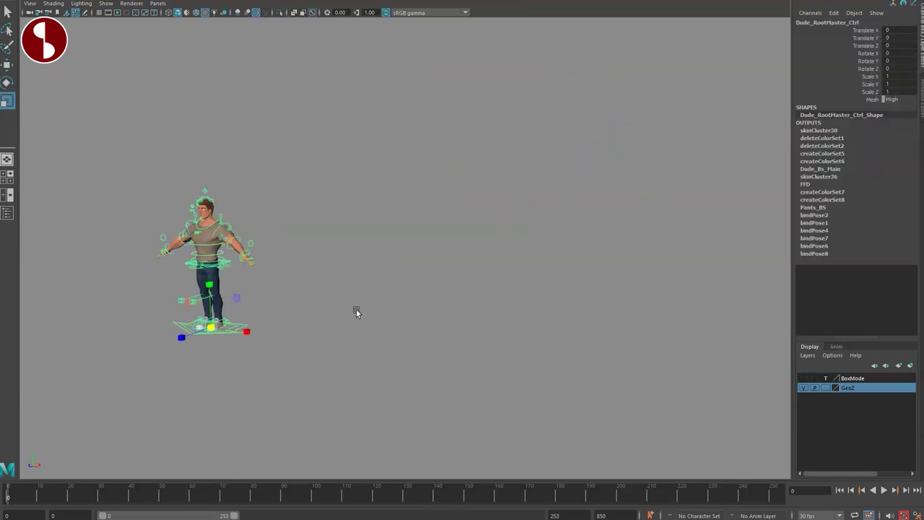
# Examine the rig's feet, lower legs and their IK controls from close up and several angles
pyautogui.keyDown('alt'); pyautogui.moveTo(409, 274); pyautogui.dragTo(702, 263, button='middle'); pyautogui.keyUp('alt')
pyautogui.keyDown('alt'); pyautogui.moveTo(703, 264); pyautogui.dragTo(921, 412, button='right'); pyautogui.keyUp('alt')
pyautogui.keyDown('alt'); pyautogui.moveTo(920, 412); pyautogui.dragTo(400, 206, button='middle'); pyautogui.keyUp('alt')
pyautogui.keyDown('alt'); pyautogui.moveTo(527, 380); pyautogui.dragTo(477, 314, button='middle'); pyautogui.keyUp('alt')
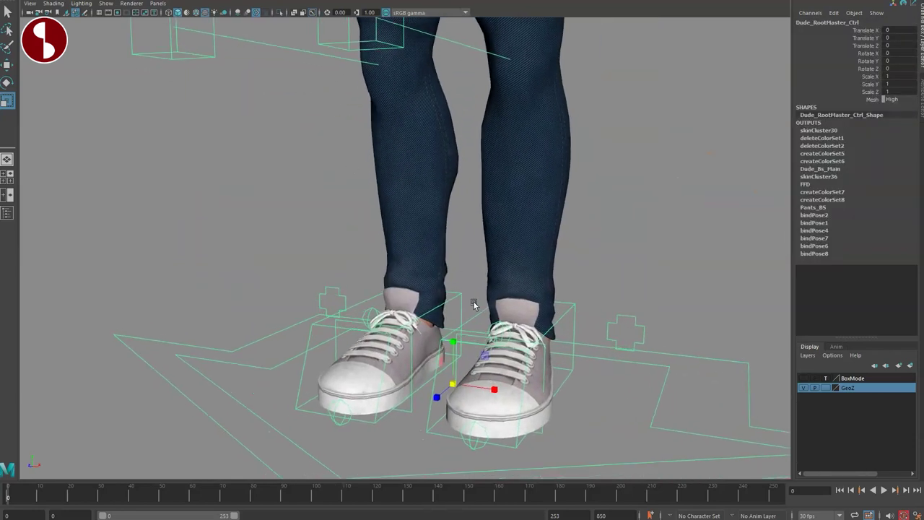
pyautogui.keyDown('alt'); pyautogui.moveTo(477, 313); pyautogui.dragTo(449, 304); pyautogui.keyUp('alt')
pyautogui.keyDown('alt'); pyautogui.moveTo(349, 263); pyautogui.dragTo(487, 279, button='right'); pyautogui.keyUp('alt')
pyautogui.keyDown('alt'); pyautogui.moveTo(487, 278); pyautogui.dragTo(411, 262); pyautogui.keyUp('alt')
pyautogui.keyDown('alt'); pyautogui.moveTo(412, 261); pyautogui.dragTo(217, 192, button='right'); pyautogui.keyUp('alt')
pyautogui.keyDown('alt'); pyautogui.moveTo(216, 192); pyautogui.dragTo(464, 263); pyautogui.keyUp('alt')
pyautogui.keyDown('alt'); pyautogui.moveTo(465, 263); pyautogui.dragTo(328, 195, button='right'); pyautogui.keyUp('alt')
pyautogui.keyDown('alt'); pyautogui.moveTo(329, 195); pyautogui.dragTo(404, 201); pyautogui.keyUp('alt')
# Raise the left foot IK control to about X 4, Y 74, Z -27 so that the knee bends
pyautogui.click(506, 213)
pyautogui.keyDown('alt'); pyautogui.moveTo(528, 219); pyautogui.dragTo(506, 250, button='right'); pyautogui.keyUp('alt')
pyautogui.keyDown('alt'); pyautogui.moveTo(505, 250); pyautogui.dragTo(530, 260); pyautogui.keyUp('alt')
pyautogui.press('q')
pyautogui.keyDown('alt'); pyautogui.moveTo(531, 260); pyautogui.dragTo(589, 328, button='right'); pyautogui.keyUp('alt')
pyautogui.keyDown('alt'); pyautogui.moveTo(527, 309); pyautogui.dragTo(532, 231); pyautogui.keyUp('alt')
pyautogui.keyDown('alt'); pyautogui.moveTo(488, 128); pyautogui.dragTo(510, 204); pyautogui.keyUp('alt')
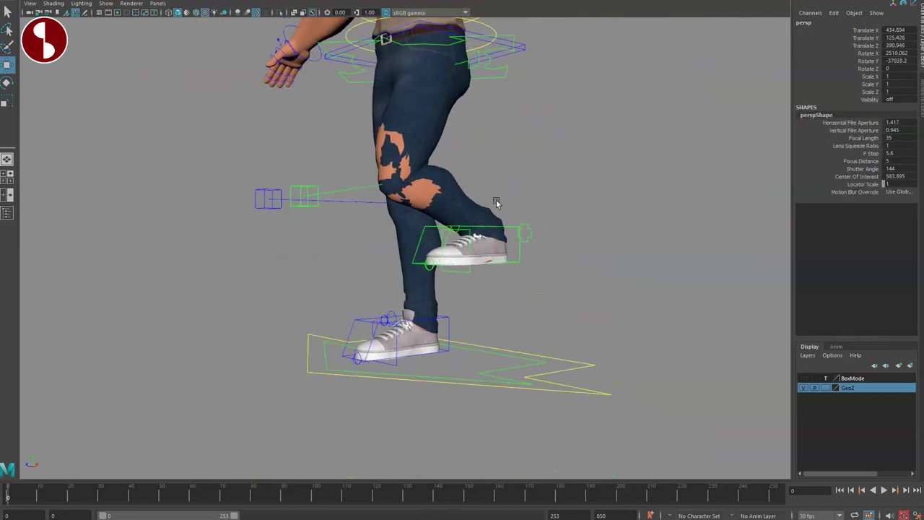
# Try rotating the raised left foot IK control to about X 16, Y 16, Z -34, and undo the rotation
pyautogui.keyDown('alt'); pyautogui.moveTo(510, 204); pyautogui.dragTo(558, 270, button='right'); pyautogui.keyUp('alt')
pyautogui.keyDown('alt'); pyautogui.moveTo(558, 270); pyautogui.dragTo(590, 282); pyautogui.keyUp('alt')
pyautogui.moveTo(546, 253); pyautogui.dragTo(577, 265)
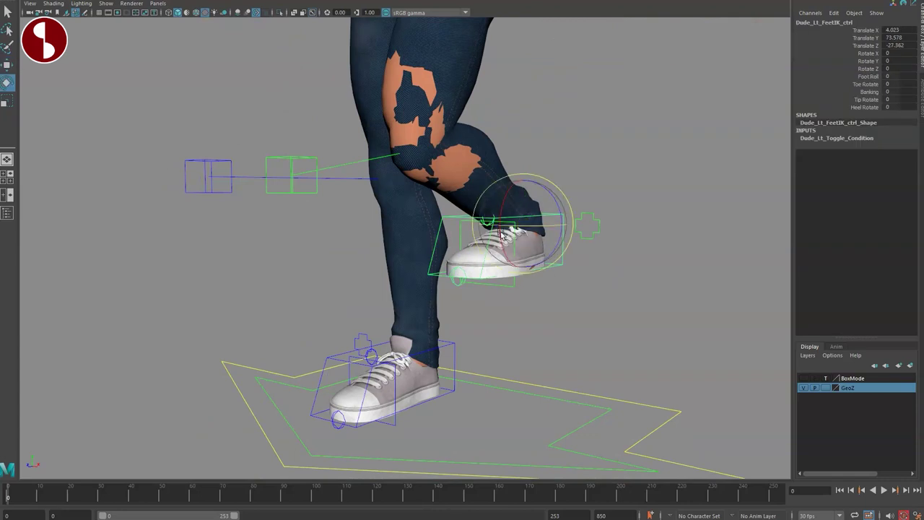
pyautogui.moveTo(500, 203); pyautogui.dragTo(502, 218)
pyautogui.keyDown('alt'); pyautogui.moveTo(471, 289); pyautogui.dragTo(491, 298); pyautogui.keyUp('alt')
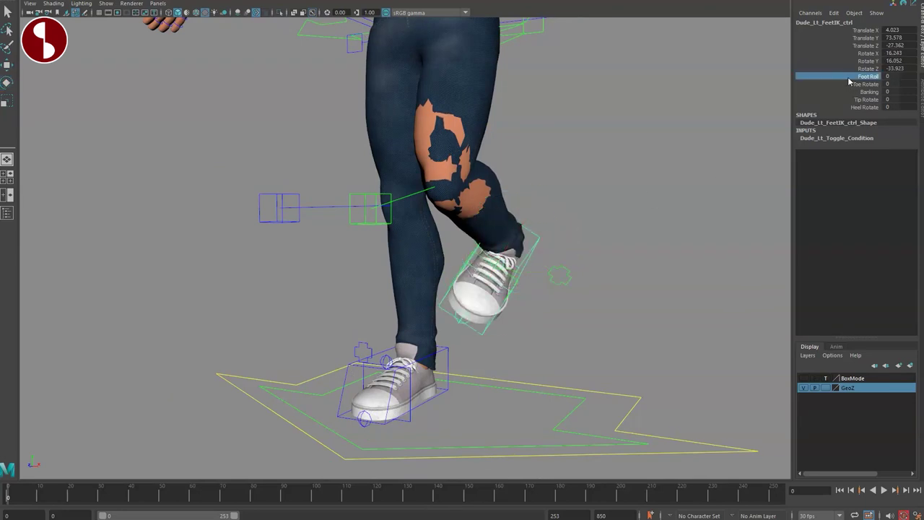
pyautogui.hotkey('ctrl', 'z')
pyautogui.hotkey('ctrl', 'z')
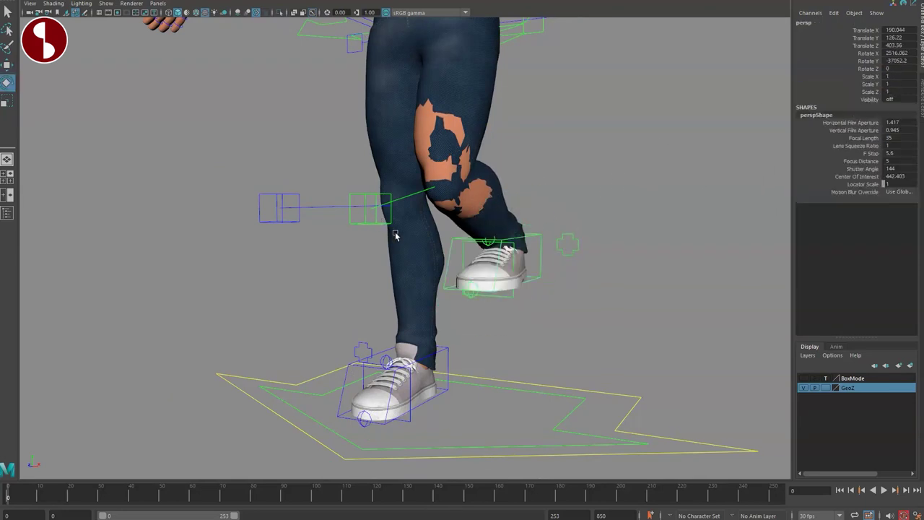
# Try out the left knee control and its Feet attribute while the left foot is raised
pyautogui.click(508, 246)
pyautogui.hotkey('ctrl', 'z')
pyautogui.moveTo(439, 312)
pyautogui.keyDown('alt'); pyautogui.mouseDown()
pyautogui.moveTo(450, 332)
pyautogui.moveTo(442, 320)
pyautogui.mouseUp(); pyautogui.keyUp('alt')
pyautogui.keyDown('alt'); pyautogui.moveTo(401, 271); pyautogui.dragTo(374, 291); pyautogui.keyUp('alt')
pyautogui.moveTo(374, 291); pyautogui.dragTo(565, 282)
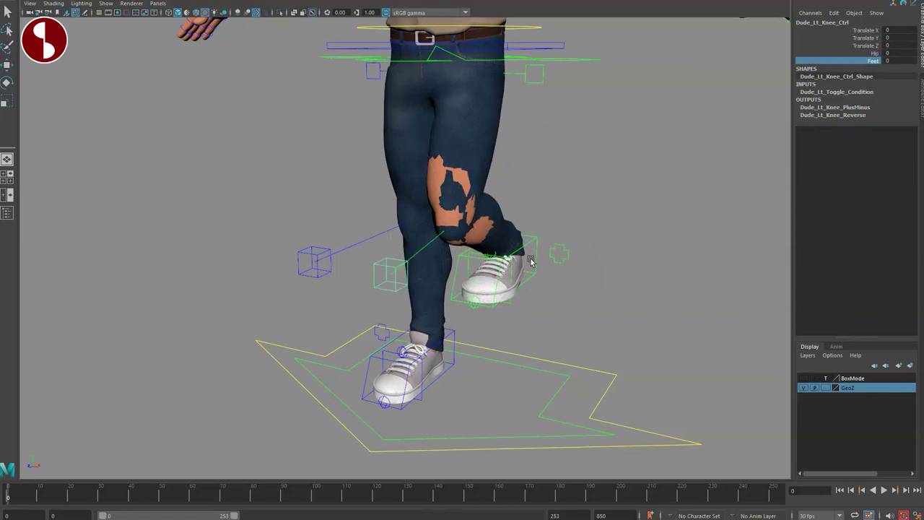
# Try the Foot Roll attribute of the left foot IK control, and undo the change
pyautogui.click(507, 272)
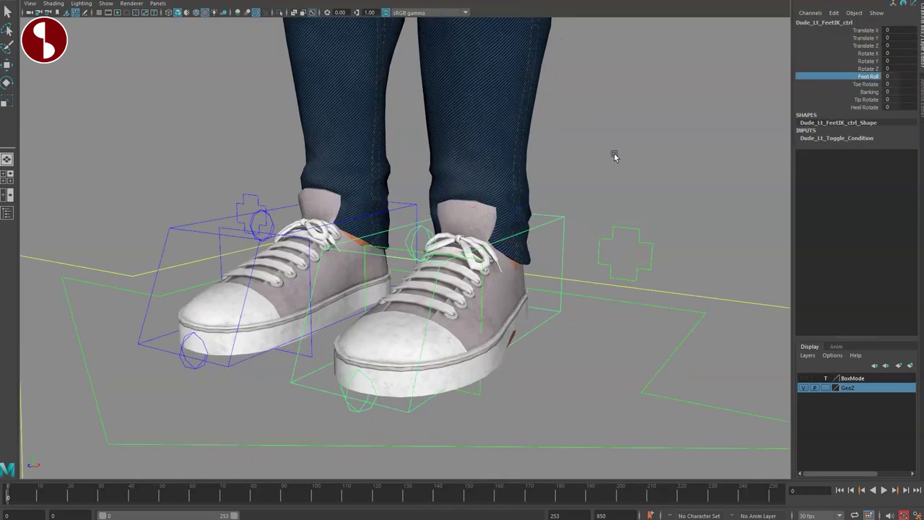
pyautogui.moveTo(615, 157); pyautogui.dragTo(681, 174, button='middle')
pyautogui.hotkey('ctrl', 'z')
# Try the left foot IK control's remaining roll attributes, including Banking, Tip Rotate at 9.7 and Heel Rotate, undoing each change
pyautogui.moveTo(752, 128); pyautogui.dragTo(770, 124, button='middle')
pyautogui.click(844, 91)
pyautogui.hotkey('ctrl', 'z')
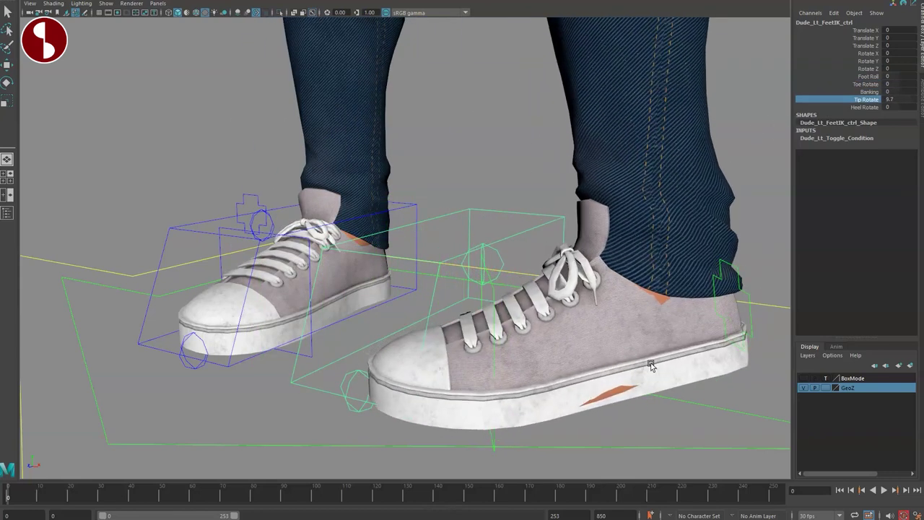
pyautogui.hotkey('ctrl', 'z')
pyautogui.moveTo(669, 181); pyautogui.dragTo(697, 186, button='middle')
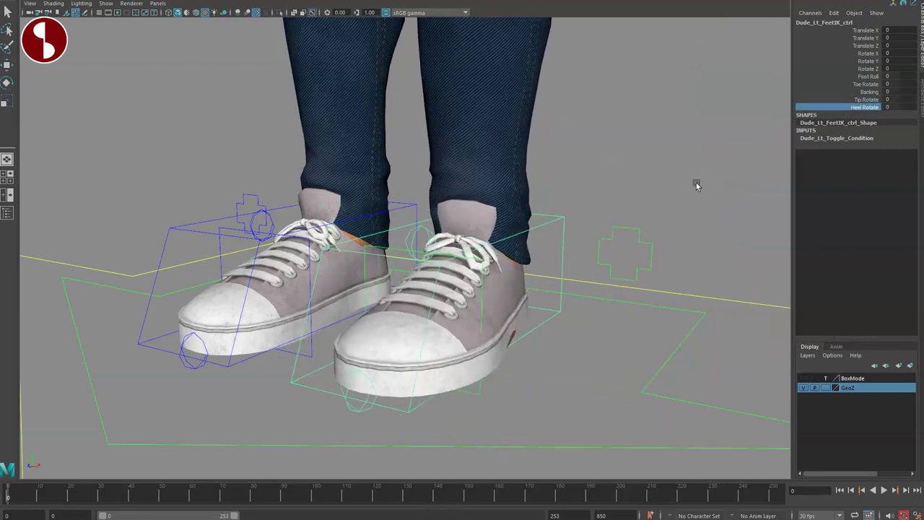
# Switch the left leg to FK by setting IK FK to 10 on its leg master control
pyautogui.click(628, 250)
pyautogui.keyDown('alt'); pyautogui.moveTo(636, 252); pyautogui.dragTo(615, 257); pyautogui.keyUp('alt')
pyautogui.keyDown('alt'); pyautogui.moveTo(610, 328); pyautogui.dragTo(560, 290, button='right'); pyautogui.keyUp('alt')
pyautogui.keyDown('alt'); pyautogui.moveTo(560, 290); pyautogui.dragTo(597, 367, button='middle'); pyautogui.keyUp('alt')
pyautogui.keyDown('alt'); pyautogui.moveTo(578, 241); pyautogui.dragTo(630, 248, button='right'); pyautogui.keyUp('alt')
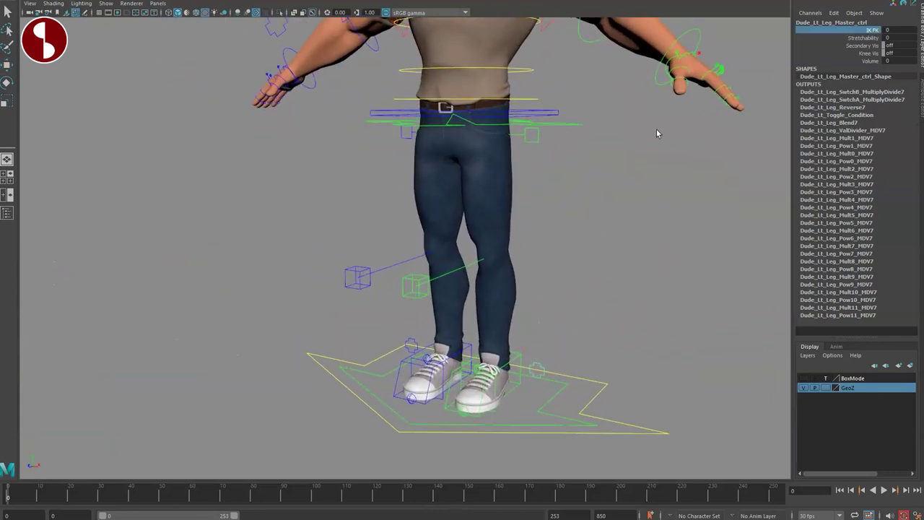
# Try rotating the left leg with the thigh FK control, and undo the rotation
pyautogui.click(520, 135)
pyautogui.press('e')
pyautogui.moveTo(518, 135); pyautogui.dragTo(470, 135)
pyautogui.hotkey('ctrl', 'z')
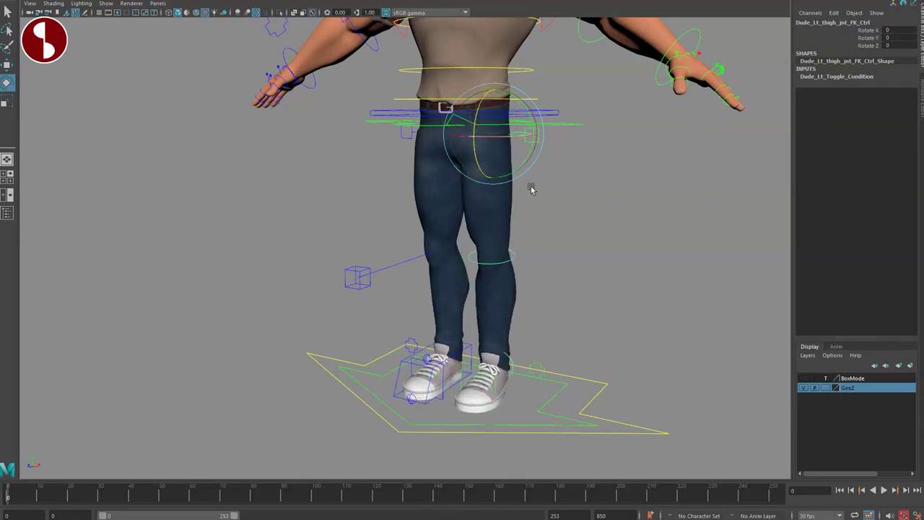
# Set the left leg's IK FK to 0 and pull its foot IK control outward and down beyond the leg's reach
pyautogui.click(543, 369)
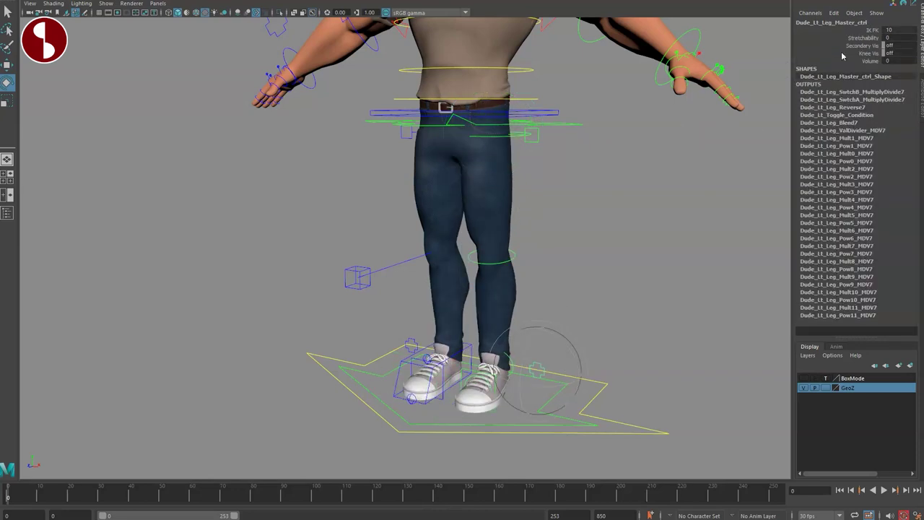
pyautogui.click(492, 327)
pyautogui.moveTo(464, 336); pyautogui.dragTo(620, 420)
# Set Stretchability to 1 on the left leg master control
pyautogui.click(592, 290)
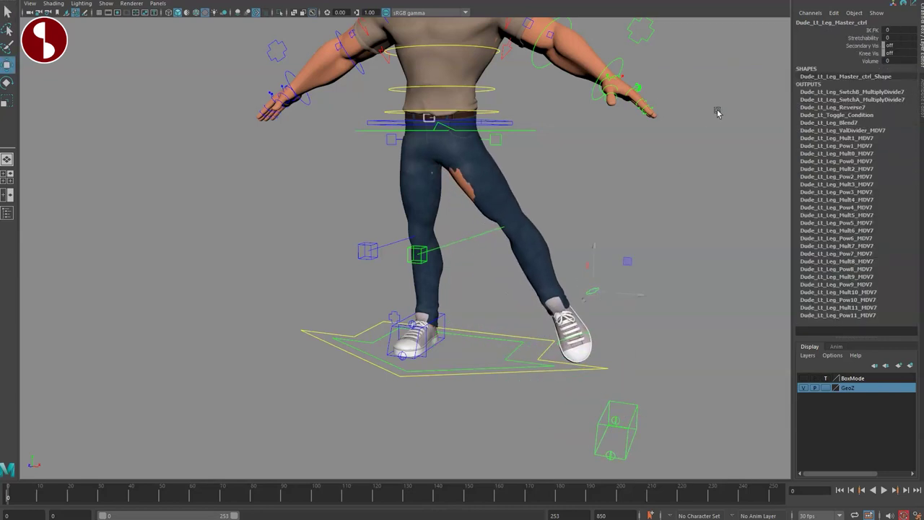
pyautogui.moveTo(607, 123); pyautogui.dragTo(670, 130, button='middle')
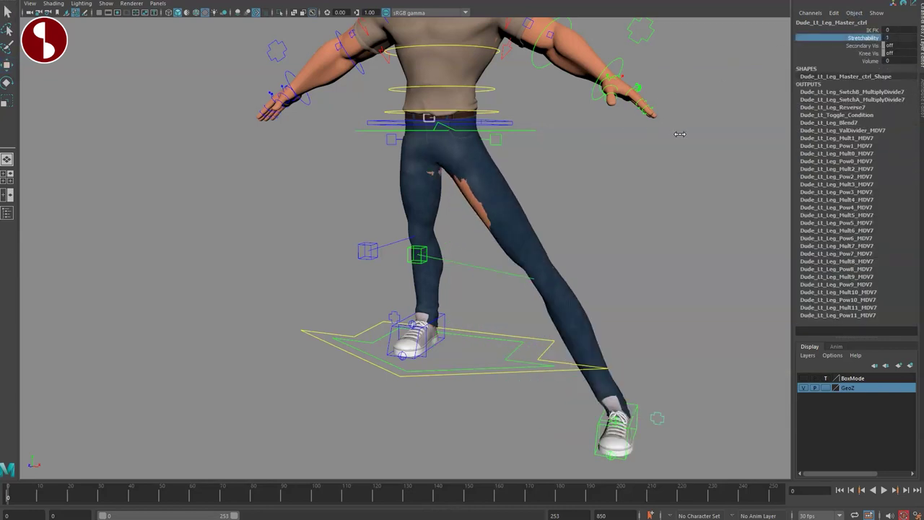
# Turn on Secondary Vis and Knee Vis for the stretched left leg, and try its Volume attribute
pyautogui.click(856, 46)
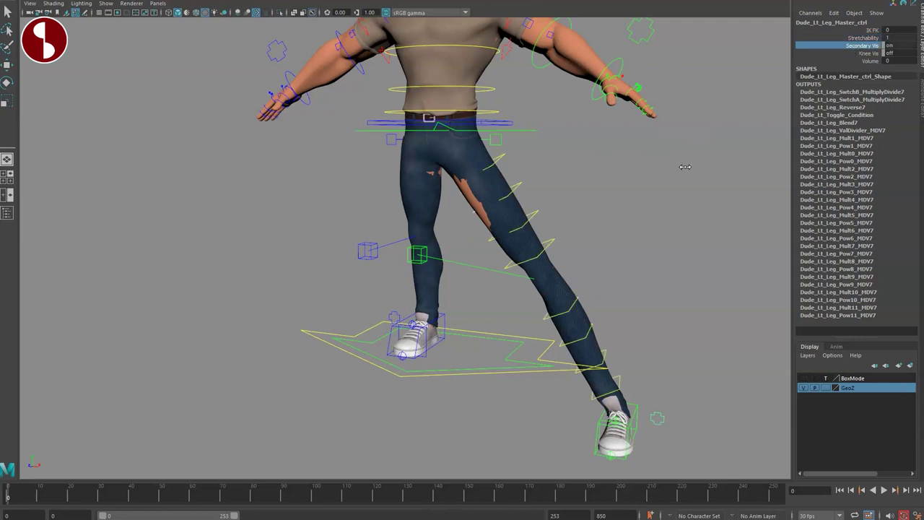
pyautogui.click(862, 53)
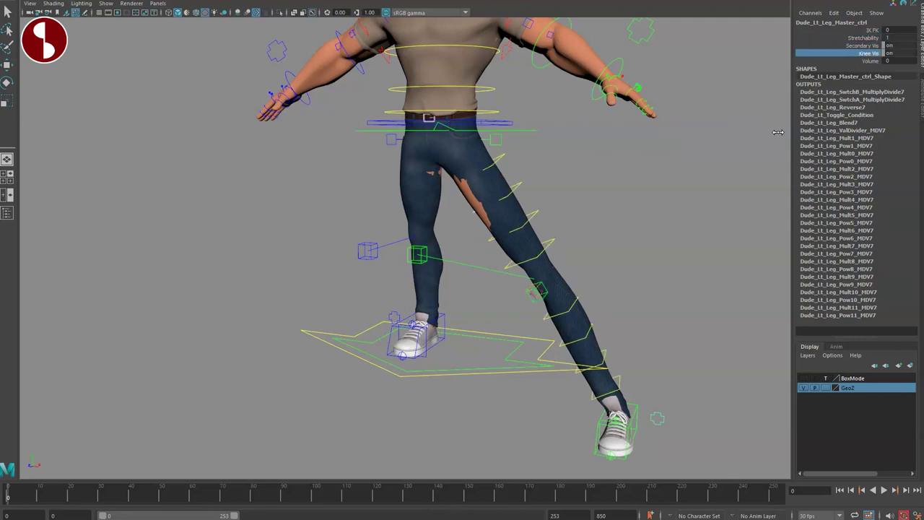
pyautogui.click(850, 62)
pyautogui.moveTo(746, 105); pyautogui.dragTo(759, 124, button='middle')
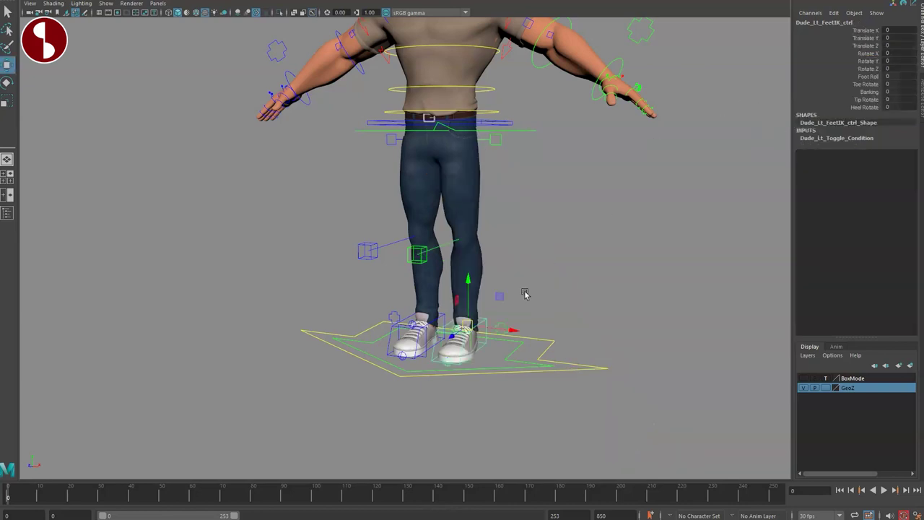
# Turn on the left leg's secondary and movable knee controls from the leg master control in the default pose
pyautogui.keyDown('alt'); pyautogui.moveTo(525, 294); pyautogui.dragTo(615, 313, button='right'); pyautogui.keyUp('alt')
pyautogui.click(618, 423)
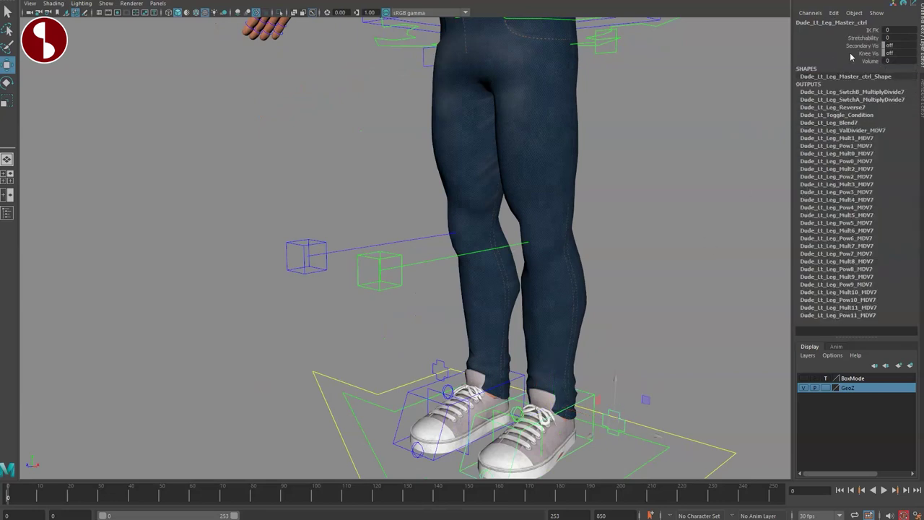
pyautogui.moveTo(710, 94); pyautogui.dragTo(881, 109, button='middle')
pyautogui.keyDown('alt'); pyautogui.moveTo(427, 248); pyautogui.dragTo(438, 185, button='middle'); pyautogui.keyUp('alt')
pyautogui.keyDown('alt'); pyautogui.moveTo(438, 186); pyautogui.dragTo(434, 211, button='right'); pyautogui.keyUp('alt')
# Try moving the left leg's movable knee control, shifting it to about X -15, Y -67, Z 35
pyautogui.click(455, 206)
pyautogui.press('w')
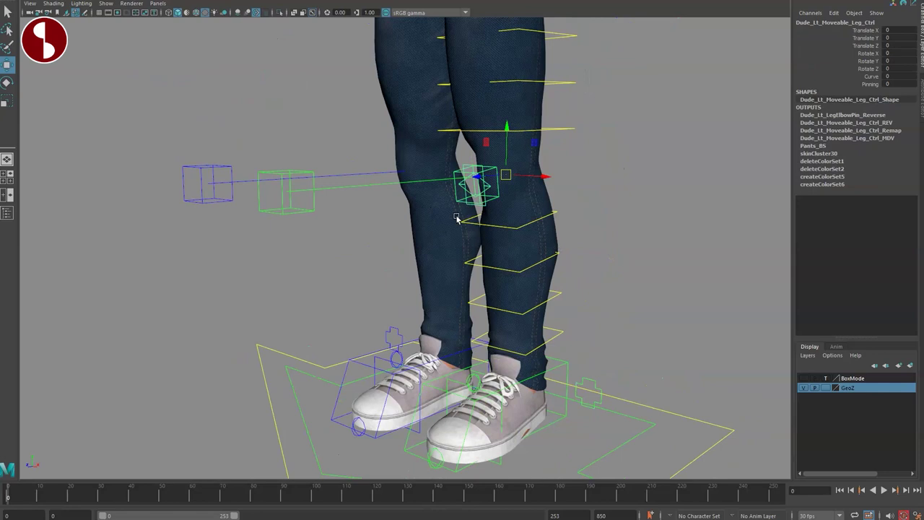
pyautogui.moveTo(508, 178)
pyautogui.mouseDown()
pyautogui.moveTo(405, 196)
pyautogui.moveTo(611, 165)
pyautogui.moveTo(722, 206)
pyautogui.moveTo(502, 177)
pyautogui.mouseUp()
pyautogui.hotkey('ctrl', 'z')
pyautogui.press('q')
pyautogui.keyDown('alt'); pyautogui.moveTo(377, 227); pyautogui.dragTo(352, 234); pyautogui.keyUp('alt')
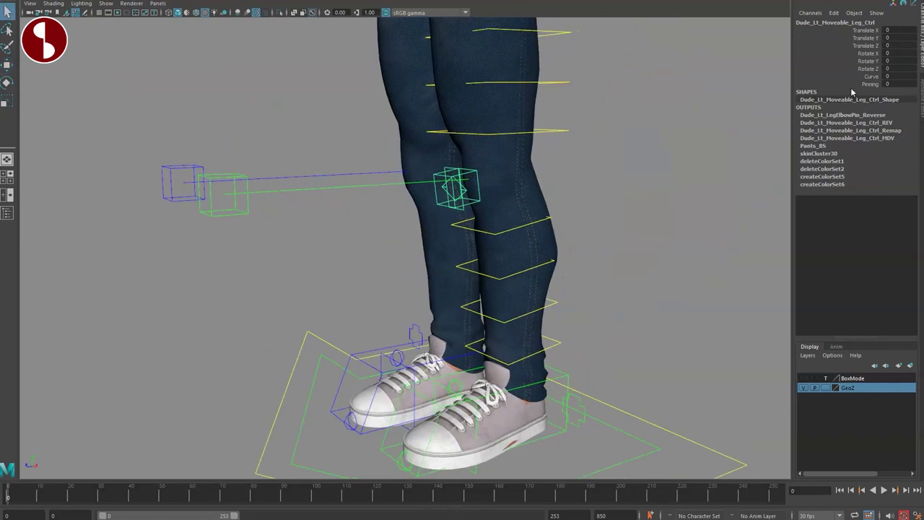
pyautogui.moveTo(494, 179); pyautogui.dragTo(777, 133)
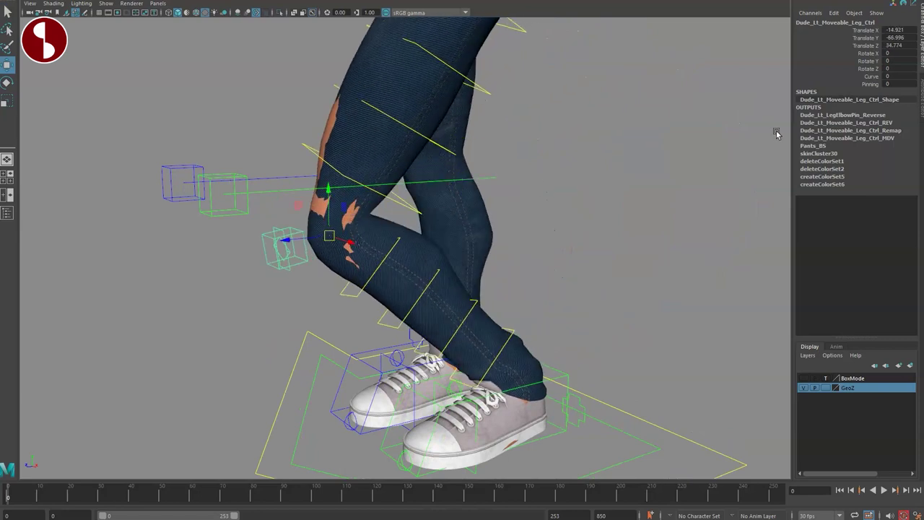
# Try the movable knee control's Curve attribute and move the upper-leg curvy control to about X 23, Y 4, Z -9, undoing the move
pyautogui.moveTo(675, 112); pyautogui.dragTo(698, 120, button='middle')
pyautogui.click(838, 85)
pyautogui.moveTo(506, 176); pyautogui.dragTo(526, 86)
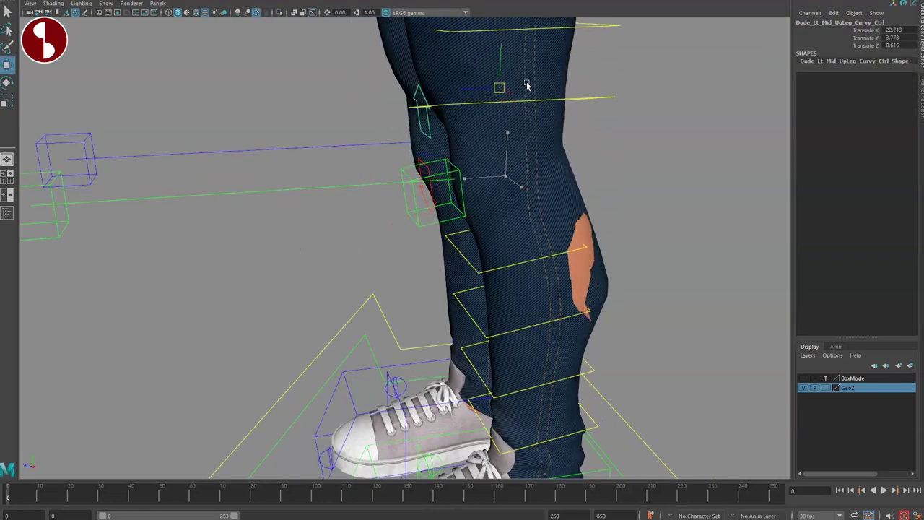
pyautogui.moveTo(527, 85); pyautogui.dragTo(541, 160, button='middle')
pyautogui.moveTo(540, 161); pyautogui.dragTo(479, 111)
pyautogui.hotkey('ctrl', 'z')
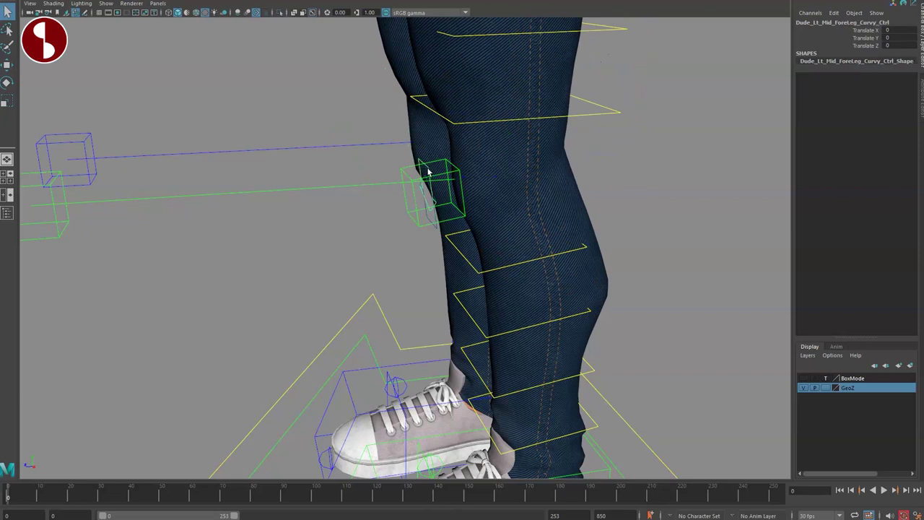
# Try moving the left lower-leg curvy control, and undo the changes
pyautogui.moveTo(512, 130)
pyautogui.mouseDown(button='middle')
pyautogui.moveTo(510, 195)
pyautogui.moveTo(542, 242)
pyautogui.moveTo(588, 427)
pyautogui.moveTo(517, 145)
pyautogui.mouseUp(button='middle')
pyautogui.hotkey('ctrl', 'z')
pyautogui.moveTo(504, 177); pyautogui.dragTo(470, 265)
pyautogui.hotkey('ctrl', 'z')
pyautogui.press('q')
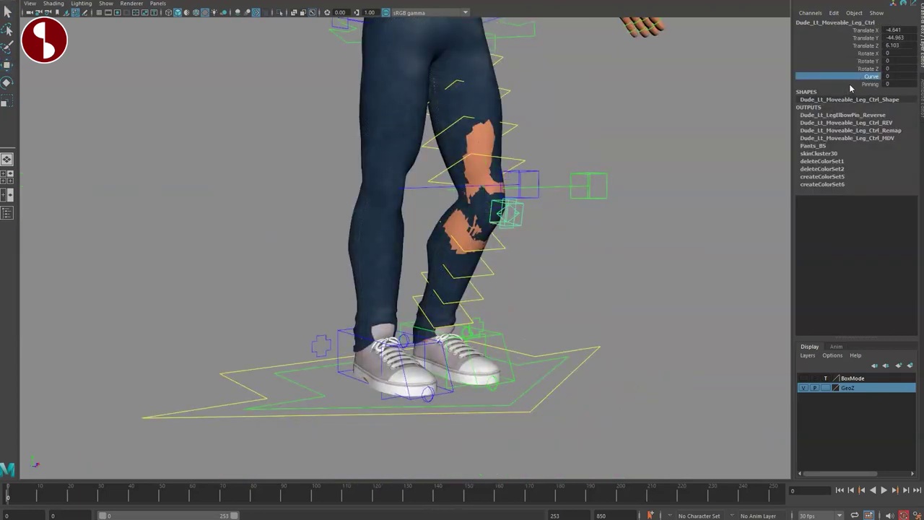
# Check the movable knee control's Pinning attribute, and undo all knee changes back to the hidden secondary and knee controls
pyautogui.click(852, 85)
pyautogui.hotkey('ctrl', 'z')
pyautogui.hotkey('ctrl', 'z')
pyautogui.hotkey('ctrl', 'z')
pyautogui.hotkey('ctrl', 'z')
pyautogui.hotkey('ctrl', 'z')
pyautogui.hotkey('ctrl', 'z')
pyautogui.hotkey('ctrl', 'z')
pyautogui.press('q')
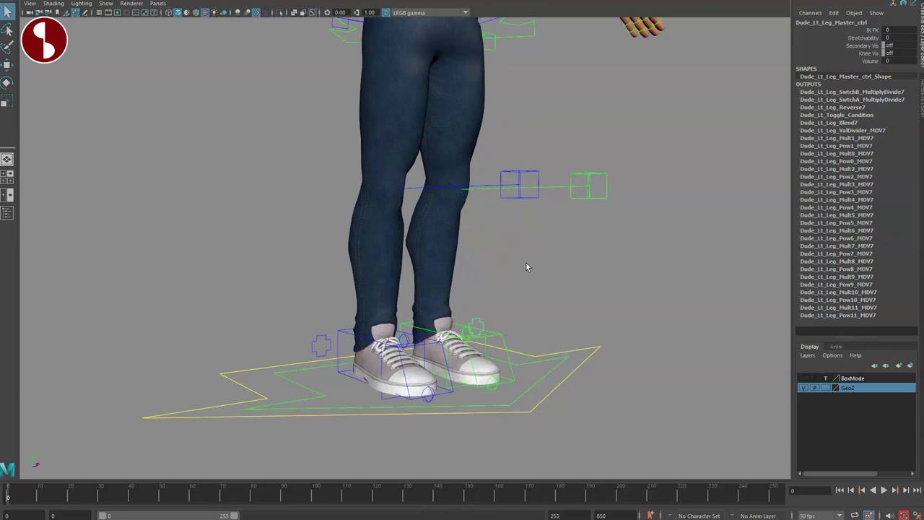
# Turn on the left leg's Secondary Vis and try moving the uppermost secondary control below the knee
pyautogui.keyDown('alt'); pyautogui.moveTo(527, 267); pyautogui.dragTo(434, 267); pyautogui.keyUp('alt')
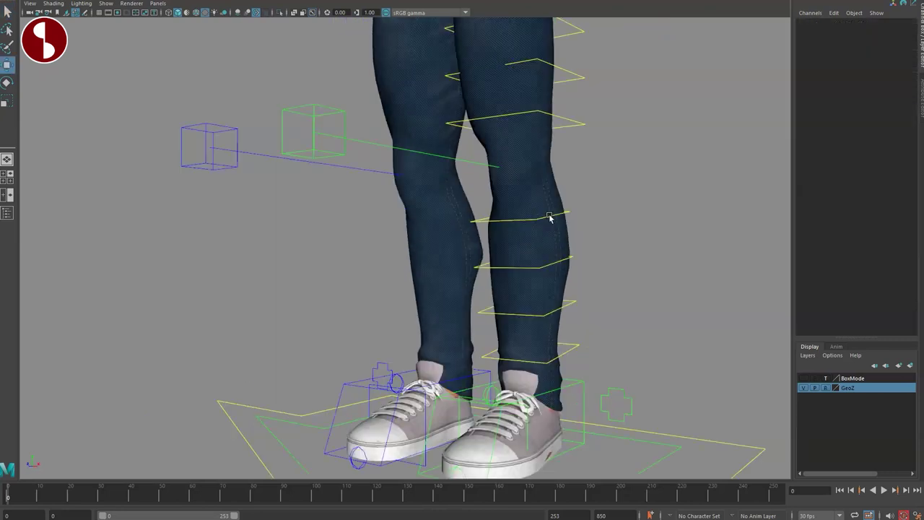
pyautogui.click(553, 213)
pyautogui.moveTo(532, 219); pyautogui.dragTo(593, 205, button='middle')
pyautogui.moveTo(592, 204); pyautogui.dragTo(602, 201)
# Try moving the second lower-leg secondary control to about X 15, Y -20, Z 14, and undo the moves
pyautogui.click(486, 268)
pyautogui.click(484, 265)
pyautogui.moveTo(523, 263); pyautogui.dragTo(589, 291)
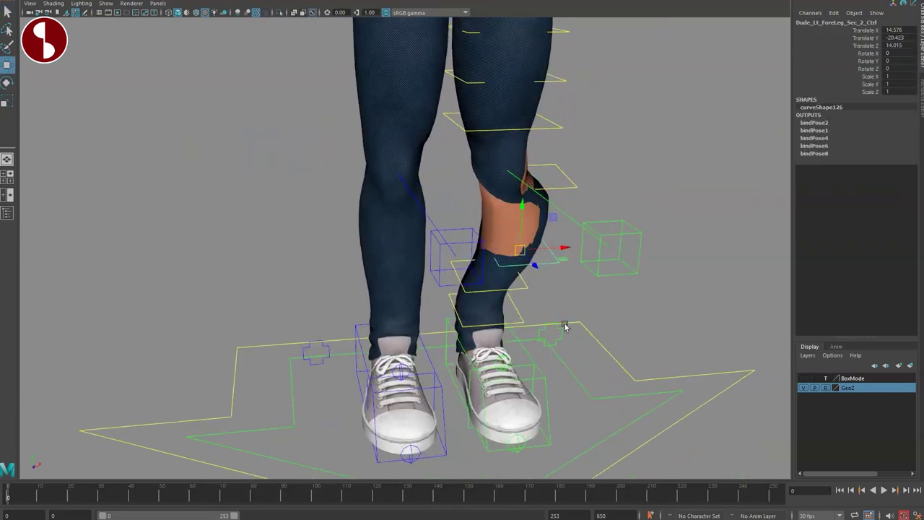
pyautogui.moveTo(564, 325); pyautogui.dragTo(506, 208, button='middle')
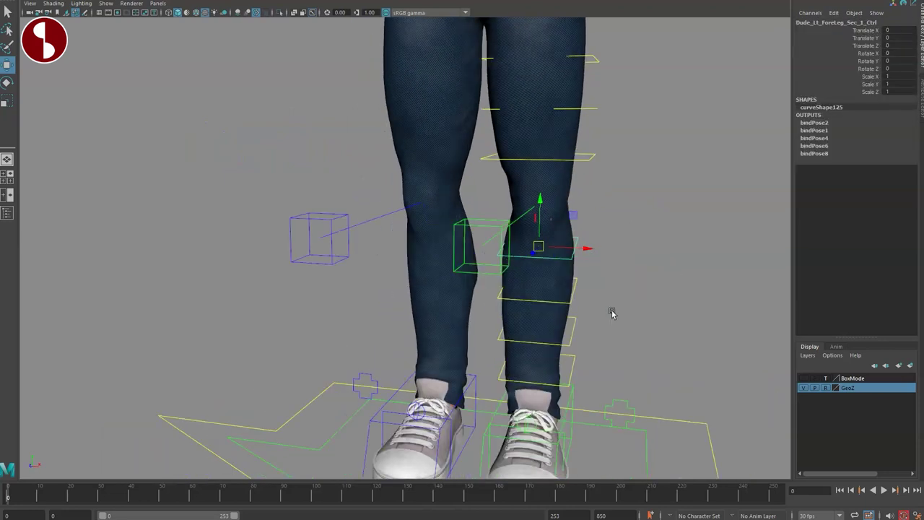
# Examine the pants' mesh topology around the knees in wireframe display, and return to textured shading
pyautogui.keyDown('alt'); pyautogui.moveTo(611, 314); pyautogui.dragTo(554, 270, button='right'); pyautogui.keyUp('alt')
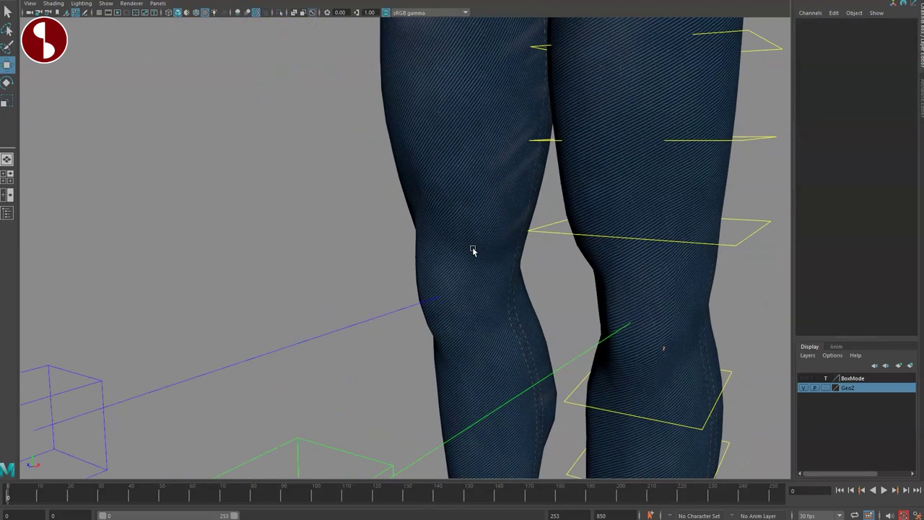
pyautogui.click(442, 212)
pyautogui.press('4')
pyautogui.keyDown('alt'); pyautogui.moveTo(347, 216); pyautogui.dragTo(401, 249, button='right'); pyautogui.keyUp('alt')
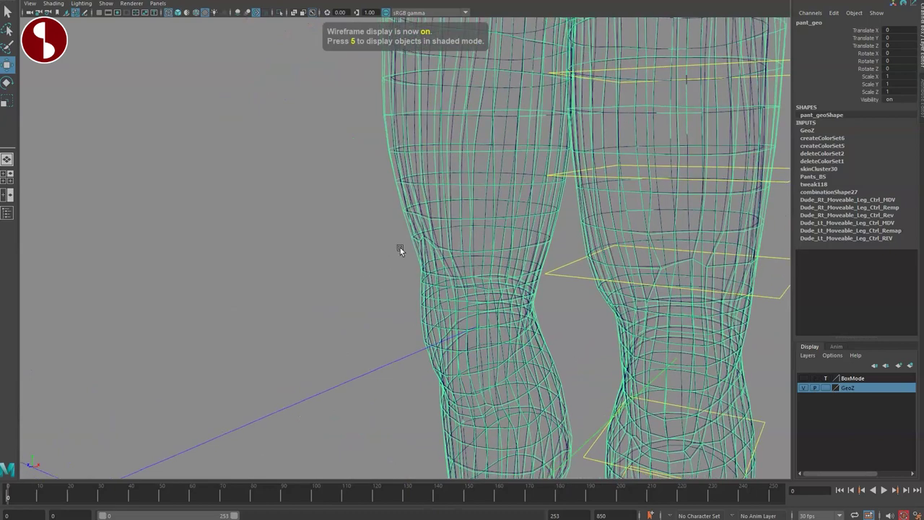
pyautogui.keyDown('alt'); pyautogui.moveTo(350, 207); pyautogui.dragTo(365, 214); pyautogui.keyUp('alt')
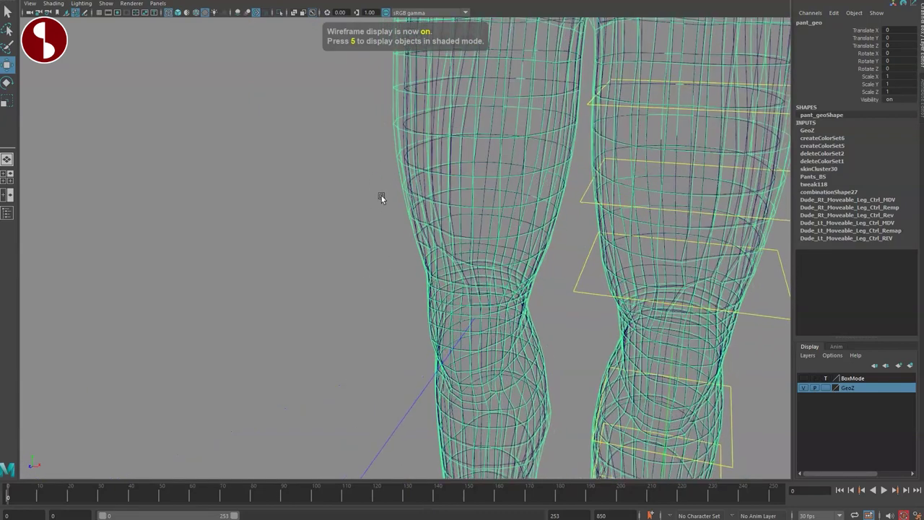
pyautogui.keyDown('alt'); pyautogui.moveTo(382, 199); pyautogui.dragTo(615, 270, button='right'); pyautogui.keyUp('alt')
pyautogui.keyDown('alt'); pyautogui.moveTo(458, 135); pyautogui.dragTo(466, 132); pyautogui.keyUp('alt')
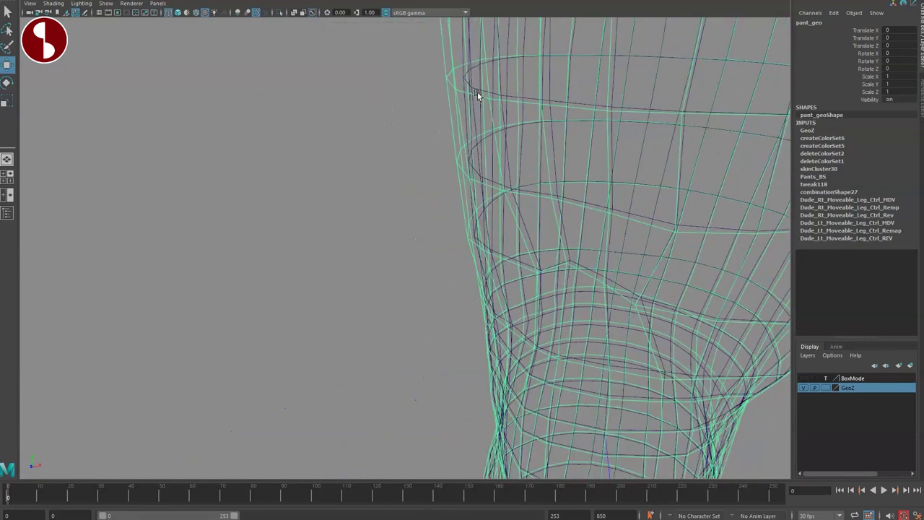
pyautogui.click(476, 89)
pyautogui.click(570, 224)
pyautogui.moveTo(570, 224)
pyautogui.keyDown('alt'); pyautogui.mouseDown(button='right')
pyautogui.moveTo(376, 256)
pyautogui.moveTo(332, 278)
pyautogui.mouseUp(button='right'); pyautogui.keyUp('alt')
pyautogui.press('6')
# Raise the left foot IK control to about X 21, Y 112, Z -4 to bend the knee
pyautogui.click(508, 350)
pyautogui.moveTo(508, 350); pyautogui.dragTo(515, 173)
pyautogui.keyDown('alt'); pyautogui.moveTo(515, 173); pyautogui.dragTo(424, 252); pyautogui.keyUp('alt')
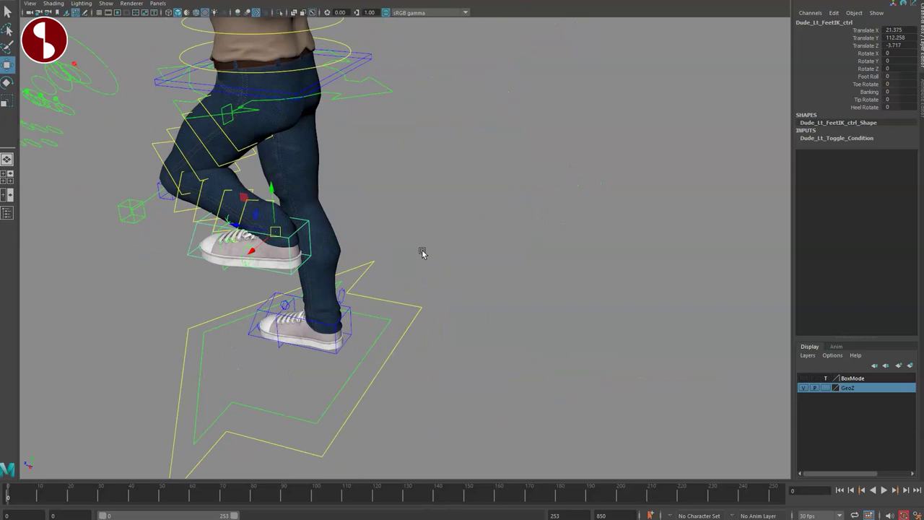
# Try rotating the left foot's heel control to about -34 on Z, and undo the rotation
pyautogui.keyDown('alt'); pyautogui.moveTo(423, 252); pyautogui.dragTo(675, 302, button='middle'); pyautogui.keyUp('alt')
pyautogui.keyDown('alt'); pyautogui.moveTo(675, 301); pyautogui.dragTo(636, 280); pyautogui.keyUp('alt')
pyautogui.press('e')
pyautogui.moveTo(458, 181); pyautogui.dragTo(439, 188)
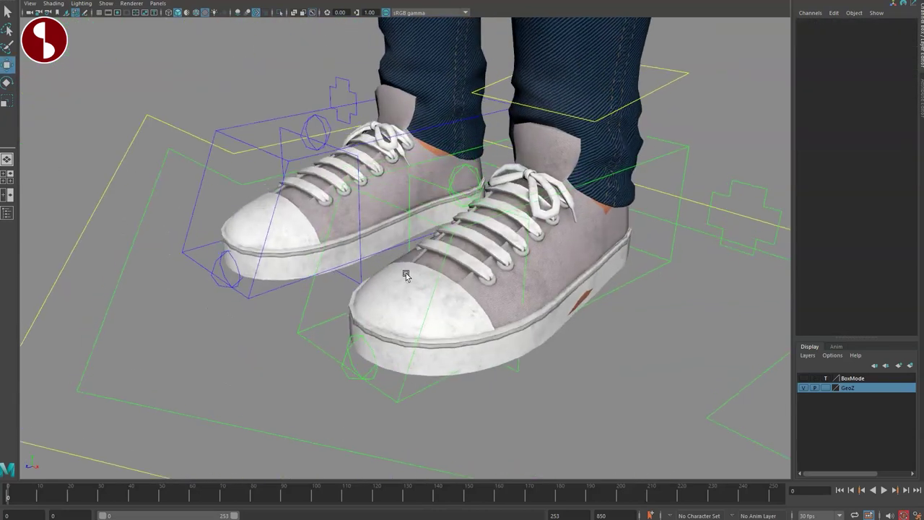
pyautogui.click(463, 192)
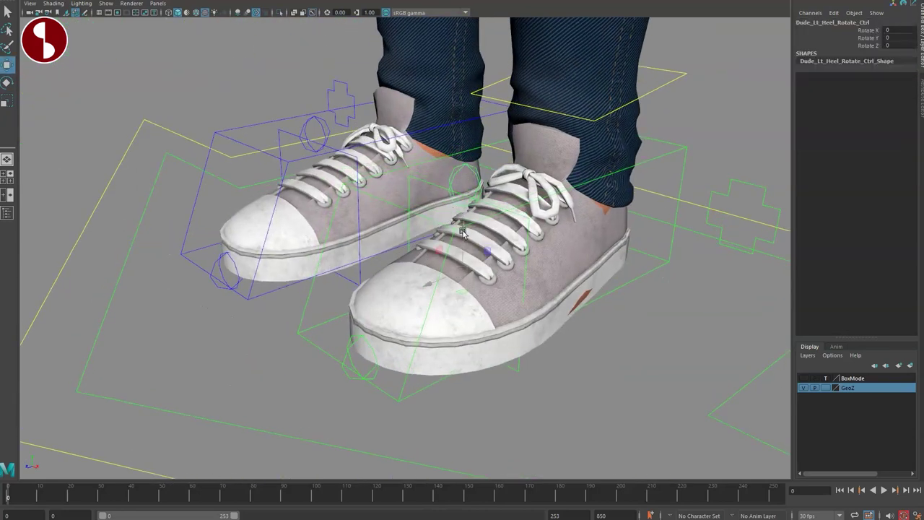
pyautogui.moveTo(443, 245); pyautogui.dragTo(425, 267)
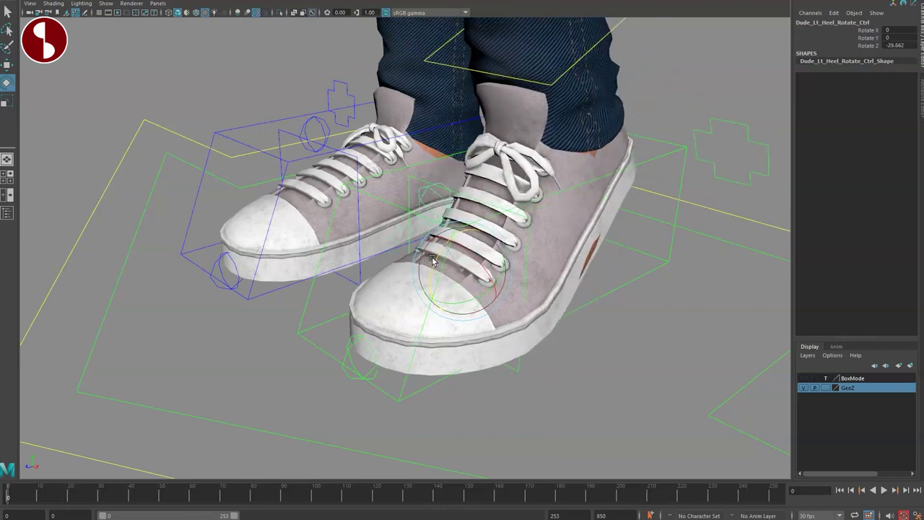
pyautogui.hotkey('ctrl', 'z')
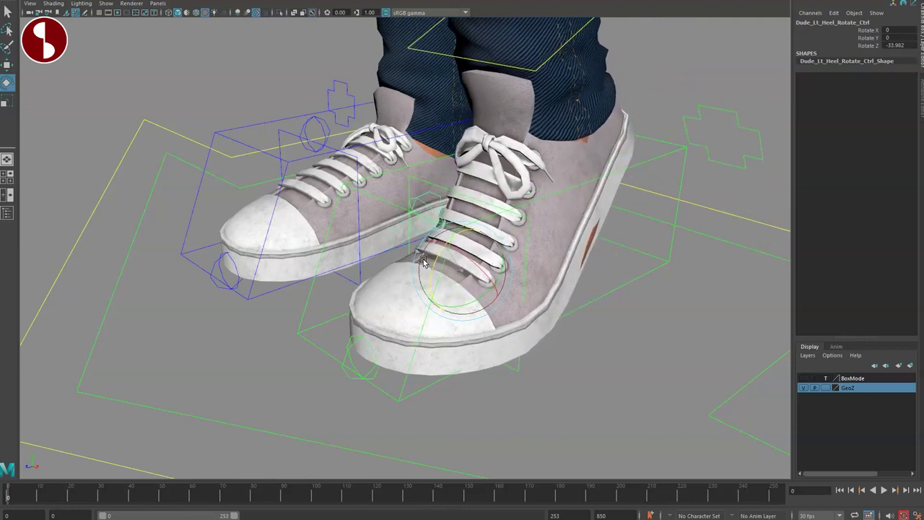
# Try rotating the left foot tip control at the front of the shoe, and undo the rotation
pyautogui.press('q')
pyautogui.press('e')
pyautogui.moveTo(350, 353); pyautogui.dragTo(417, 372)
pyautogui.hotkey('ctrl', 'z')
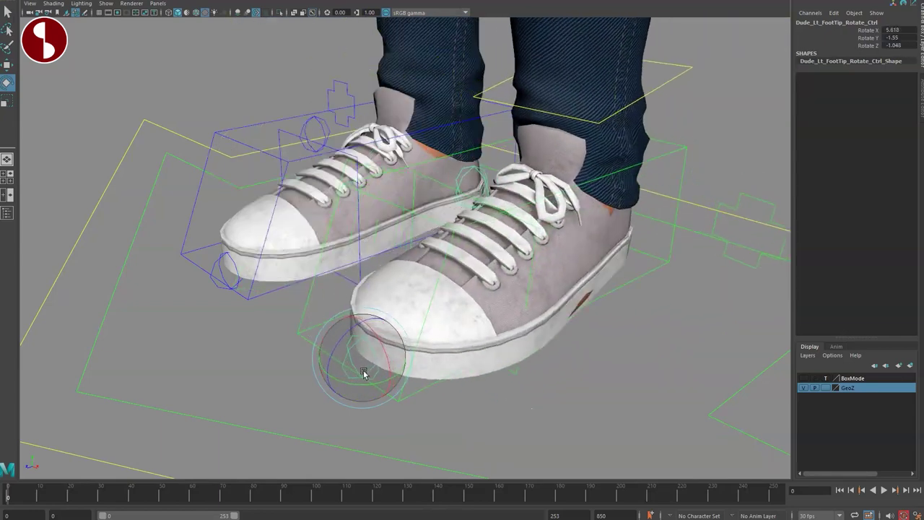
# Try rotating the left toe offset control to about 16 on X, and undo the rotation
pyautogui.click(429, 189)
pyautogui.keyDown('alt'); pyautogui.moveTo(429, 189); pyautogui.dragTo(439, 270); pyautogui.keyUp('alt')
pyautogui.press('e')
pyautogui.click(436, 180)
pyautogui.hotkey('ctrl', 'z')
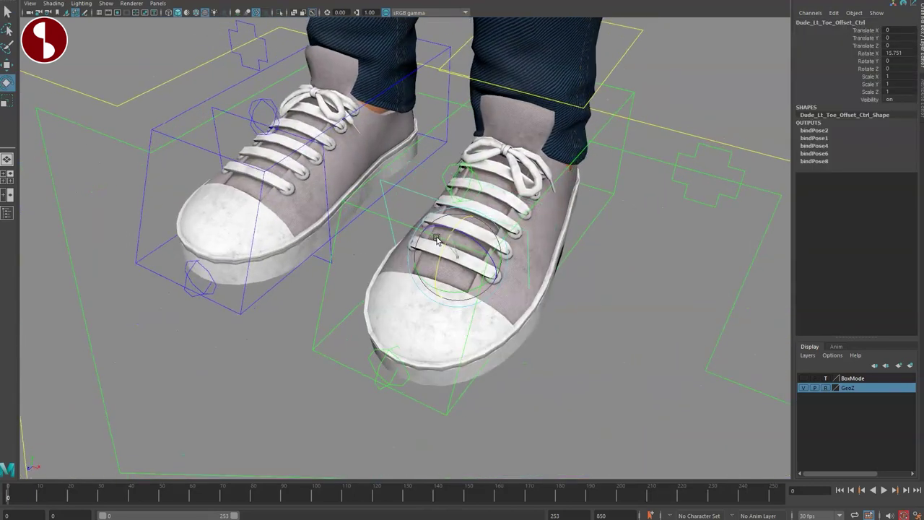
# Try moving the left leg root control beside the hip outward and downward, undoing each move
pyautogui.scroll(-5, 440, 271)
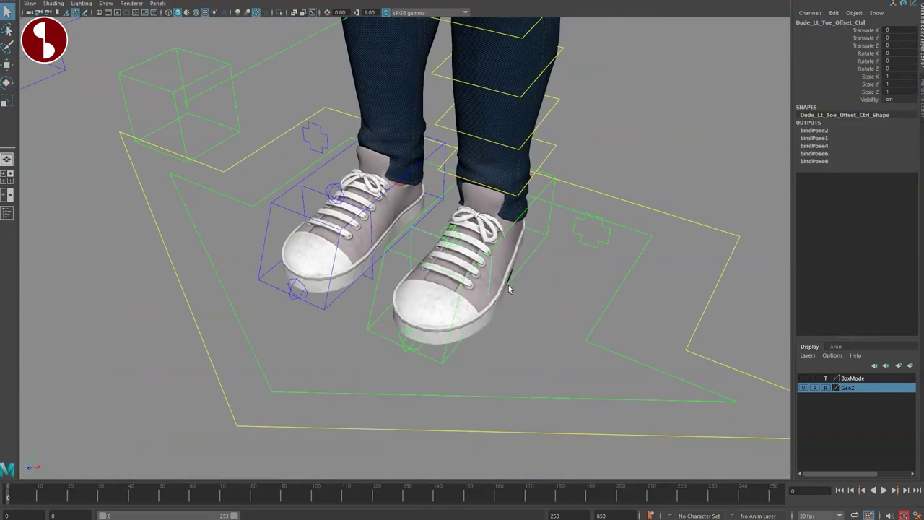
pyautogui.keyDown('alt'); pyautogui.moveTo(509, 289); pyautogui.dragTo(424, 303); pyautogui.keyUp('alt')
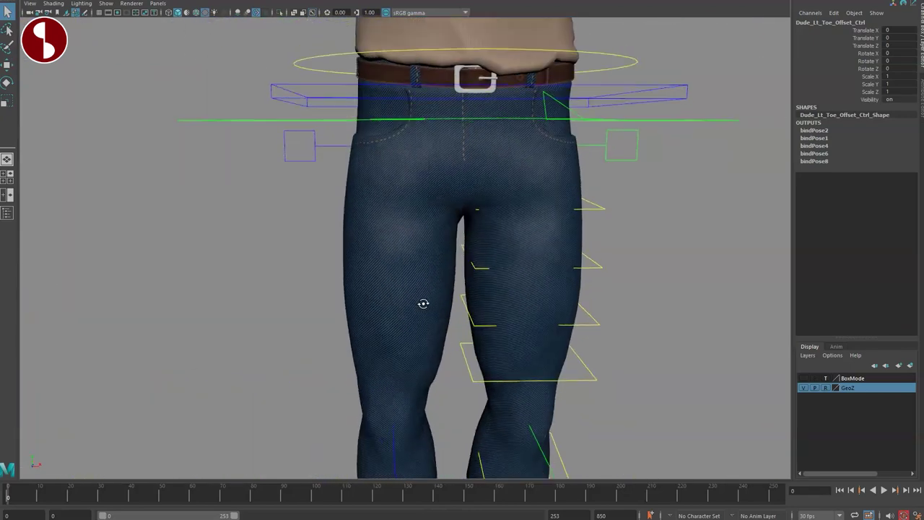
pyautogui.keyDown('alt'); pyautogui.moveTo(418, 223); pyautogui.dragTo(407, 311, button='middle'); pyautogui.keyUp('alt')
pyautogui.moveTo(406, 311)
pyautogui.keyDown('alt'); pyautogui.mouseDown()
pyautogui.moveTo(414, 328)
pyautogui.moveTo(406, 302)
pyautogui.mouseUp(); pyautogui.keyUp('alt')
pyautogui.click(597, 250)
pyautogui.press('w')
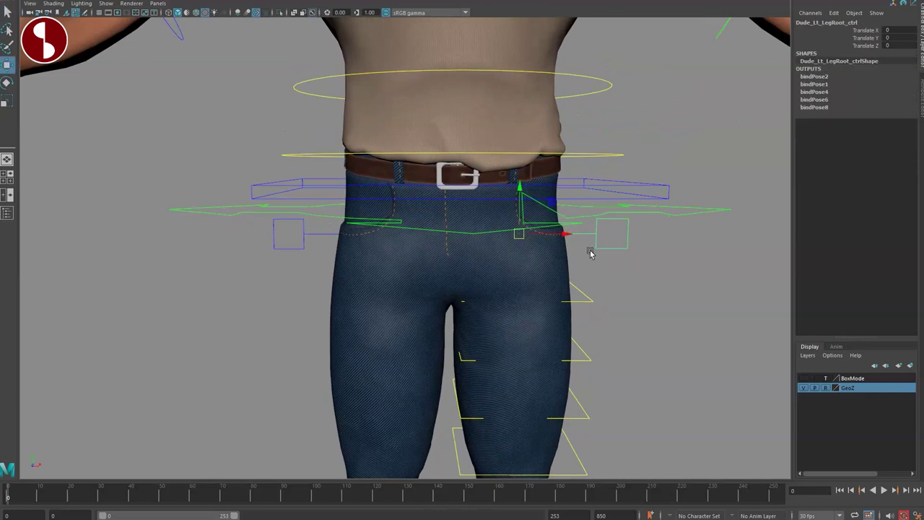
pyautogui.moveTo(537, 235); pyautogui.dragTo(609, 217)
pyautogui.click(517, 312)
pyautogui.hotkey('ctrl', 'z')
pyautogui.hotkey('ctrl', 'z')
pyautogui.moveTo(520, 234); pyautogui.dragTo(528, 309)
pyautogui.hotkey('ctrl', 'z')
# Try rotating or scaling the left leg root control, undo the attempt, and return to the selection tool
pyautogui.press('r')
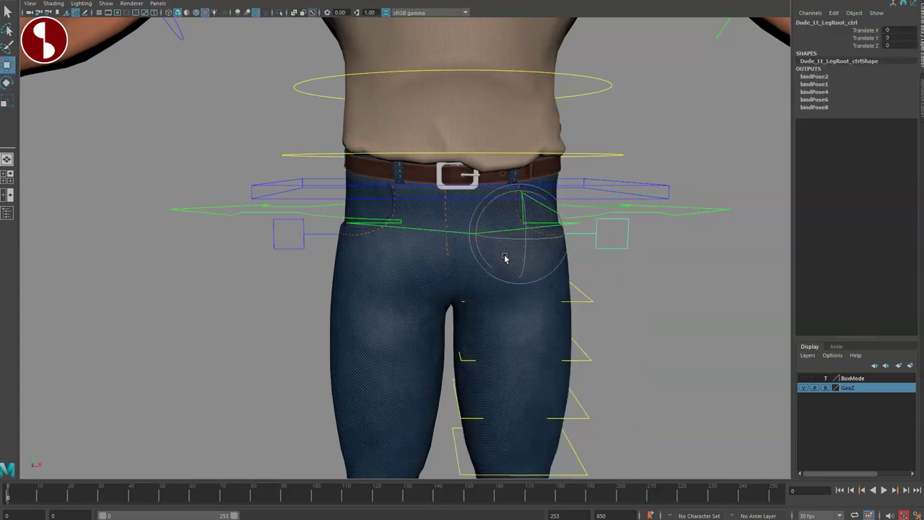
pyautogui.moveTo(521, 237); pyautogui.dragTo(540, 266)
pyautogui.hotkey('ctrl', 'z')
pyautogui.press('q')
# Try rotating the waist offset control at the belt and view the whole body from different angles
pyautogui.keyDown('alt'); pyautogui.moveTo(344, 255); pyautogui.dragTo(334, 262); pyautogui.keyUp('alt')
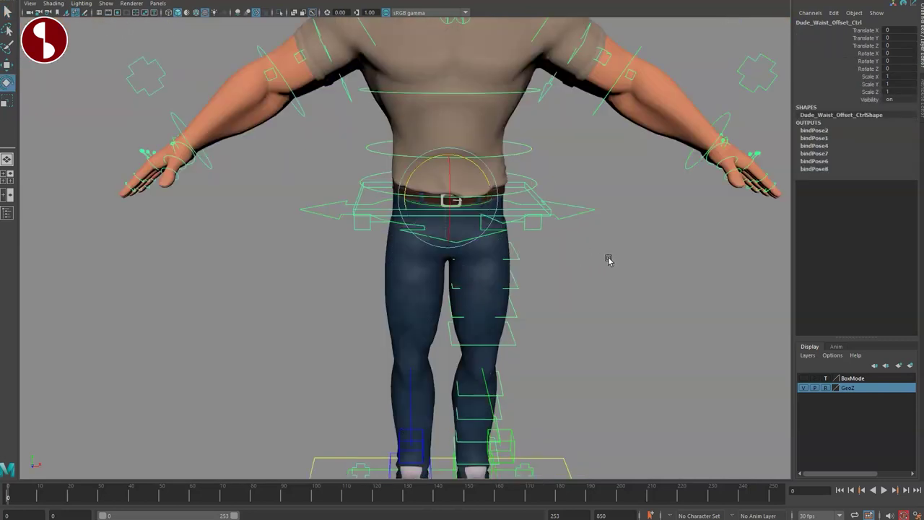
pyautogui.moveTo(448, 199); pyautogui.dragTo(519, 268)
pyautogui.keyDown('alt'); pyautogui.moveTo(519, 268); pyautogui.dragTo(277, 227, button='right'); pyautogui.keyUp('alt')
pyautogui.keyDown('alt'); pyautogui.moveTo(277, 227); pyautogui.dragTo(432, 232); pyautogui.keyUp('alt')
pyautogui.keyDown('alt'); pyautogui.moveTo(390, 241); pyautogui.dragTo(417, 272); pyautogui.keyUp('alt')
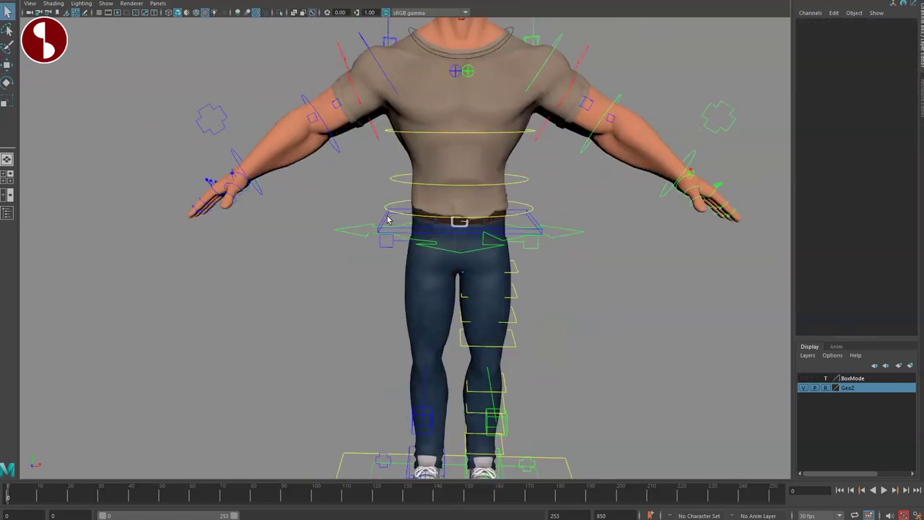
# Try lowering the body with the waist control to bend both knees
pyautogui.click(385, 231)
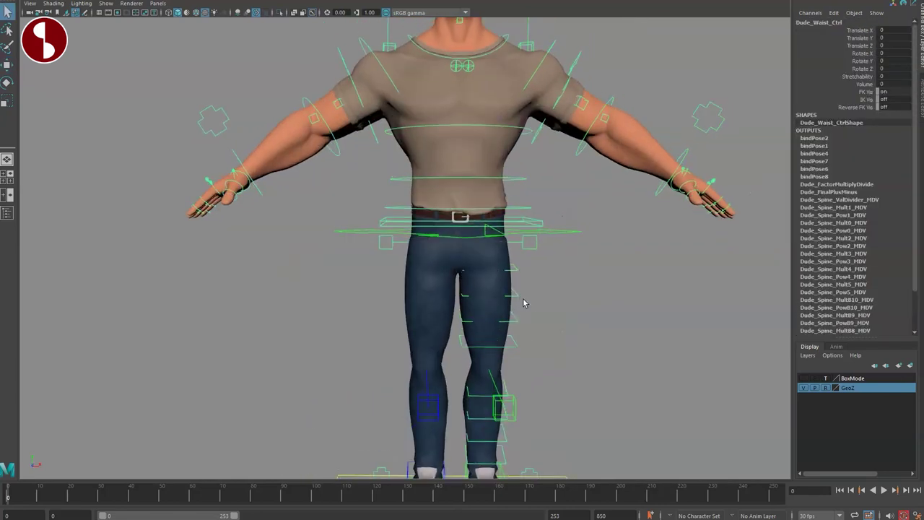
pyautogui.press('w')
pyautogui.moveTo(460, 220); pyautogui.dragTo(467, 304)
pyautogui.click(463, 272)
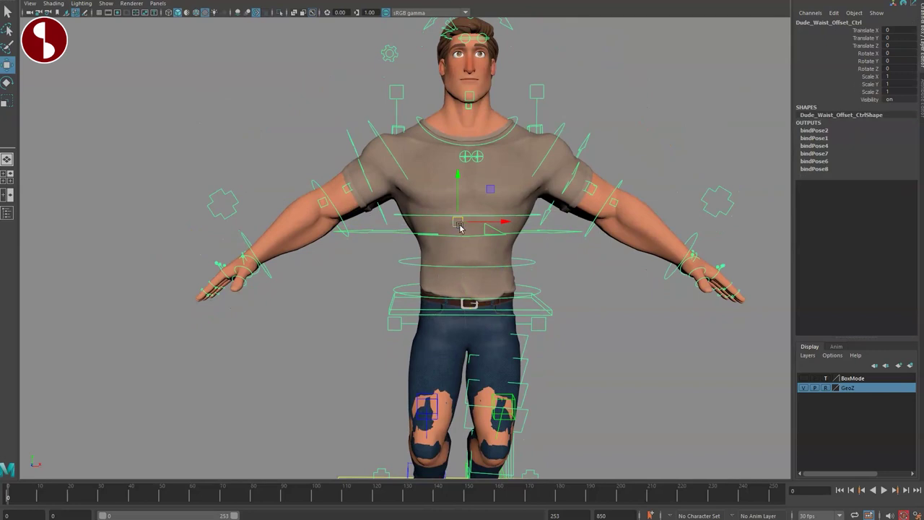
# Try rotating the spine FK controls from the waist up to the chest, undoing each rotation
pyautogui.moveTo(427, 190); pyautogui.dragTo(409, 216)
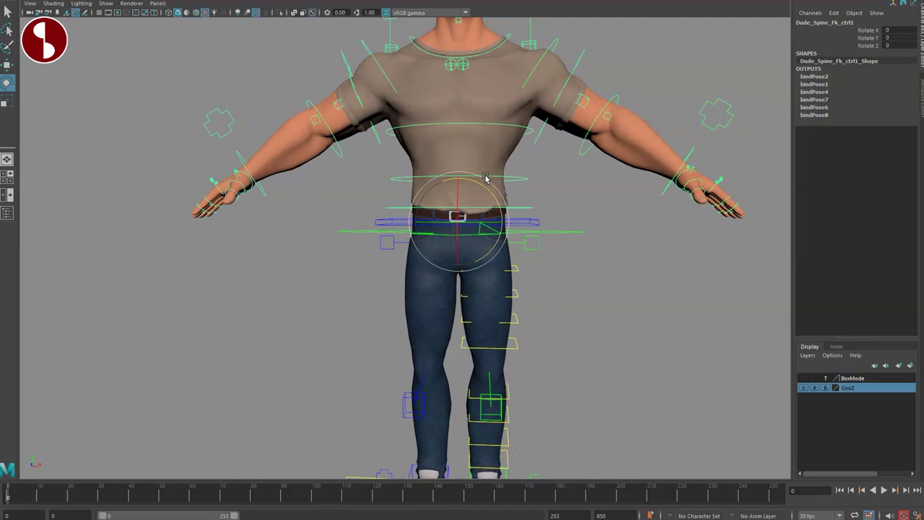
pyautogui.moveTo(489, 181); pyautogui.dragTo(501, 208)
pyautogui.hotkey('ctrl', 'z')
pyautogui.moveTo(498, 165); pyautogui.dragTo(511, 141)
pyautogui.hotkey('ctrl', 'z')
pyautogui.hotkey('ctrl', 'z')
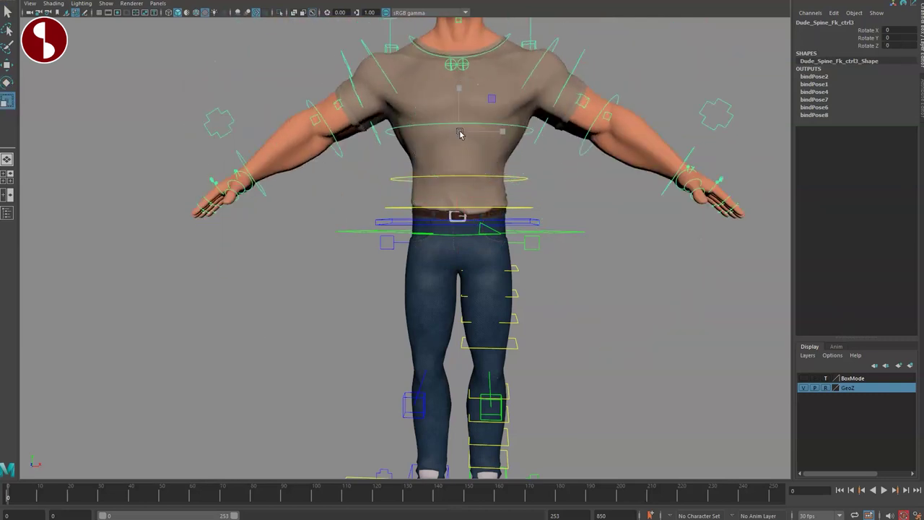
pyautogui.press('e')
pyautogui.press('w')
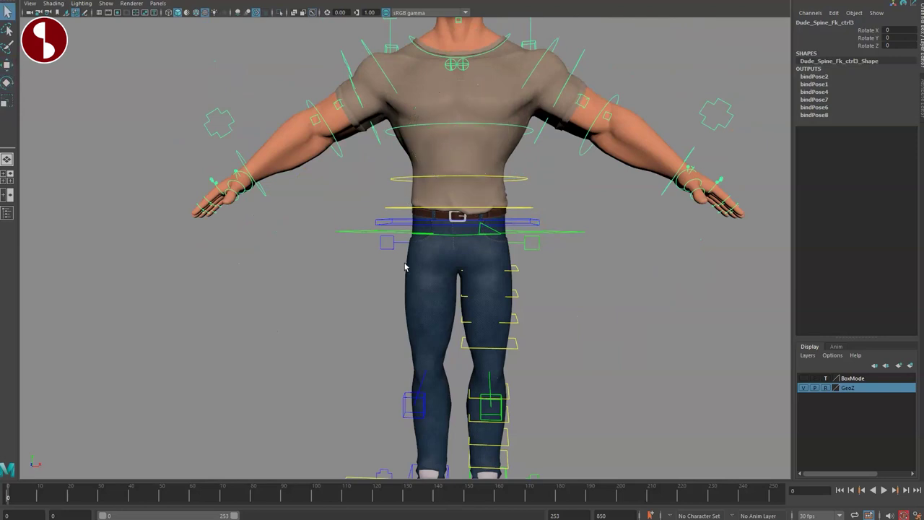
pyautogui.moveTo(363, 304)
pyautogui.keyDown('alt'); pyautogui.mouseDown()
pyautogui.moveTo(392, 313)
pyautogui.moveTo(357, 313)
pyautogui.moveTo(367, 305)
pyautogui.mouseUp(); pyautogui.keyUp('alt')
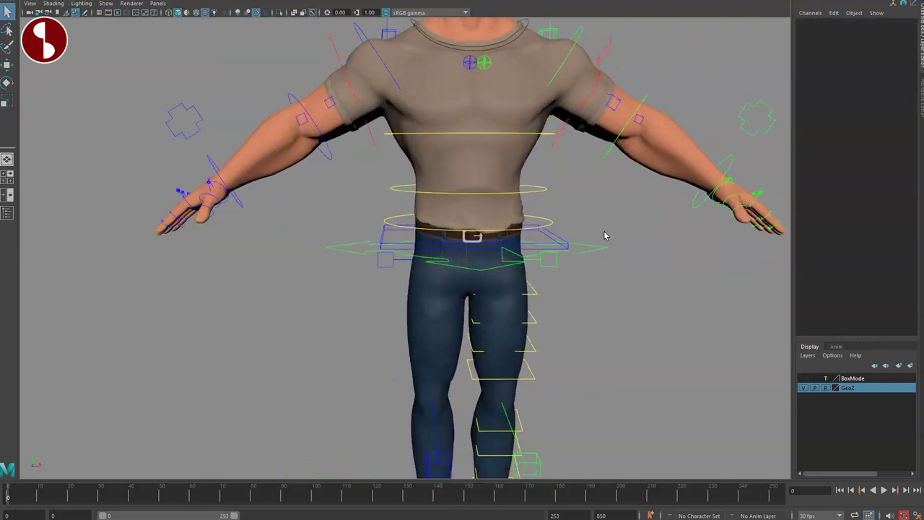
# Examine the waist control and its surrounding hip and spine controls from several angles
pyautogui.click(597, 242)
pyautogui.keyDown('alt'); pyautogui.moveTo(607, 307); pyautogui.dragTo(613, 342); pyautogui.keyUp('alt')
pyautogui.click(572, 250)
pyautogui.scroll(-3, 613, 318)
pyautogui.keyDown('alt'); pyautogui.moveTo(613, 303); pyautogui.dragTo(650, 299); pyautogui.keyUp('alt')
pyautogui.keyDown('alt'); pyautogui.moveTo(668, 299); pyautogui.dragTo(715, 307, button='middle'); pyautogui.keyUp('alt')
pyautogui.keyDown('alt'); pyautogui.moveTo(715, 307); pyautogui.dragTo(660, 326); pyautogui.keyUp('alt')
pyautogui.scroll(3, 463, 282)
pyautogui.keyDown('alt'); pyautogui.moveTo(543, 317); pyautogui.dragTo(505, 309, button='middle'); pyautogui.keyUp('alt')
pyautogui.keyDown('alt'); pyautogui.moveTo(556, 327); pyautogui.dragTo(594, 329); pyautogui.keyUp('alt')
pyautogui.keyDown('alt'); pyautogui.moveTo(633, 276); pyautogui.dragTo(628, 281); pyautogui.keyUp('alt')
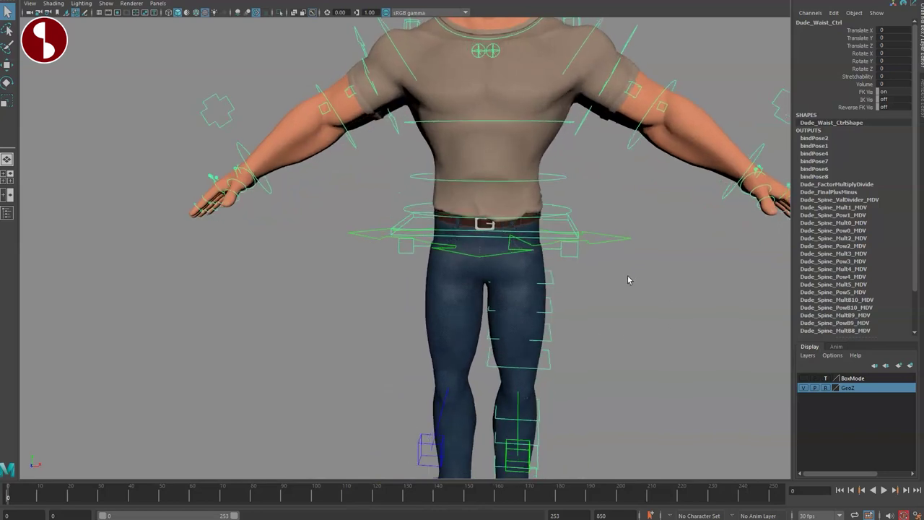
# Turn on the waist control's IK Vis and select its Reverse FK Vis attribute
pyautogui.click(598, 243)
pyautogui.click(570, 226)
pyautogui.click(848, 85)
pyautogui.click(849, 93)
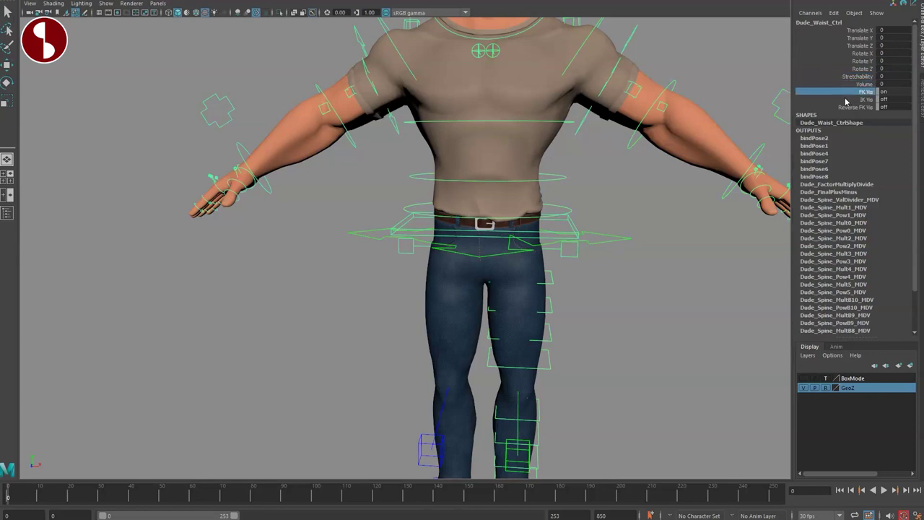
pyautogui.click(853, 99)
pyautogui.moveTo(588, 265); pyautogui.dragTo(635, 264, button='middle')
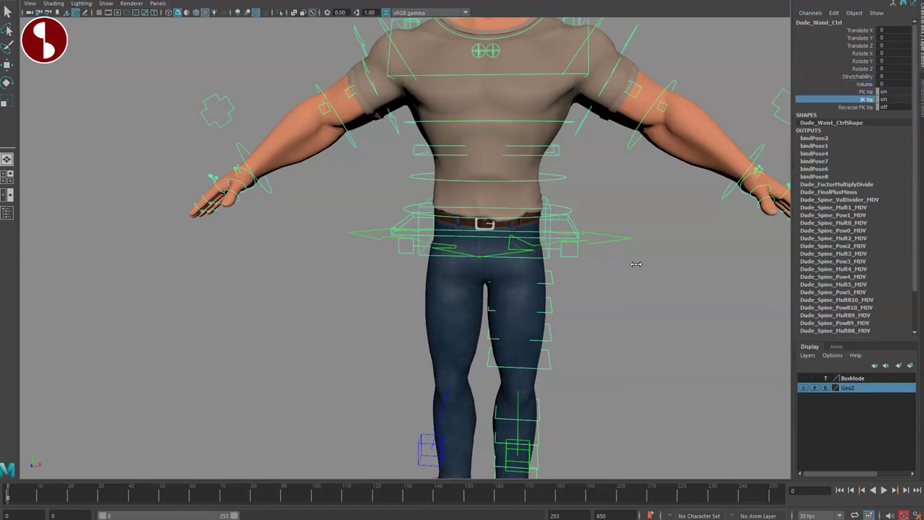
pyautogui.click(842, 108)
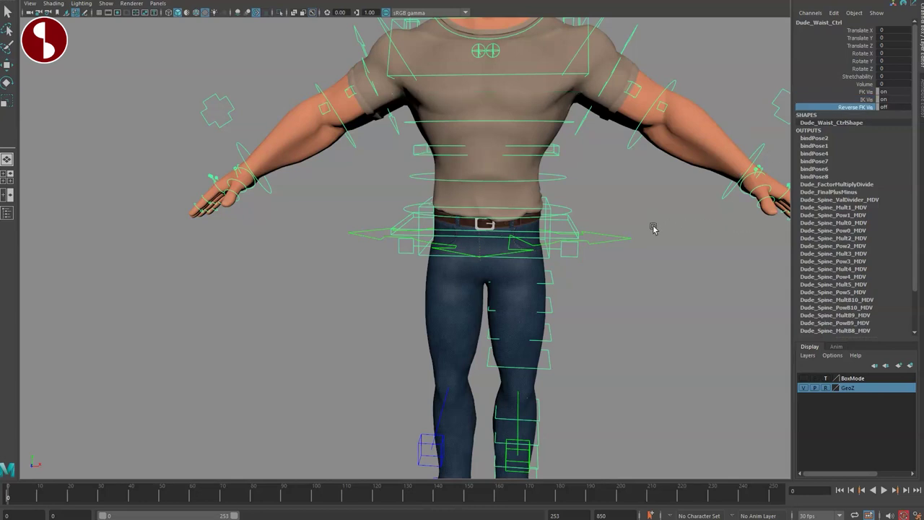
# Try rotating the IK hip control around the pelvis, and undo the rotation
pyautogui.click(401, 291)
pyautogui.click(424, 258)
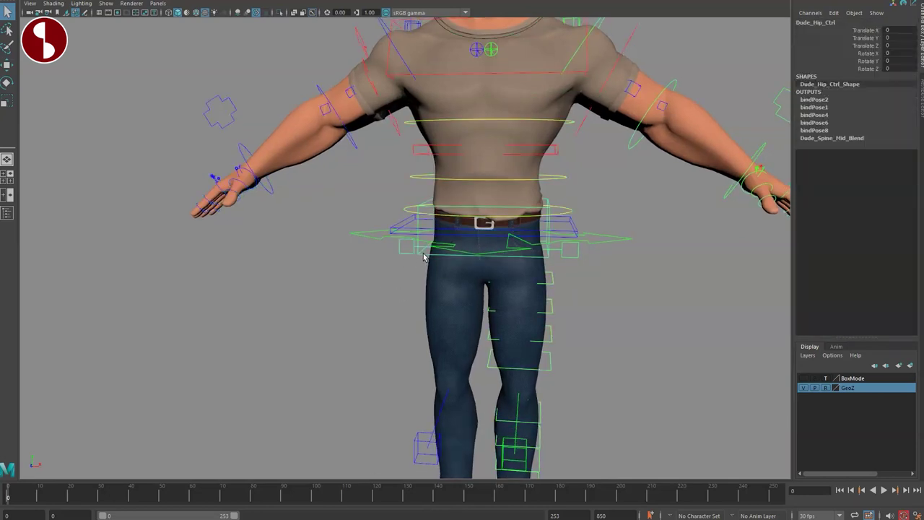
pyautogui.press('e')
pyautogui.moveTo(510, 186); pyautogui.dragTo(487, 187)
pyautogui.hotkey('ctrl', 'z')
pyautogui.press('q')
# Try moving and rotating the upper spine IK controls around the chest, undoing each change
pyautogui.keyDown('alt'); pyautogui.moveTo(447, 148); pyautogui.dragTo(447, 192, button='middle'); pyautogui.keyUp('alt')
pyautogui.keyDown('alt'); pyautogui.moveTo(448, 192); pyautogui.dragTo(378, 238, button='right'); pyautogui.keyUp('alt')
pyautogui.keyDown('alt'); pyautogui.moveTo(460, 195); pyautogui.dragTo(398, 191); pyautogui.keyUp('alt')
pyautogui.click(400, 119)
pyautogui.keyDown('alt'); pyautogui.moveTo(450, 178); pyautogui.dragTo(492, 255); pyautogui.keyUp('alt')
pyautogui.click(464, 170)
pyautogui.hotkey('ctrl', 'z')
pyautogui.press('e')
pyautogui.hotkey('ctrl', 'z')
pyautogui.press('r')
pyautogui.keyDown('alt'); pyautogui.moveTo(490, 291); pyautogui.dragTo(509, 297, button='right'); pyautogui.keyUp('alt')
# Turn off the waist control's IK Vis, pick out its FK Vis and Stretchability attributes, and deselect the control
pyautogui.click(605, 284)
pyautogui.keyDown('alt'); pyautogui.moveTo(605, 287); pyautogui.dragTo(597, 239); pyautogui.keyUp('alt')
pyautogui.click(609, 239)
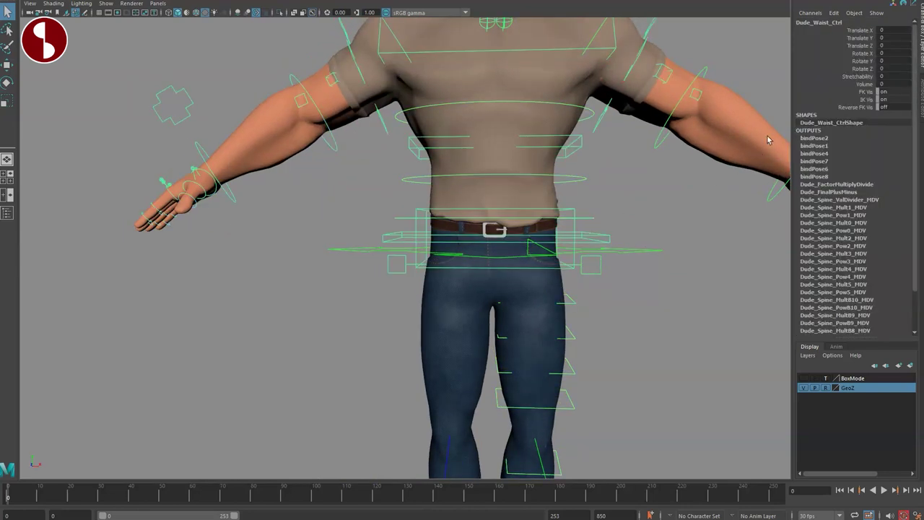
pyautogui.click(838, 99)
pyautogui.moveTo(712, 118); pyautogui.dragTo(766, 137, button='middle')
pyautogui.click(860, 92)
pyautogui.click(830, 77)
pyautogui.click(656, 289)
# Try rotating the left clavicle control in the middle of the chest
pyautogui.keyDown('alt'); pyautogui.moveTo(532, 235); pyautogui.dragTo(463, 370, button='middle'); pyautogui.keyUp('alt')
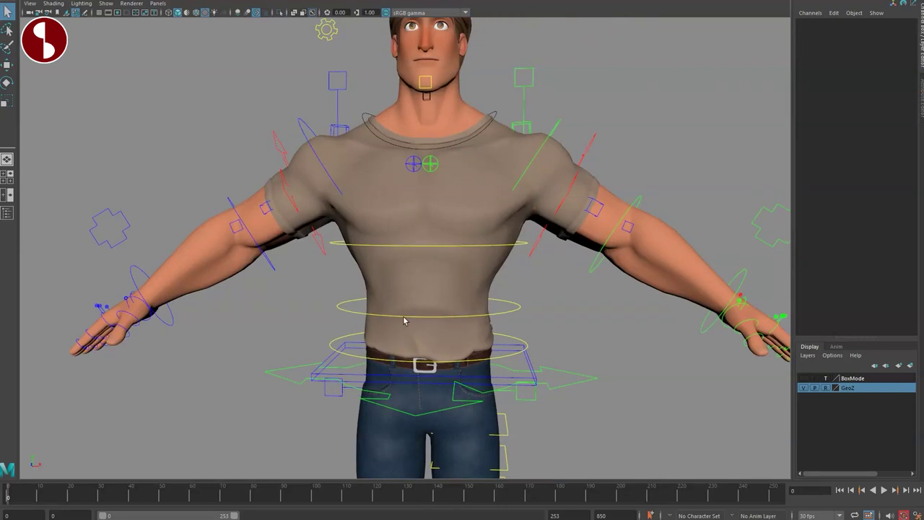
pyautogui.keyDown('alt'); pyautogui.moveTo(404, 321); pyautogui.dragTo(294, 383, button='middle'); pyautogui.keyUp('alt')
pyautogui.keyDown('alt'); pyautogui.moveTo(373, 246); pyautogui.dragTo(392, 252); pyautogui.keyUp('alt')
pyautogui.click(382, 218)
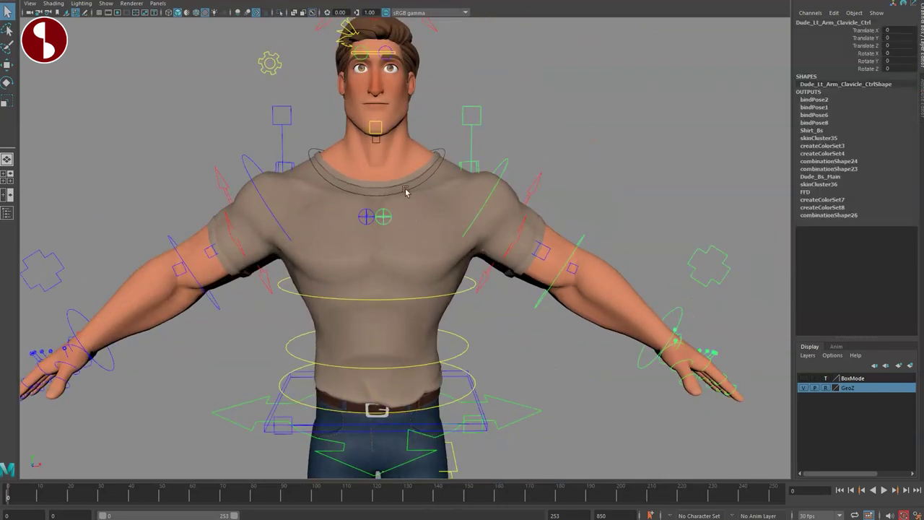
pyautogui.press('e')
pyautogui.moveTo(403, 163)
pyautogui.mouseDown()
pyautogui.moveTo(383, 164)
pyautogui.moveTo(413, 156)
pyautogui.moveTo(388, 168)
pyautogui.mouseUp()
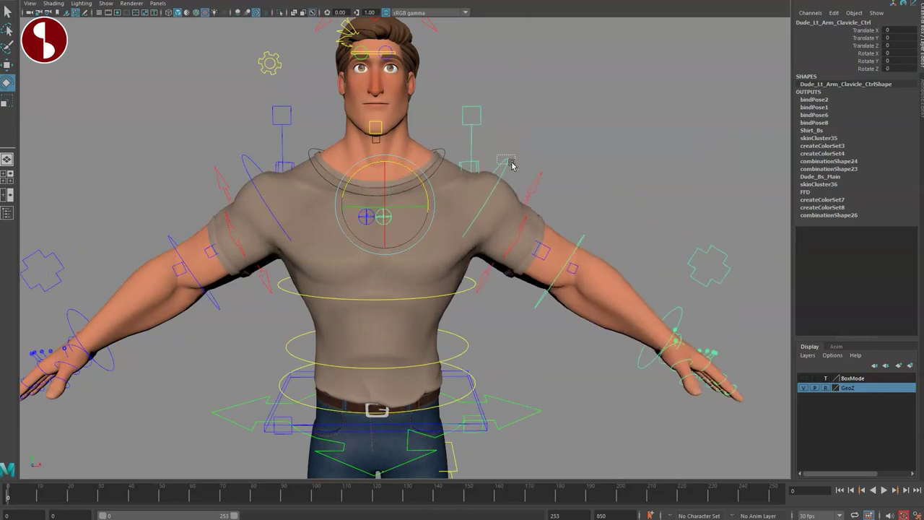
# Try rotating the left upper-arm FK control to about 5 on Y, and undo the rotation
pyautogui.click(508, 163)
pyautogui.moveTo(471, 166)
pyautogui.mouseDown()
pyautogui.moveTo(445, 178)
pyautogui.moveTo(479, 174)
pyautogui.moveTo(466, 160)
pyautogui.mouseUp()
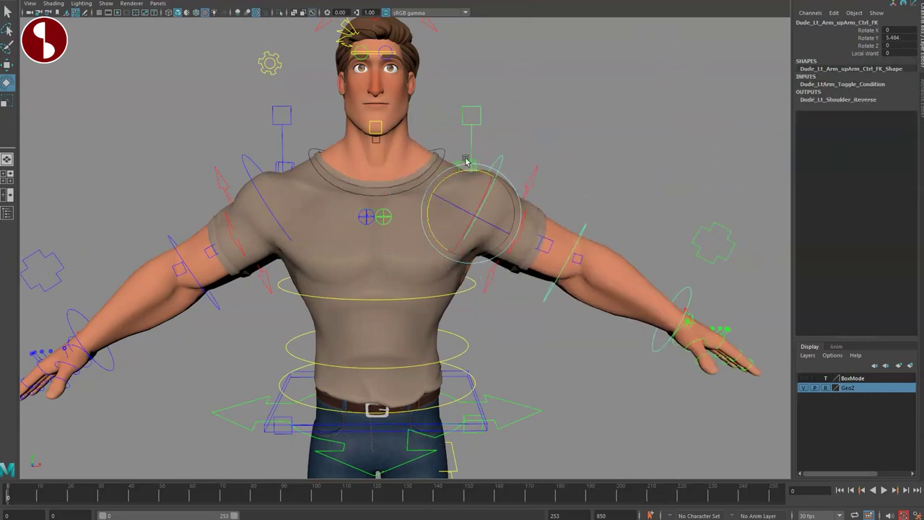
pyautogui.hotkey('ctrl', 'z')
# Try moving the left arm's shoulder control above the shoulder, and undo the move
pyautogui.press('w')
pyautogui.click(455, 120)
pyautogui.keyDown('alt'); pyautogui.moveTo(457, 119); pyautogui.dragTo(497, 113, button='middle'); pyautogui.keyUp('alt')
pyautogui.click(512, 159)
pyautogui.moveTo(510, 214)
pyautogui.mouseDown()
pyautogui.moveTo(520, 176)
pyautogui.moveTo(492, 207)
pyautogui.moveTo(585, 174)
pyautogui.moveTo(490, 231)
pyautogui.moveTo(532, 183)
pyautogui.moveTo(487, 212)
pyautogui.moveTo(532, 206)
pyautogui.moveTo(530, 154)
pyautogui.moveTo(499, 204)
pyautogui.moveTo(485, 190)
pyautogui.moveTo(513, 178)
pyautogui.moveTo(531, 231)
pyautogui.moveTo(547, 159)
pyautogui.moveTo(541, 136)
pyautogui.moveTo(512, 217)
pyautogui.moveTo(502, 217)
pyautogui.mouseUp()
pyautogui.hotkey('ctrl', 'z')
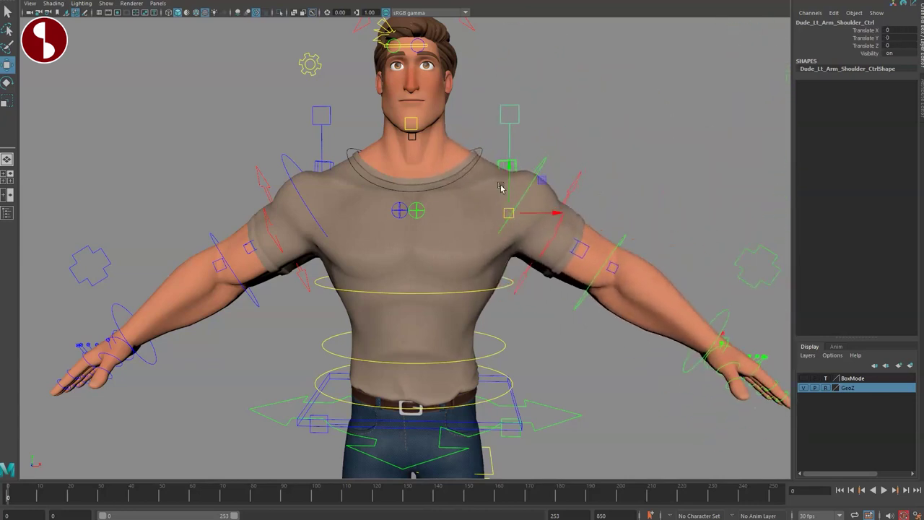
# Try moving the left upper shoulder control to about X 0.2, Y 0.9, Z 0.1, and undo the move
pyautogui.click(503, 166)
pyautogui.click(505, 165)
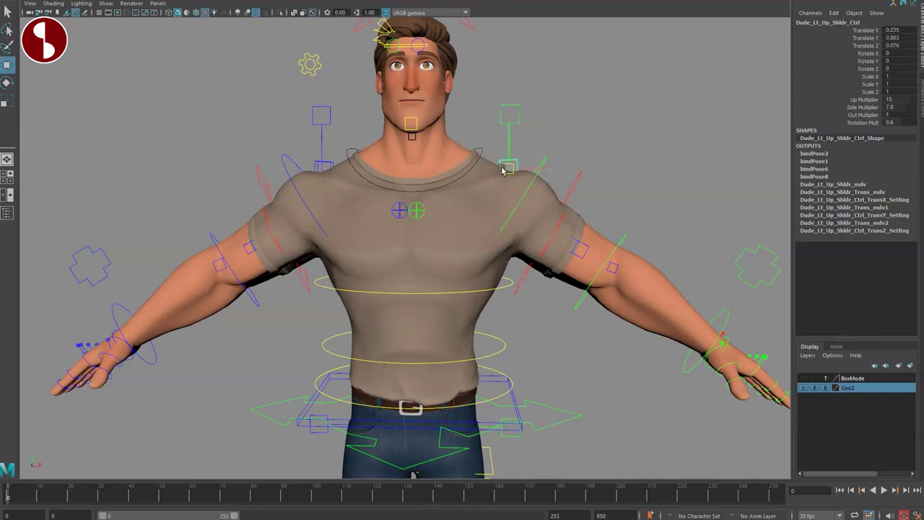
pyautogui.keyDown('alt'); pyautogui.moveTo(553, 206); pyautogui.dragTo(590, 238); pyautogui.keyUp('alt')
pyautogui.hotkey('ctrl', 'z')
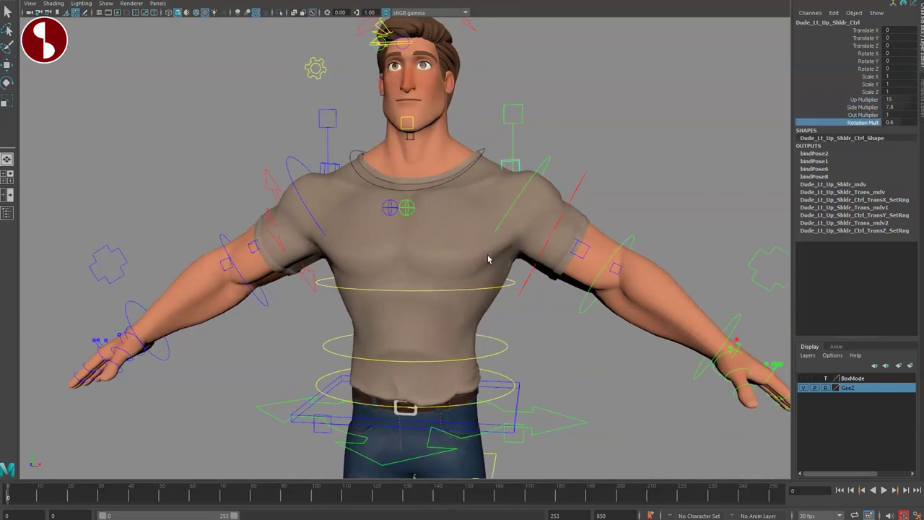
# Rotate the left clavicle control to about -37 on Z to raise the shoulder and arm
pyautogui.keyDown('alt'); pyautogui.moveTo(464, 228); pyautogui.dragTo(477, 210); pyautogui.keyUp('alt')
pyautogui.click(551, 135)
pyautogui.click(432, 221)
pyautogui.press('e')
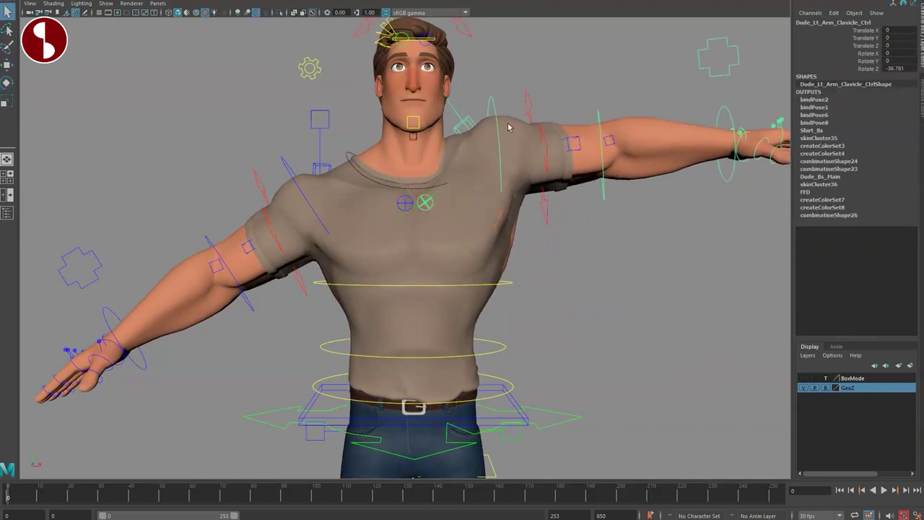
# Try moving the left arm's shoulder control to about X -30, Y 4, Z 0, and undo the shoulder and clavicle changes
pyautogui.click(468, 115)
pyautogui.moveTo(494, 163); pyautogui.dragTo(547, 163)
pyautogui.keyDown('alt'); pyautogui.moveTo(547, 163); pyautogui.dragTo(474, 256, button='right'); pyautogui.keyUp('alt')
pyautogui.press('e')
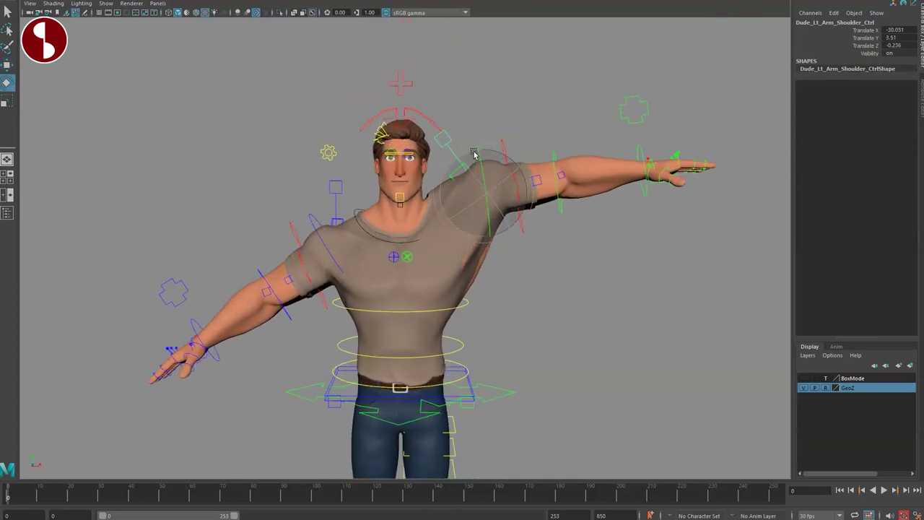
pyautogui.press('w')
pyautogui.moveTo(483, 210); pyautogui.dragTo(504, 239)
pyautogui.hotkey('ctrl', 'z')
pyautogui.hotkey('ctrl', 'z')
pyautogui.hotkey('ctrl', 'z')
pyautogui.hotkey('ctrl', 'z')
pyautogui.hotkey('ctrl', 'z')
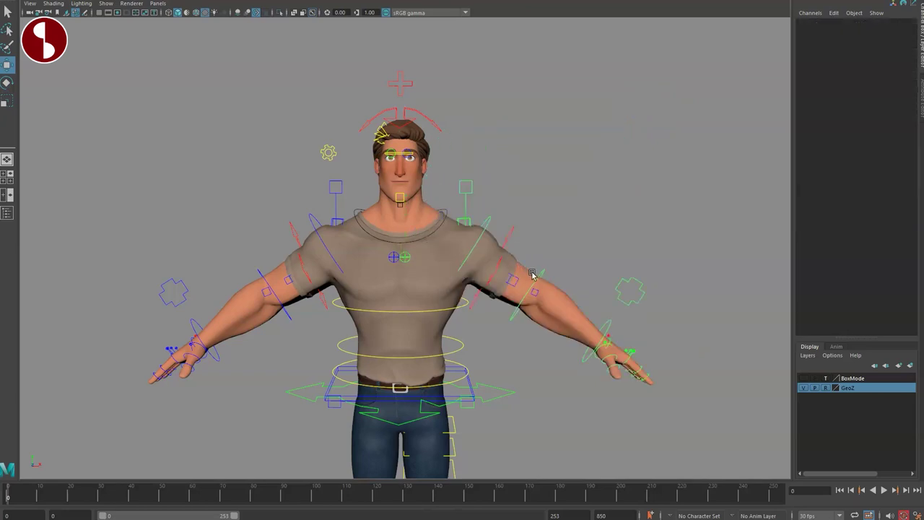
pyautogui.keyDown('alt'); pyautogui.moveTo(484, 265); pyautogui.dragTo(580, 302, button='right'); pyautogui.keyUp('alt')
pyautogui.keyDown('alt'); pyautogui.moveTo(580, 302); pyautogui.dragTo(514, 249); pyautogui.keyUp('alt')
pyautogui.hotkey('ctrl', 'z')
pyautogui.hotkey('ctrl', 'z')
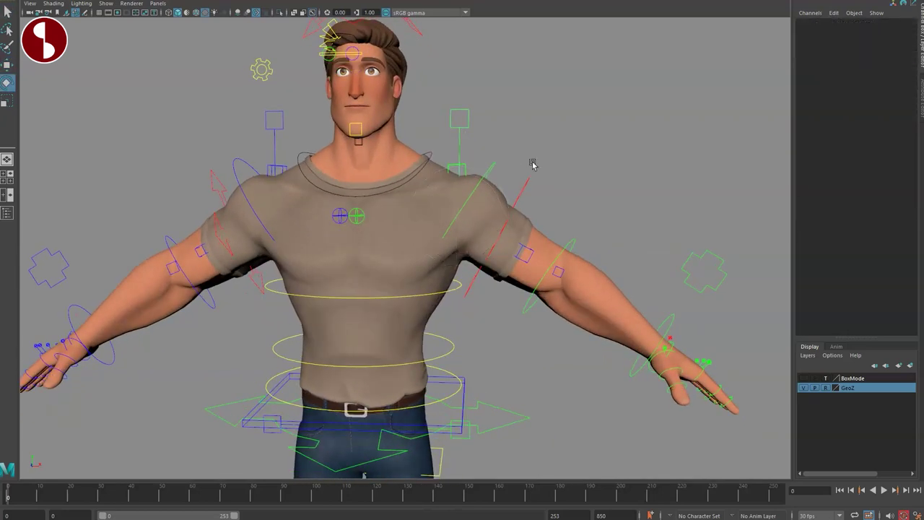
# Try rotating the left arm's FK upper-arm and elbow controls, and undo the rotations
pyautogui.keyDown('alt'); pyautogui.moveTo(467, 279); pyautogui.dragTo(478, 282); pyautogui.keyUp('alt')
pyautogui.click(488, 164)
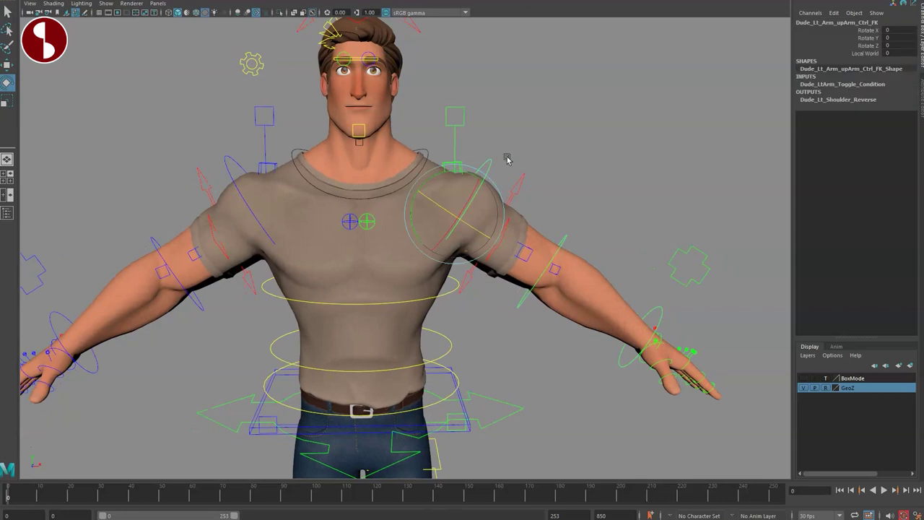
pyautogui.moveTo(573, 241); pyautogui.dragTo(578, 326)
pyautogui.hotkey('ctrl', 'z')
pyautogui.hotkey('ctrl', 'z')
# Try the left biceps control's Rotate X, and inspect the inner biceps control's multiplier and align attributes
pyautogui.press('q')
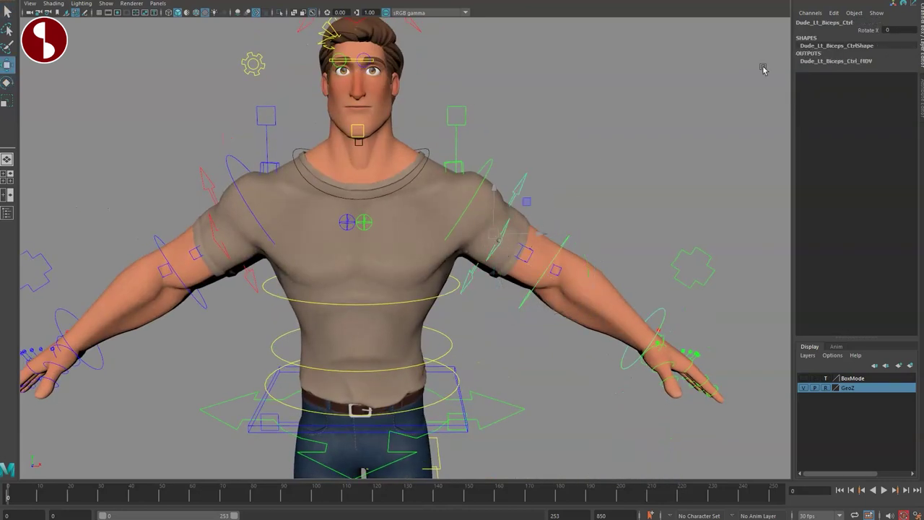
pyautogui.moveTo(603, 137); pyautogui.dragTo(609, 157, button='middle')
pyautogui.keyDown('alt'); pyautogui.moveTo(648, 344); pyautogui.dragTo(532, 288); pyautogui.keyUp('alt')
pyautogui.scroll(4, 512, 265)
pyautogui.click(502, 275)
pyautogui.moveTo(860, 99); pyautogui.dragTo(833, 152)
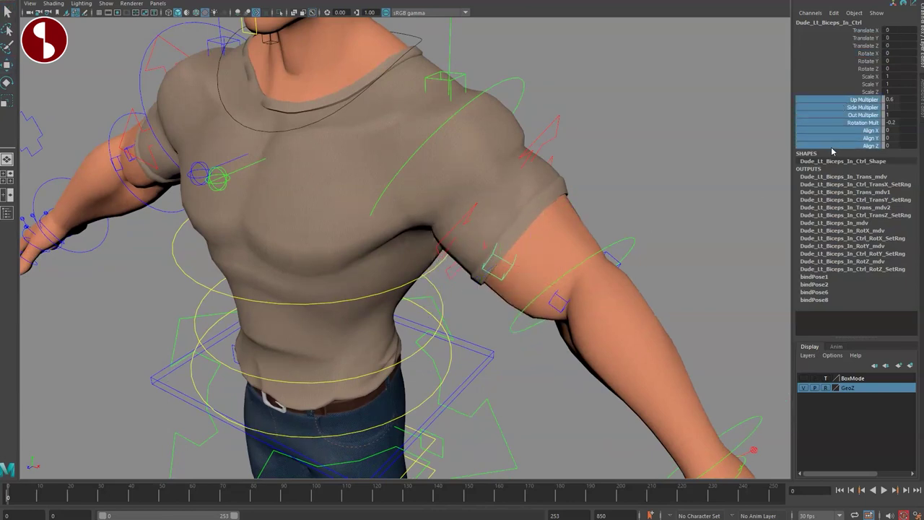
# Try moving the left outer elbow control to about X 20.5, Y -26, Z -2.5, and undo the move
pyautogui.click(615, 262)
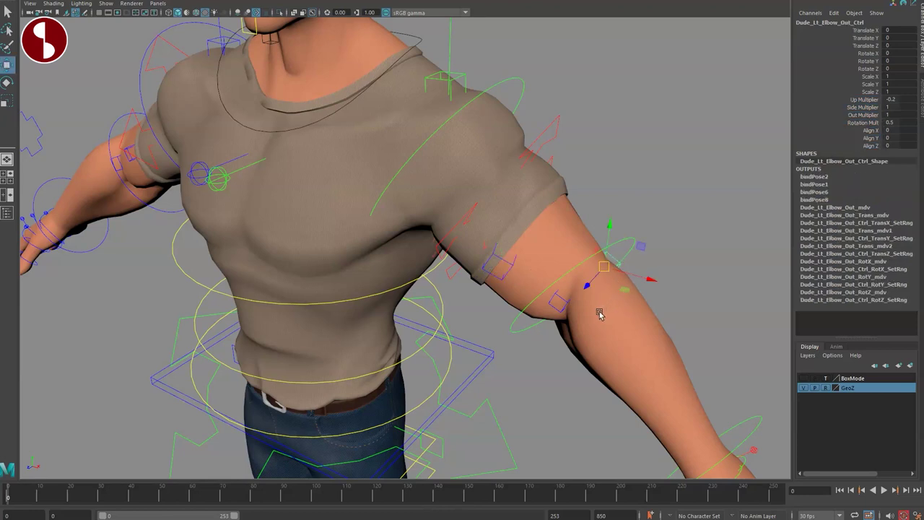
pyautogui.moveTo(651, 245); pyautogui.dragTo(668, 210)
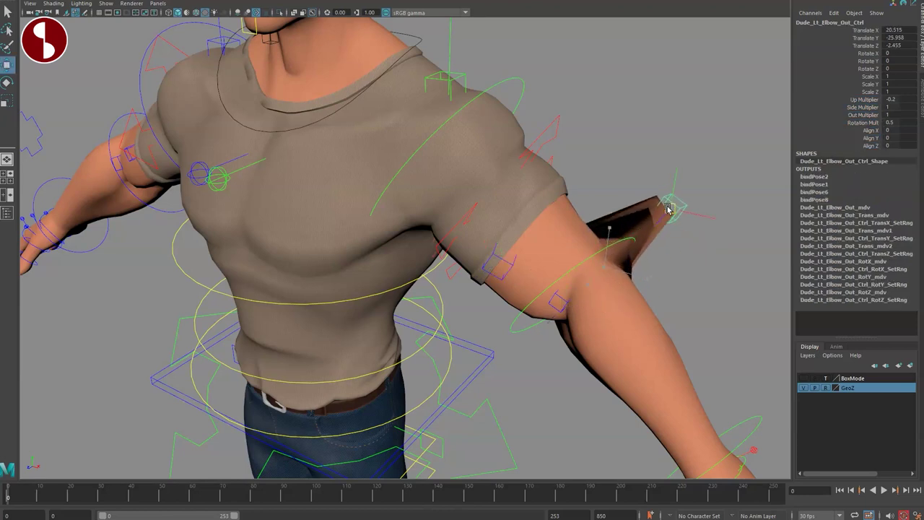
pyautogui.keyDown('alt'); pyautogui.moveTo(638, 328); pyautogui.dragTo(333, 375); pyautogui.keyUp('alt')
pyautogui.hotkey('ctrl', 'z')
pyautogui.click(400, 364)
pyautogui.hotkey('ctrl', 'z')
# Select the left inner triceps control, inspect the arm in wireframe, and restore the textured display
pyautogui.click(526, 287)
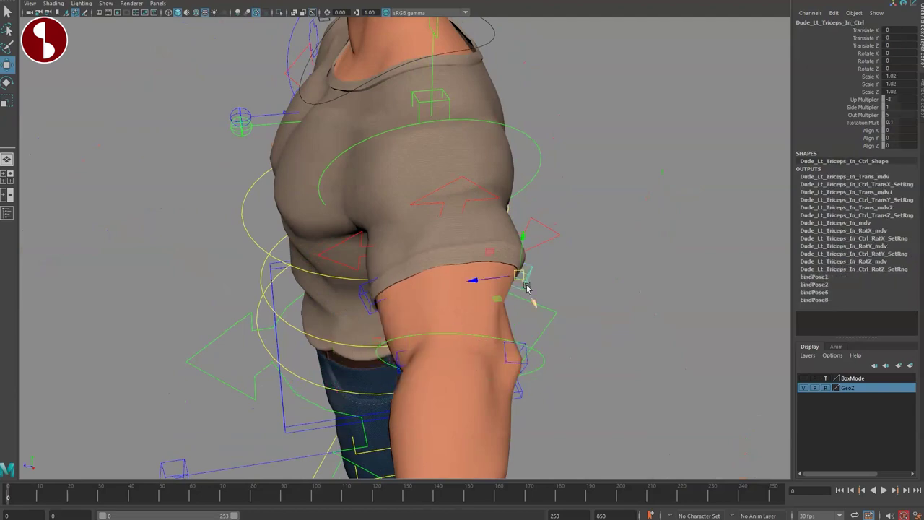
pyautogui.press('4')
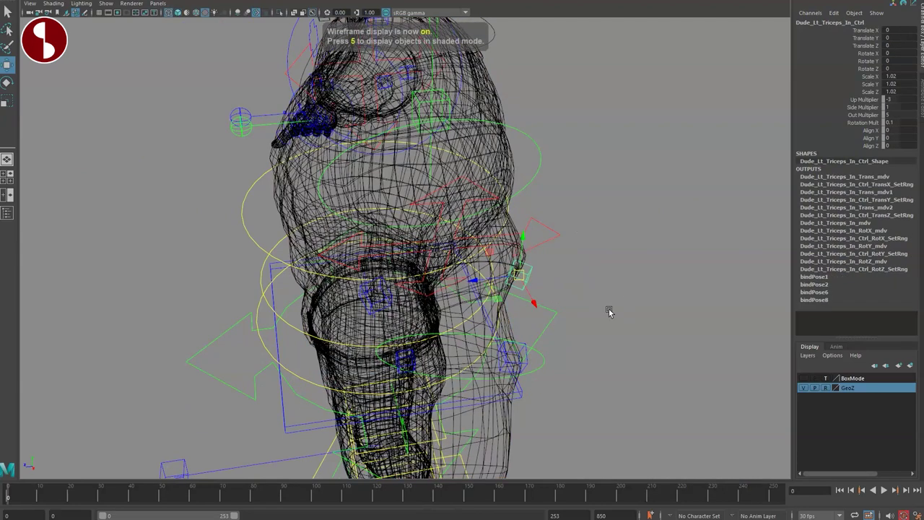
pyautogui.keyDown('alt'); pyautogui.moveTo(609, 312); pyautogui.dragTo(684, 320); pyautogui.keyUp('alt')
pyautogui.click(548, 378)
pyautogui.moveTo(547, 377)
pyautogui.keyDown('alt'); pyautogui.mouseDown()
pyautogui.moveTo(564, 364)
pyautogui.moveTo(472, 337)
pyautogui.mouseUp(); pyautogui.keyUp('alt')
pyautogui.press('6')
pyautogui.moveTo(530, 310)
pyautogui.keyDown('alt'); pyautogui.mouseDown()
pyautogui.moveTo(544, 354)
pyautogui.moveTo(561, 337)
pyautogui.mouseUp(); pyautogui.keyUp('alt')
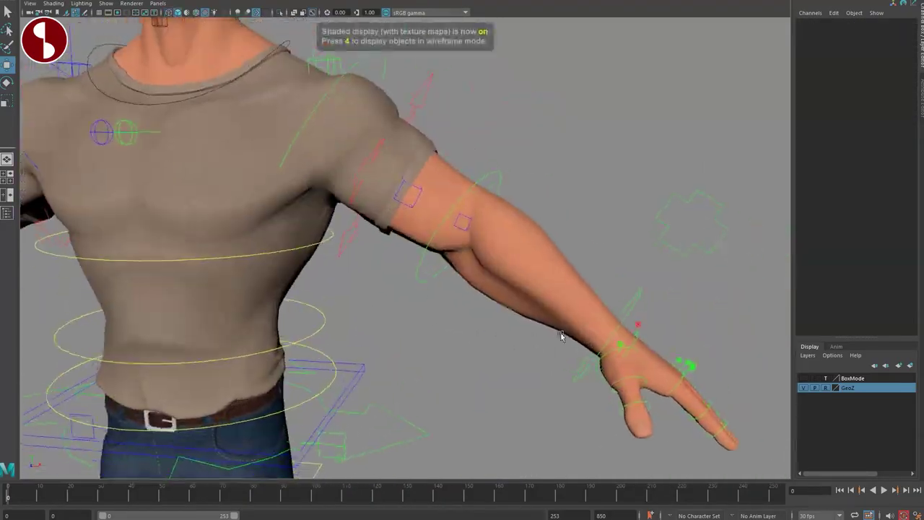
# Switch the left arm to IK by setting IK FK to 0 on its arm master control
pyautogui.press('e')
pyautogui.moveTo(665, 302); pyautogui.dragTo(603, 332)
pyautogui.moveTo(616, 220); pyautogui.dragTo(695, 216)
pyautogui.keyDown('alt'); pyautogui.moveTo(539, 308); pyautogui.dragTo(485, 299, button='right'); pyautogui.keyUp('alt')
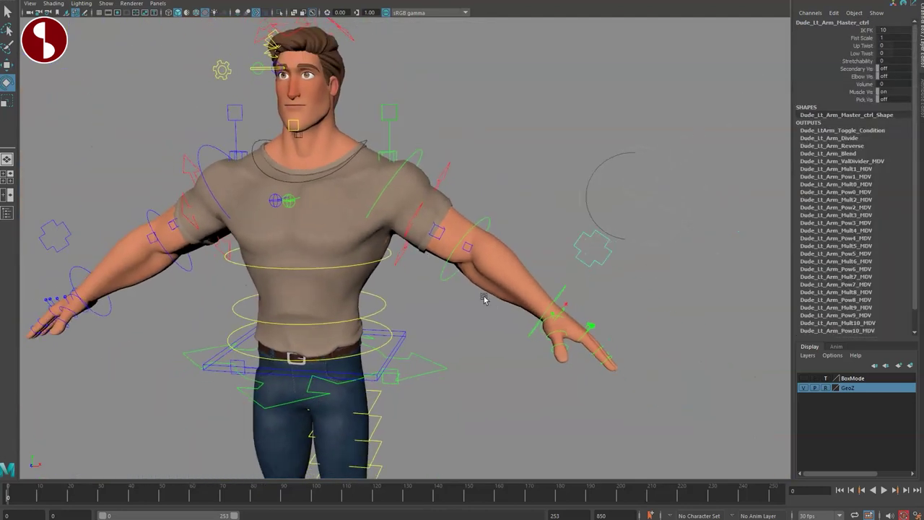
pyautogui.keyDown('alt'); pyautogui.moveTo(484, 299); pyautogui.dragTo(525, 311, button='middle'); pyautogui.keyUp('alt')
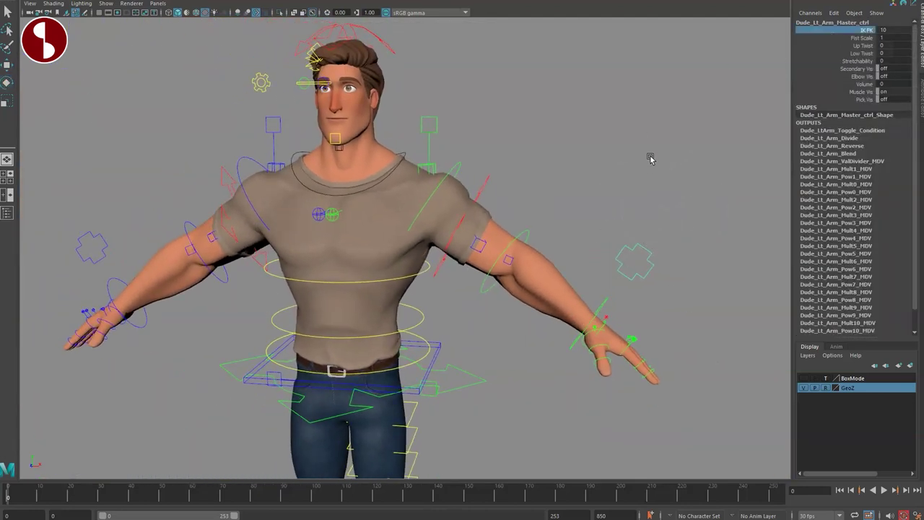
pyautogui.keyDown('alt'); pyautogui.moveTo(450, 334); pyautogui.dragTo(600, 149); pyautogui.keyUp('alt')
# Try moving the left hand's IK control to about X 76, Y -15, Z 104 to raise the arm
pyautogui.click(568, 327)
pyautogui.press('w')
pyautogui.keyDown('alt'); pyautogui.moveTo(631, 249); pyautogui.dragTo(499, 276); pyautogui.keyUp('alt')
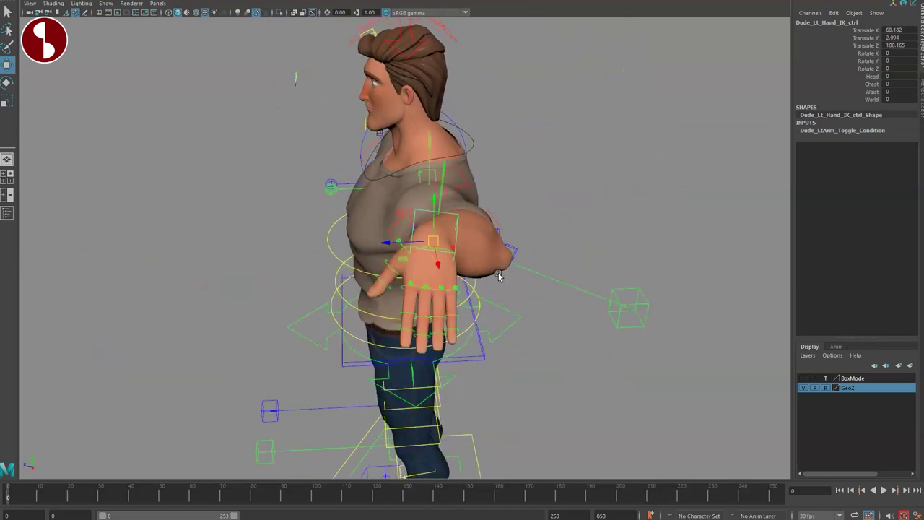
pyautogui.moveTo(431, 236); pyautogui.dragTo(564, 282)
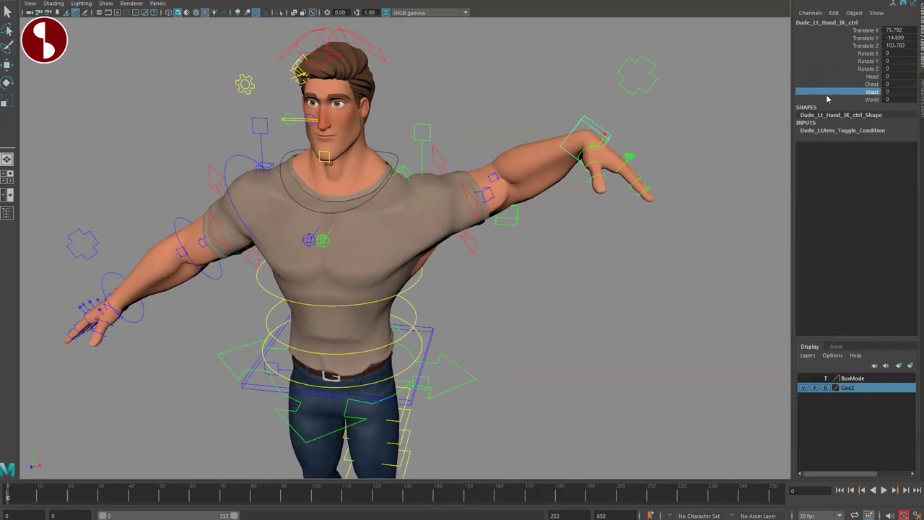
# Try moving the left hand's IK control to about X 53, Y 9, Z 64, and undo all the hand moves
pyautogui.keyDown('alt'); pyautogui.moveTo(639, 214); pyautogui.dragTo(598, 292); pyautogui.keyUp('alt')
pyautogui.press('e')
pyautogui.press('w')
pyautogui.keyDown('alt'); pyautogui.moveTo(537, 306); pyautogui.dragTo(594, 244); pyautogui.keyUp('alt')
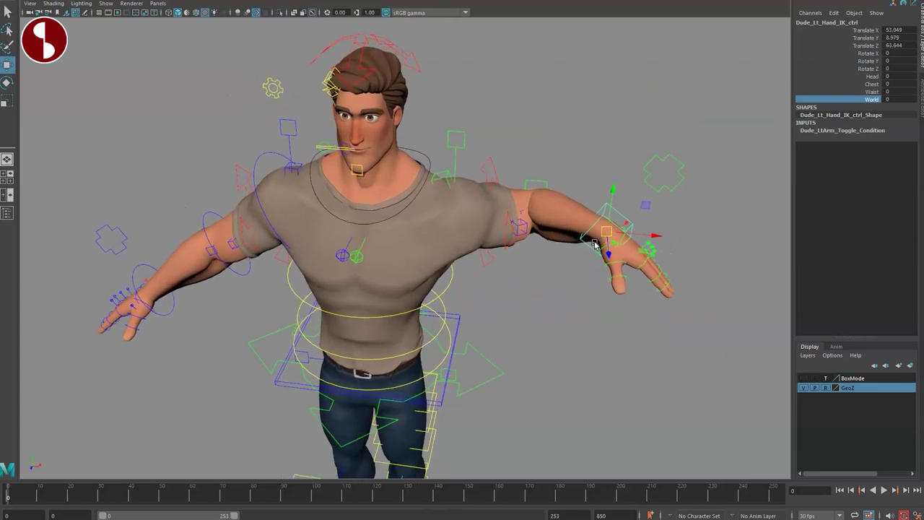
pyautogui.keyDown('alt'); pyautogui.moveTo(601, 310); pyautogui.dragTo(585, 315); pyautogui.keyUp('alt')
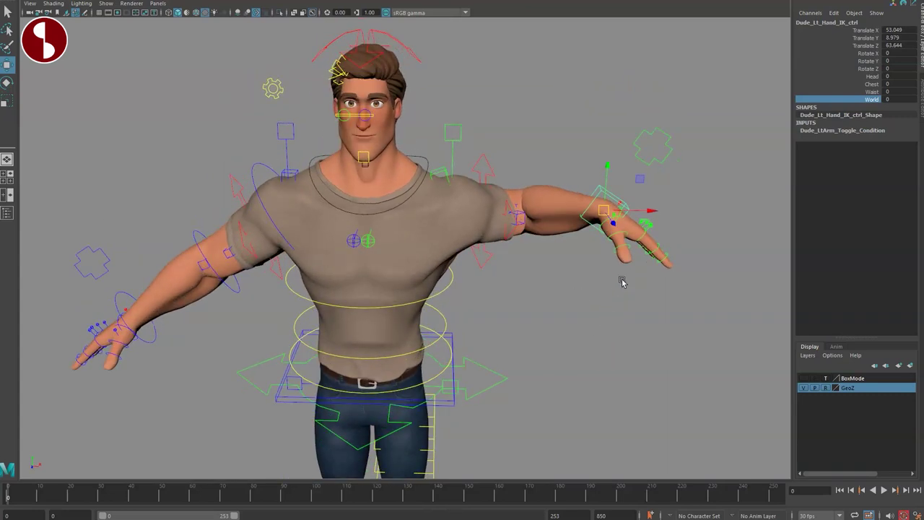
pyautogui.hotkey('ctrl', 'z')
pyautogui.hotkey('ctrl', 'z')
pyautogui.hotkey('ctrl', 'z')
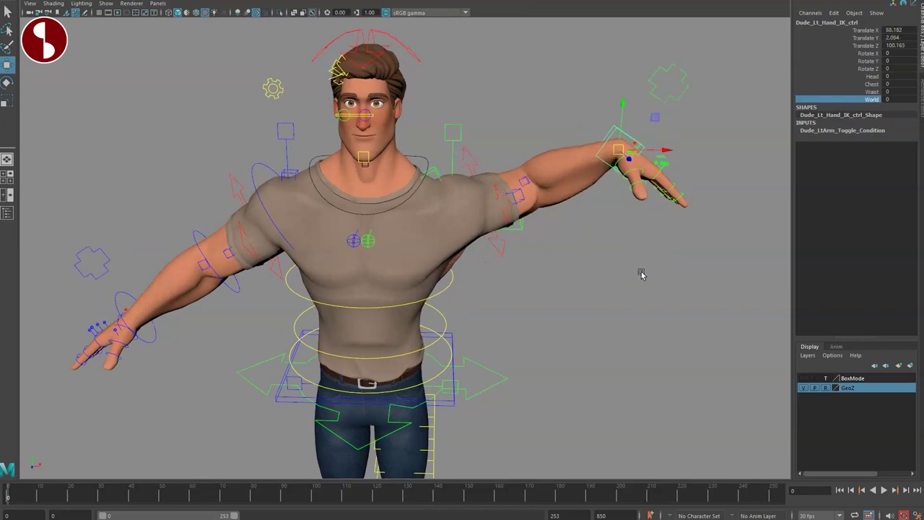
pyautogui.keyDown('alt'); pyautogui.moveTo(583, 330); pyautogui.dragTo(541, 294, button='middle'); pyautogui.keyUp('alt')
pyautogui.keyDown('alt'); pyautogui.moveTo(541, 294); pyautogui.dragTo(562, 294, button='right'); pyautogui.keyUp('alt')
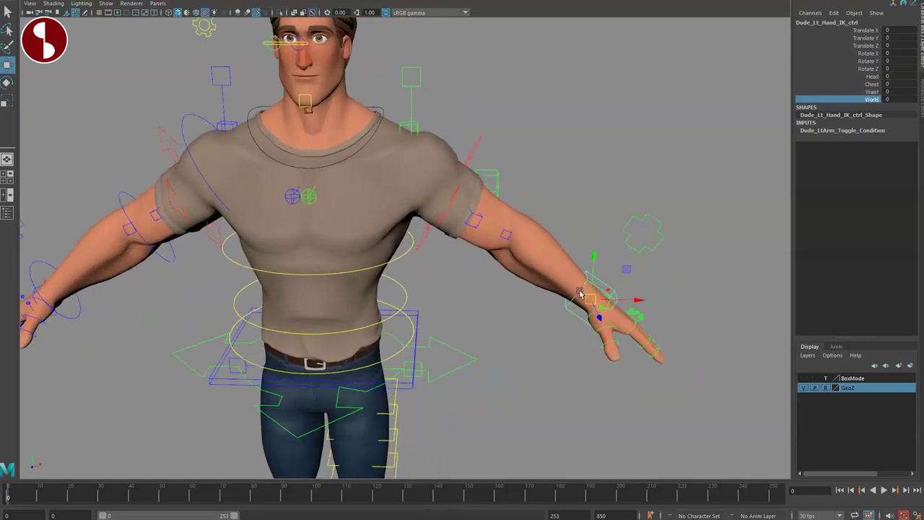
# Try changing the left arm master control's Fist Scale and undo it, and try a Low Twist of 7
pyautogui.click(655, 229)
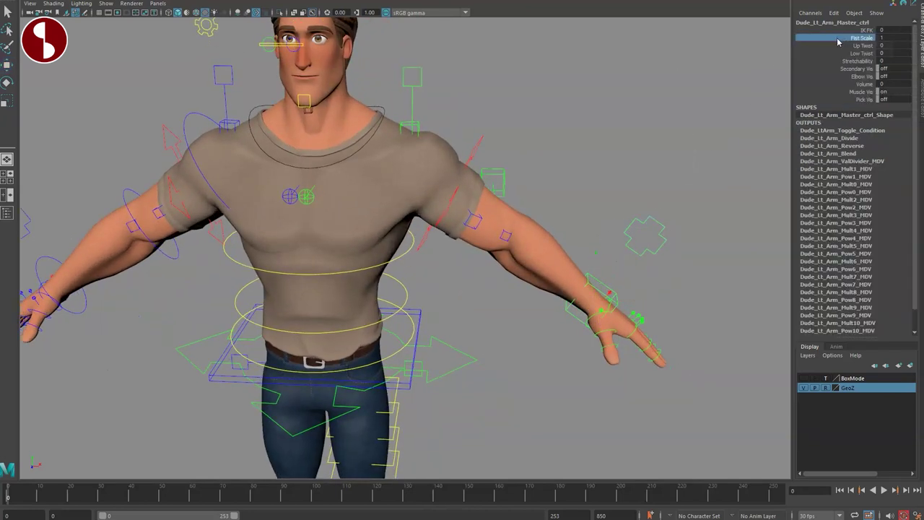
pyautogui.moveTo(576, 101); pyautogui.dragTo(597, 104, button='middle')
pyautogui.hotkey('ctrl', 'z')
pyautogui.moveTo(722, 85); pyautogui.dragTo(752, 86, button='middle')
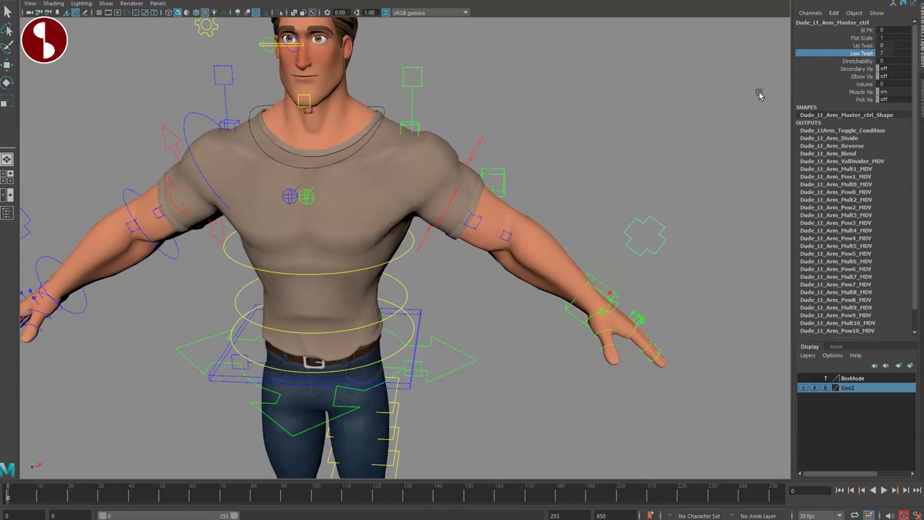
# Try moving the left hand's IK control well beyond the arm's reach, to about X -106, Y -38, Z 31
pyautogui.keyDown('alt'); pyautogui.moveTo(654, 269); pyautogui.dragTo(631, 257); pyautogui.keyUp('alt')
pyautogui.keyDown('alt'); pyautogui.moveTo(631, 257); pyautogui.dragTo(558, 241, button='right'); pyautogui.keyUp('alt')
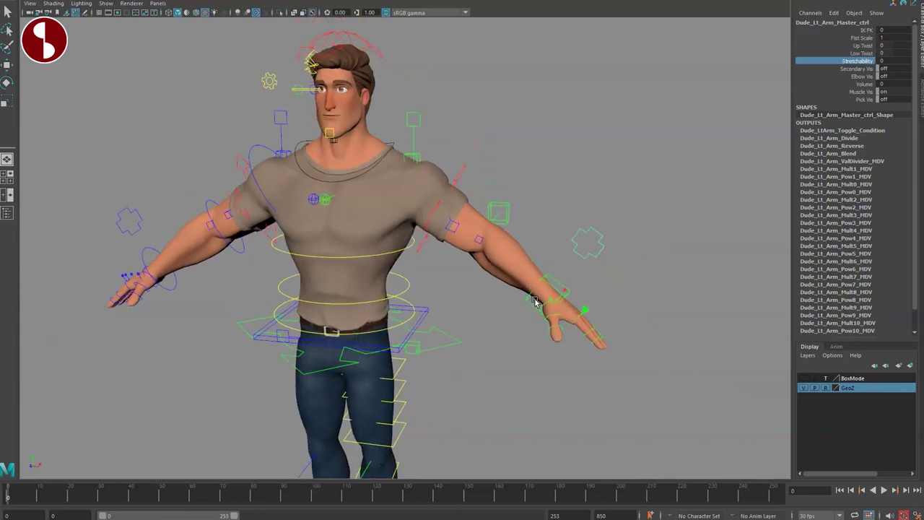
pyautogui.press('w')
pyautogui.click(528, 308)
pyautogui.click(528, 305)
pyautogui.moveTo(529, 306); pyautogui.dragTo(706, 345)
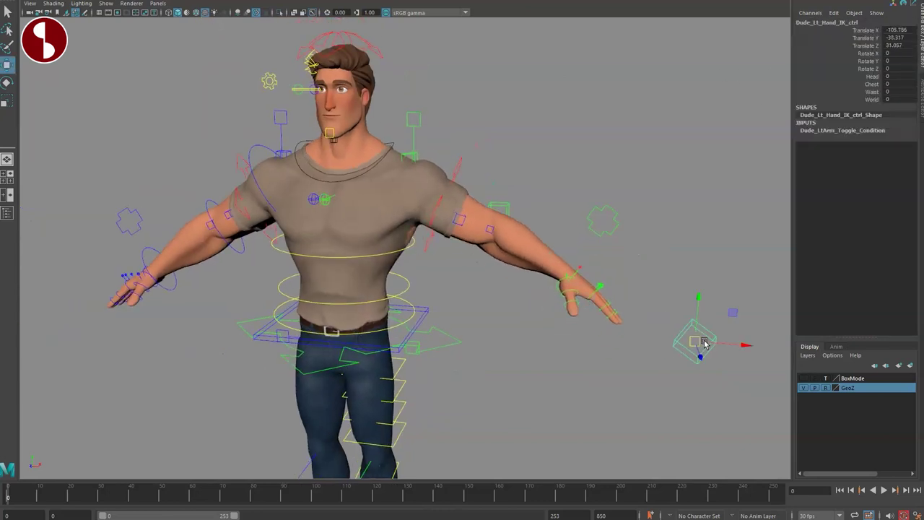
# Try raising the left arm's Stretchability, and undo the stretch and the hand's IK control move
pyautogui.click(589, 214)
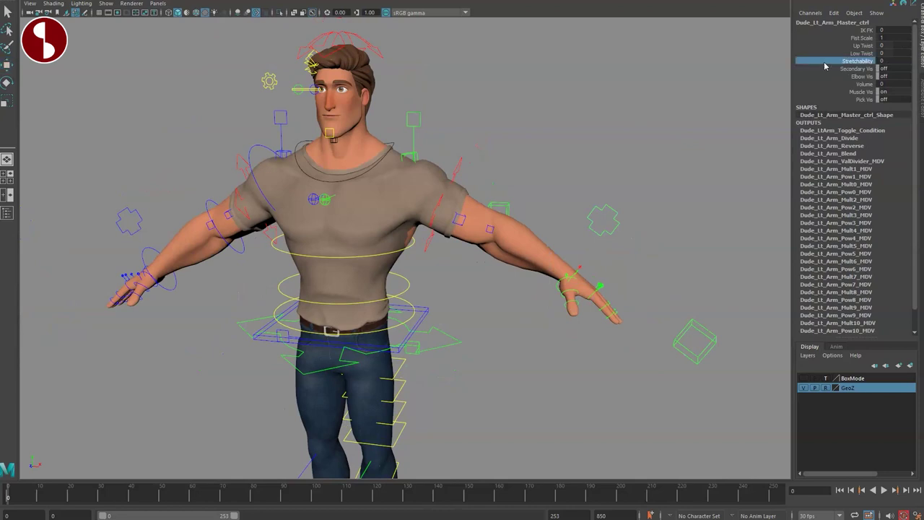
pyautogui.moveTo(682, 75); pyautogui.dragTo(725, 77, button='middle')
pyautogui.hotkey('ctrl', 'z')
pyautogui.hotkey('ctrl', 'z')
pyautogui.hotkey('ctrl', 'z')
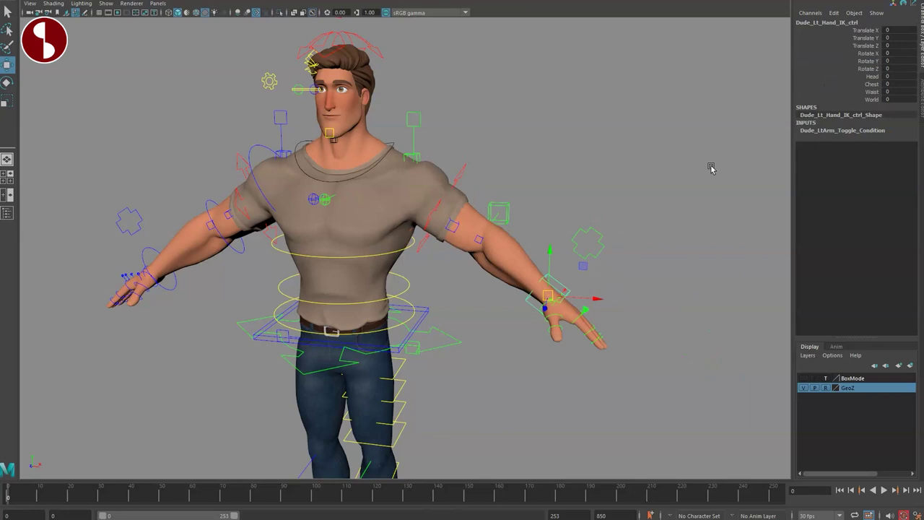
pyautogui.hotkey('ctrl', 'z')
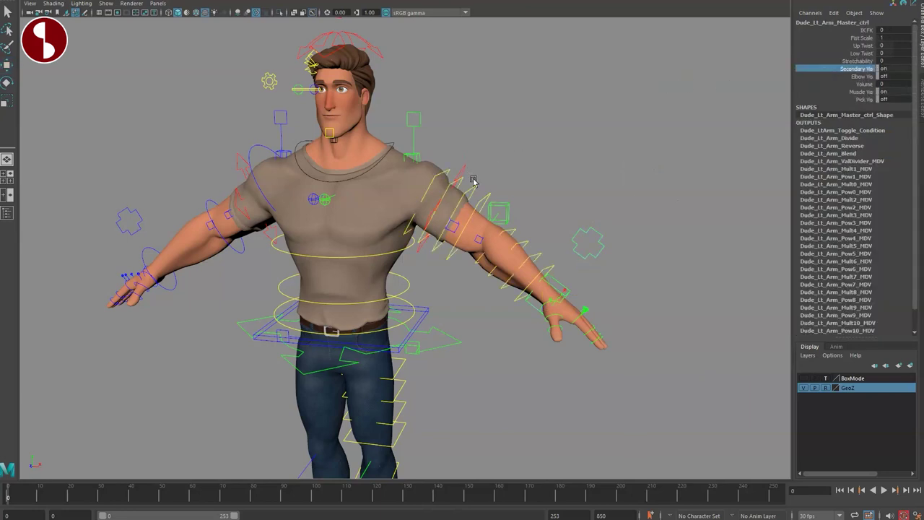
# Try a secondary control on the left upper arm with Secondary Vis on, and undo it
pyautogui.press('w')
pyautogui.click(475, 208)
pyautogui.hotkey('ctrl', 'z')
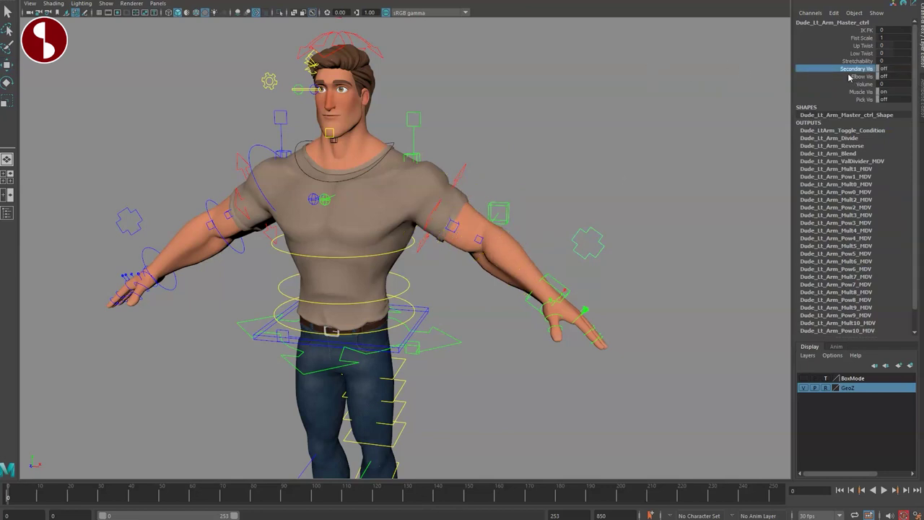
# Try the left arm's elbow control, and undo the changes
pyautogui.keyDown('alt'); pyautogui.moveTo(637, 141); pyautogui.dragTo(544, 255); pyautogui.keyUp('alt')
pyautogui.click(496, 249)
pyautogui.hotkey('ctrl', 'z')
pyautogui.hotkey('ctrl', 'z')
# Turn on Pick Vis on the left arm's master control
pyautogui.keyDown('alt'); pyautogui.moveTo(536, 347); pyautogui.dragTo(679, 296); pyautogui.keyUp('alt')
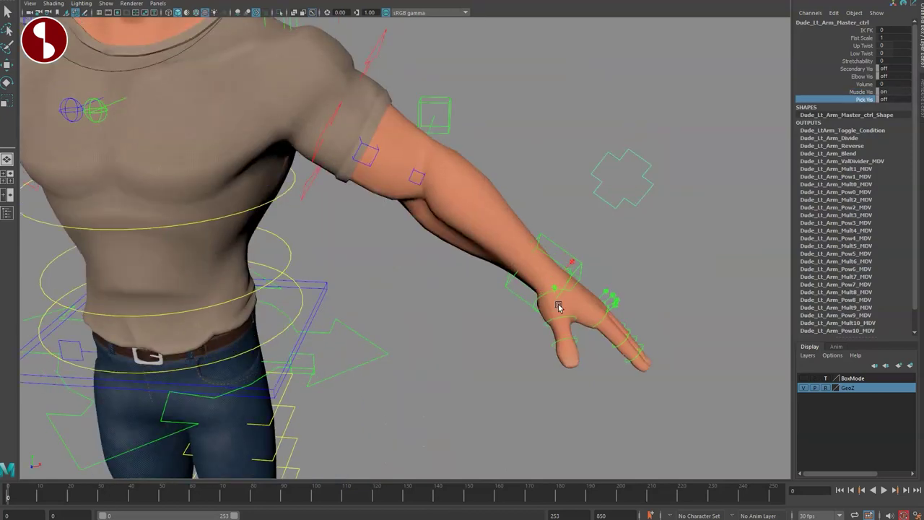
pyautogui.keyDown('alt'); pyautogui.moveTo(556, 305); pyautogui.dragTo(666, 177); pyautogui.keyUp('alt')
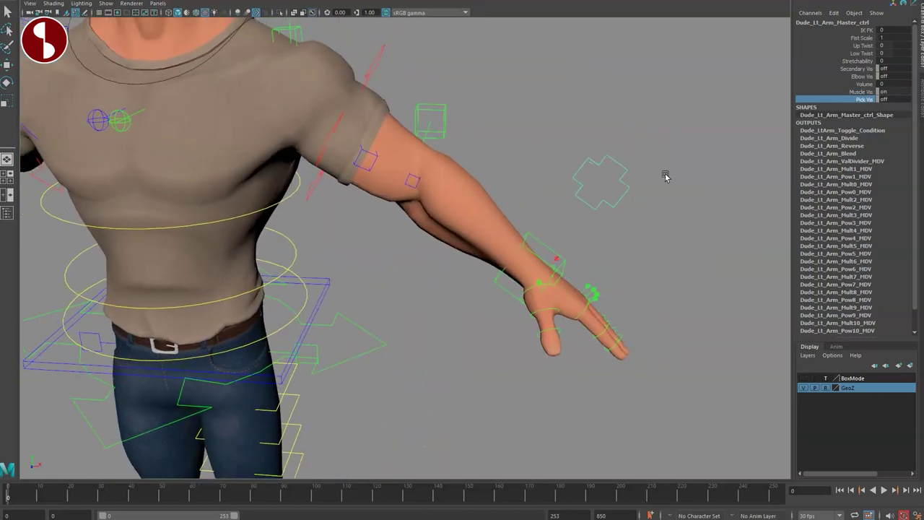
pyautogui.keyDown('alt'); pyautogui.moveTo(662, 310); pyautogui.dragTo(567, 329); pyautogui.keyUp('alt')
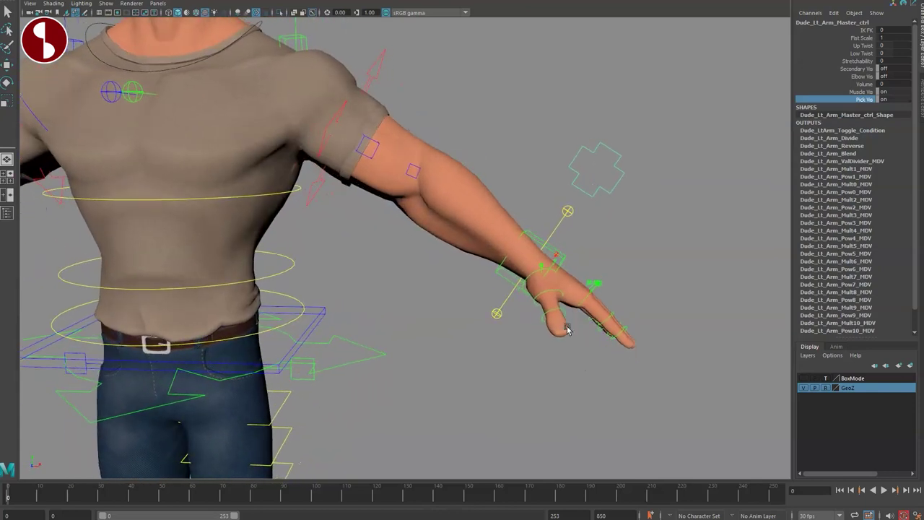
# Try moving the left hand's pick control to about X 34, Y 51, Z 4 and rotating it about 33, -32, -15
pyautogui.click(567, 330)
pyautogui.moveTo(533, 129); pyautogui.dragTo(535, 131)
pyautogui.press('e')
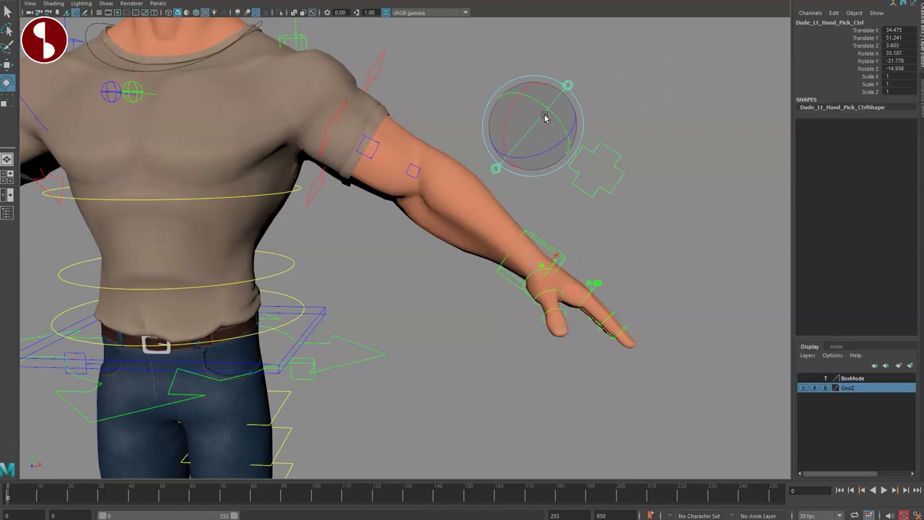
# Try moving the left hand's IK control, and undo that move and the pick control's changes
pyautogui.click(506, 276)
pyautogui.press('w')
pyautogui.moveTo(539, 263); pyautogui.dragTo(557, 265)
pyautogui.hotkey('ctrl', 'z')
pyautogui.scroll(-4, 517, 256)
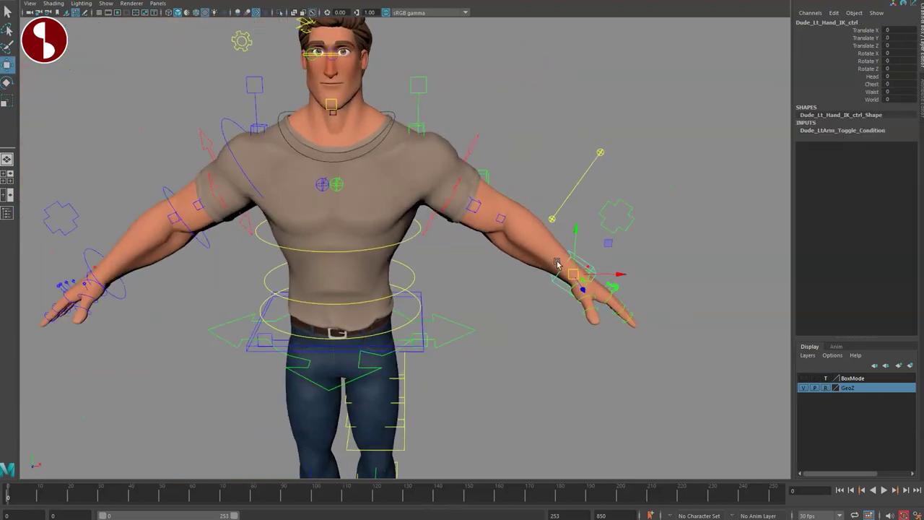
pyautogui.keyDown('alt'); pyautogui.moveTo(557, 264); pyautogui.dragTo(595, 255, button='middle'); pyautogui.keyUp('alt')
pyautogui.hotkey('ctrl', 'z')
pyautogui.hotkey('ctrl', 'z')
pyautogui.hotkey('ctrl', 'z')
pyautogui.keyDown('alt'); pyautogui.moveTo(605, 302); pyautogui.dragTo(565, 304); pyautogui.keyUp('alt')
pyautogui.scroll(4, 538, 325)
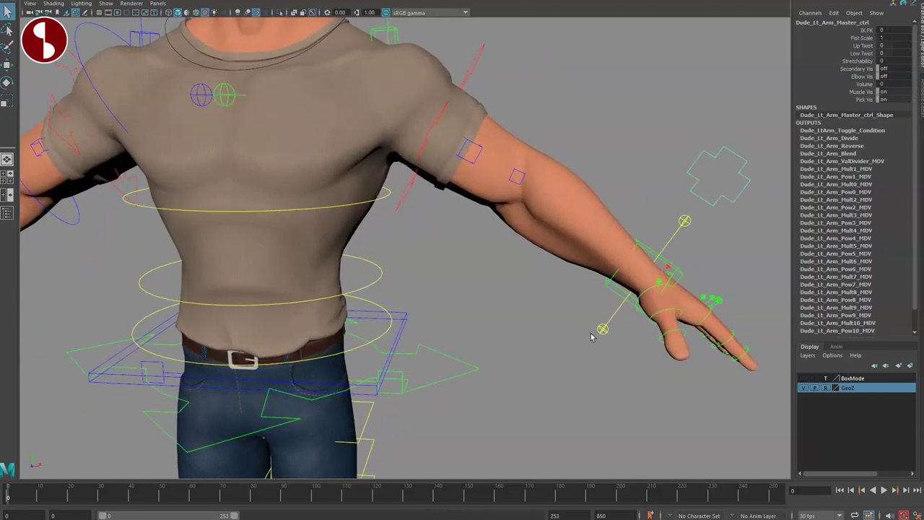
# Try moving the left thumb's master control, and undo the move
pyautogui.moveTo(612, 338); pyautogui.dragTo(616, 338)
pyautogui.moveTo(611, 338)
pyautogui.keyDown('alt'); pyautogui.mouseDown()
pyautogui.moveTo(530, 336)
pyautogui.moveTo(610, 335)
pyautogui.mouseUp(); pyautogui.keyUp('alt')
pyautogui.keyDown('alt'); pyautogui.moveTo(591, 319); pyautogui.dragTo(515, 330, button='middle'); pyautogui.keyUp('alt')
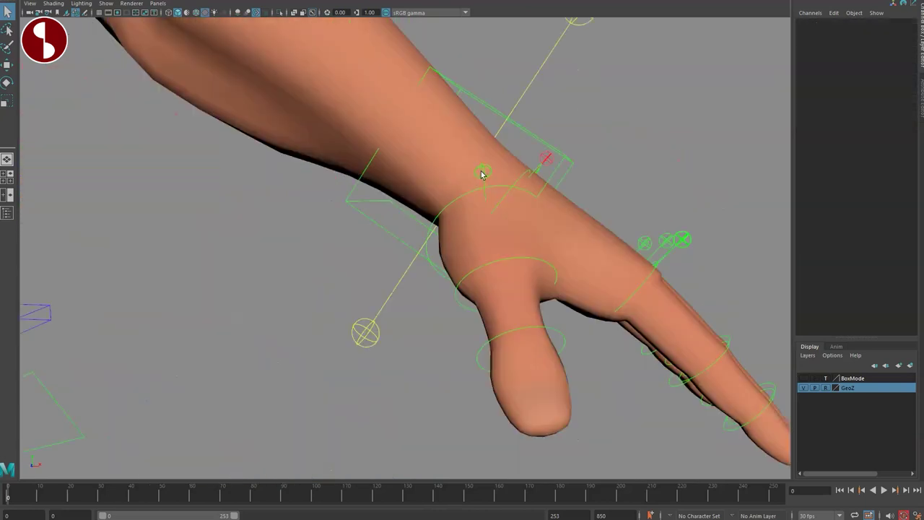
pyautogui.click(483, 174)
pyautogui.moveTo(489, 165)
pyautogui.mouseDown()
pyautogui.moveTo(468, 148)
pyautogui.moveTo(495, 171)
pyautogui.moveTo(485, 156)
pyautogui.mouseUp()
pyautogui.hotkey('ctrl', 'z')
pyautogui.press('r')
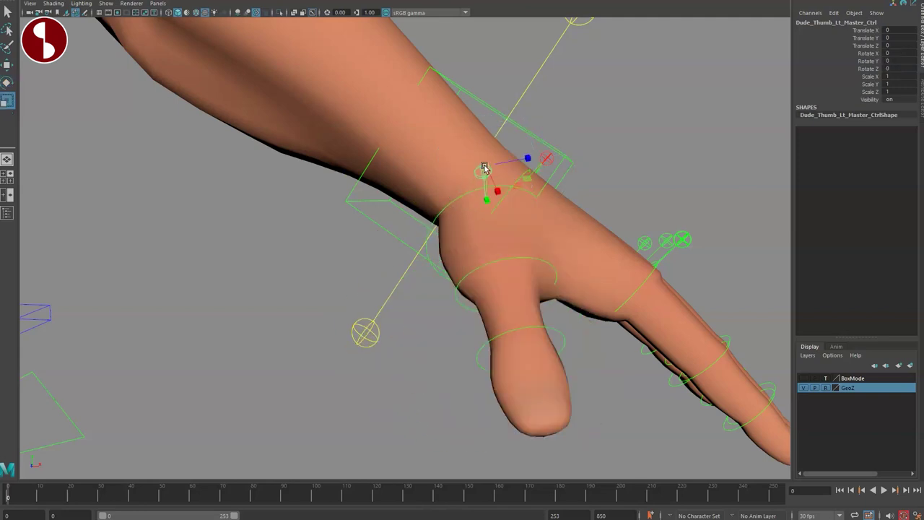
# Rotate the left thumb's second joint control to about 2.3 on Z, and select the third joint control
pyautogui.click(462, 306)
pyautogui.press('e')
pyautogui.moveTo(495, 299); pyautogui.dragTo(518, 298)
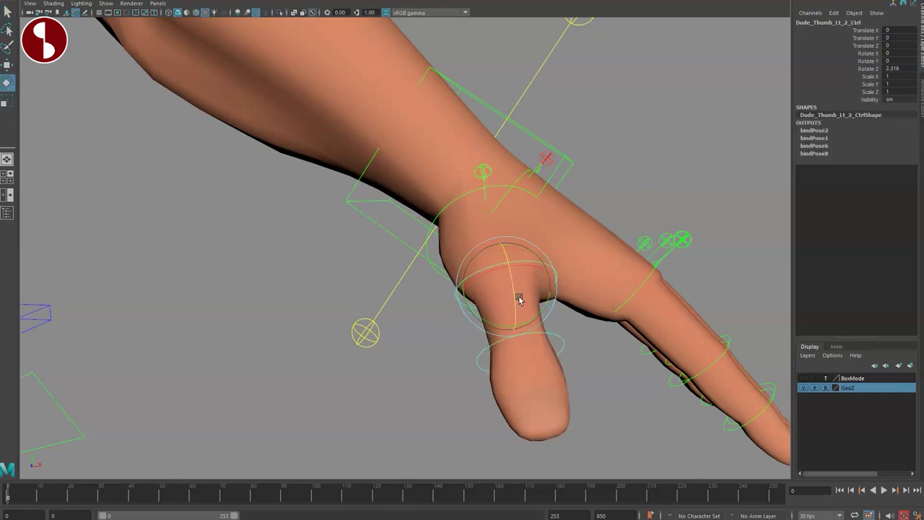
pyautogui.moveTo(485, 359); pyautogui.dragTo(485, 359)
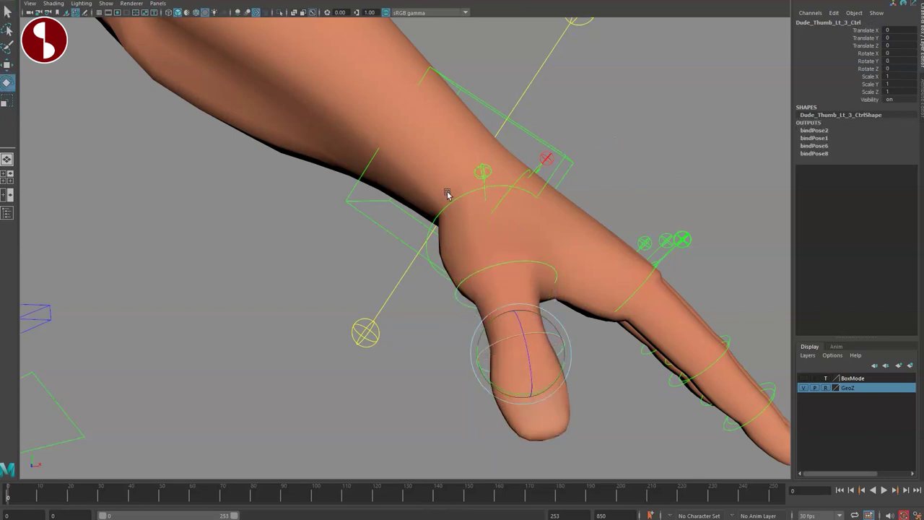
# Turn on textured shading and select the left index finger's fourth joint control
pyautogui.moveTo(622, 325)
pyautogui.keyDown('alt'); pyautogui.mouseDown()
pyautogui.moveTo(609, 215)
pyautogui.moveTo(603, 282)
pyautogui.mouseUp(); pyautogui.keyUp('alt')
pyautogui.press('q')
pyautogui.press('6')
pyautogui.click(605, 338)
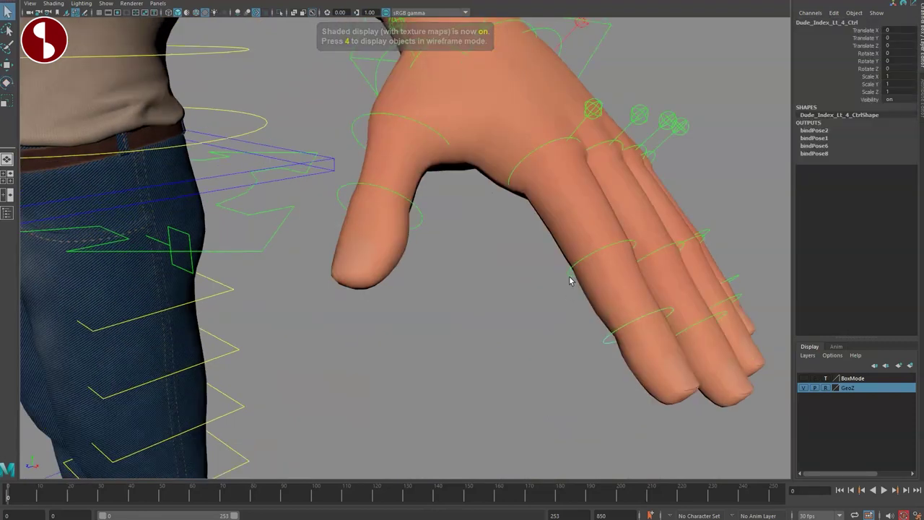
# Try rotating the left index finger's master control, and undo the rotation
pyautogui.moveTo(572, 185); pyautogui.dragTo(586, 128)
pyautogui.click(599, 128)
pyautogui.moveTo(642, 94); pyautogui.dragTo(586, 127)
pyautogui.hotkey('ctrl', 'z')
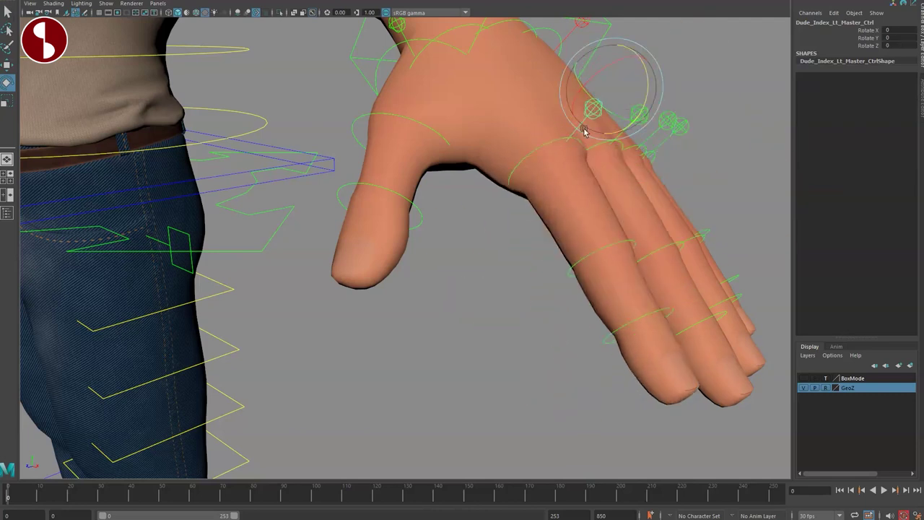
pyautogui.press('q')
# Try rotating the main neck control around the collar, and undo the rotation
pyautogui.keyDown('alt'); pyautogui.moveTo(582, 137); pyautogui.dragTo(427, 256, button='right'); pyautogui.keyUp('alt')
pyautogui.keyDown('alt'); pyautogui.moveTo(426, 256); pyautogui.dragTo(519, 287, button='middle'); pyautogui.keyUp('alt')
pyautogui.keyDown('alt'); pyautogui.moveTo(518, 286); pyautogui.dragTo(460, 278, button='right'); pyautogui.keyUp('alt')
pyautogui.keyDown('alt'); pyautogui.moveTo(460, 276); pyautogui.dragTo(347, 306); pyautogui.keyUp('alt')
pyautogui.keyDown('alt'); pyautogui.moveTo(347, 306); pyautogui.dragTo(531, 355, button='right'); pyautogui.keyUp('alt')
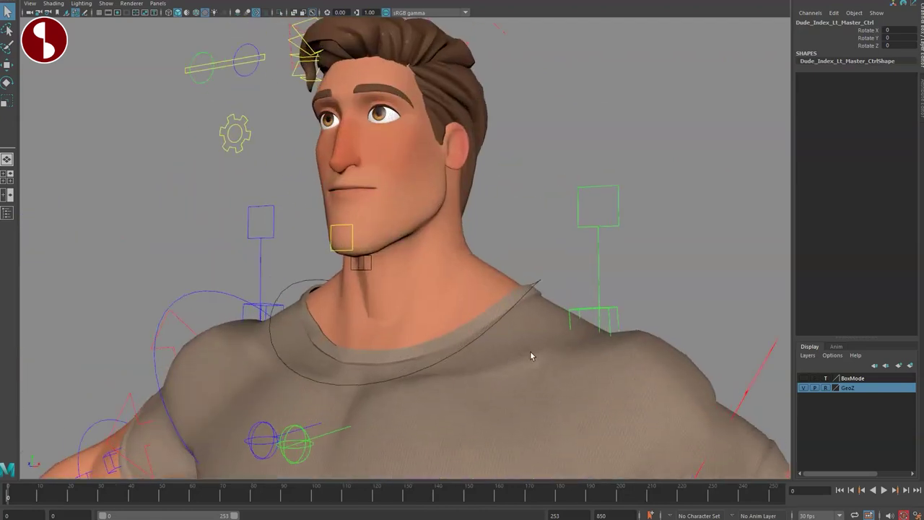
pyautogui.keyDown('alt'); pyautogui.moveTo(530, 354); pyautogui.dragTo(516, 305); pyautogui.keyUp('alt')
pyautogui.keyDown('alt'); pyautogui.moveTo(515, 305); pyautogui.dragTo(608, 245, button='middle'); pyautogui.keyUp('alt')
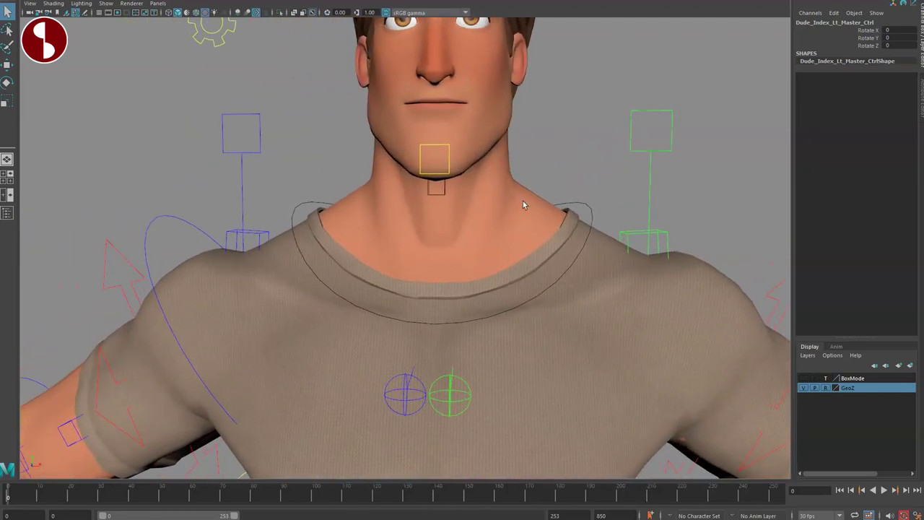
pyautogui.click(584, 213)
pyautogui.press('e')
pyautogui.moveTo(446, 209)
pyautogui.mouseDown()
pyautogui.moveTo(402, 207)
pyautogui.moveTo(503, 213)
pyautogui.moveTo(390, 207)
pyautogui.moveTo(495, 213)
pyautogui.moveTo(449, 210)
pyautogui.mouseUp()
pyautogui.keyDown('alt'); pyautogui.moveTo(439, 256); pyautogui.dragTo(467, 301, button='middle'); pyautogui.keyUp('alt')
pyautogui.scroll(-3, 467, 301)
pyautogui.hotkey('ctrl', 'z')
# Go through the neck control's Stretchability, Volume and Orient Local World attributes, and turn on Neck Ctrls Vis
pyautogui.click(841, 77)
pyautogui.click(848, 84)
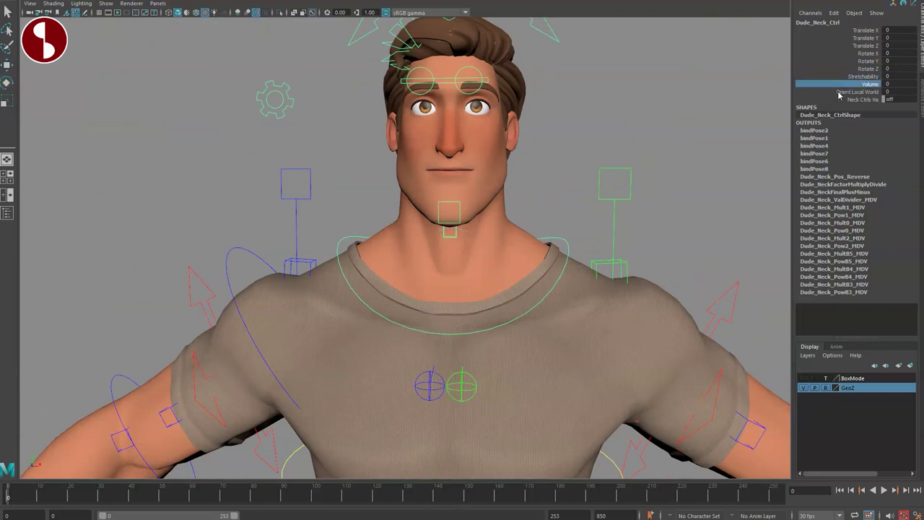
pyautogui.click(858, 92)
pyautogui.click(860, 99)
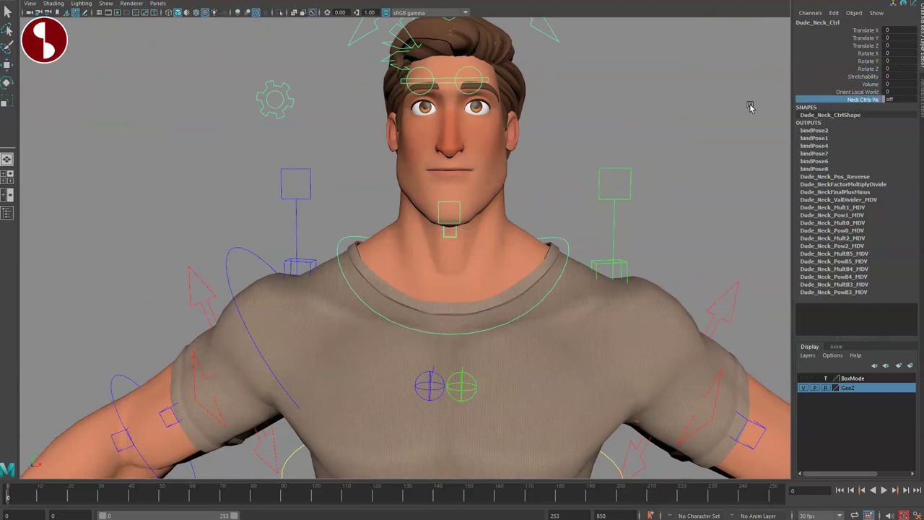
pyautogui.keyDown('alt'); pyautogui.moveTo(475, 289); pyautogui.dragTo(462, 266); pyautogui.keyUp('alt')
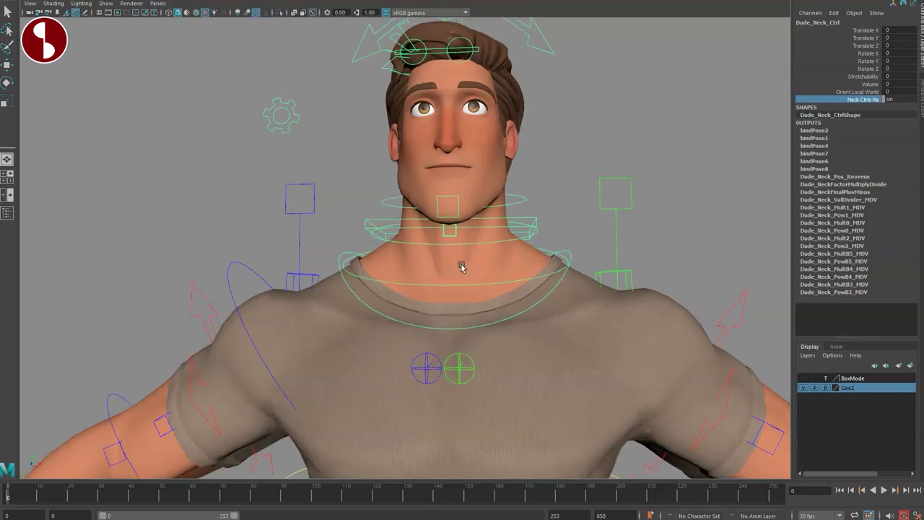
pyautogui.keyDown('alt'); pyautogui.moveTo(462, 267); pyautogui.dragTo(481, 310, button='right'); pyautogui.keyUp('alt')
# Try rotating the first neck FK control slightly and the second to about 9.5 on Z, and undo the rotation
pyautogui.click(294, 209)
pyautogui.click(432, 298)
pyautogui.moveTo(431, 299); pyautogui.dragTo(436, 280)
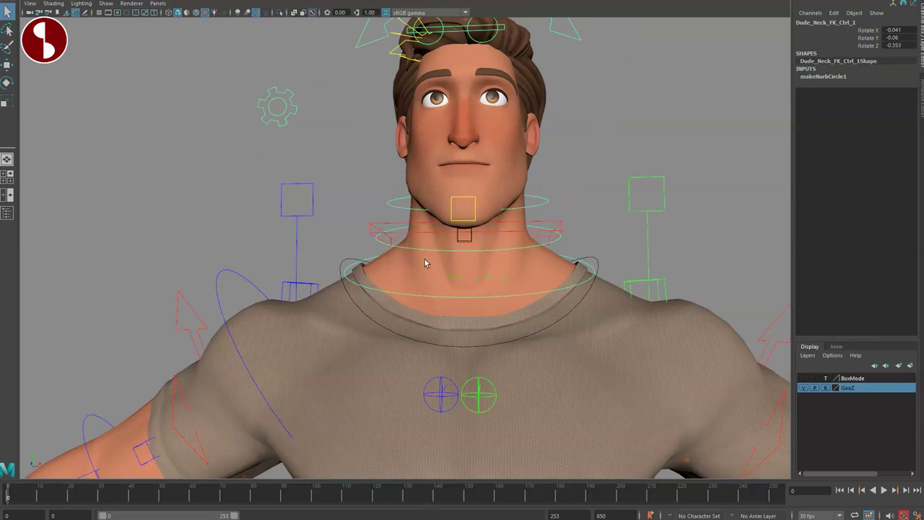
pyautogui.moveTo(452, 195)
pyautogui.mouseDown()
pyautogui.moveTo(470, 192)
pyautogui.moveTo(440, 203)
pyautogui.mouseUp()
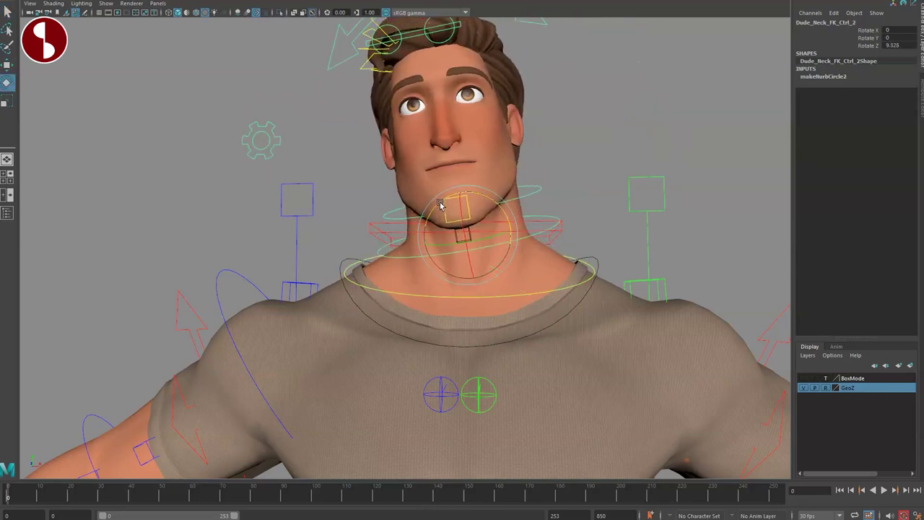
pyautogui.hotkey('ctrl', 'z')
# Try rotating the third neck FK control, and undo the rotation
pyautogui.press('q')
pyautogui.press('e')
pyautogui.moveTo(475, 157)
pyautogui.mouseDown()
pyautogui.moveTo(485, 163)
pyautogui.moveTo(462, 168)
pyautogui.mouseUp()
pyautogui.hotkey('ctrl', 'z')
pyautogui.press('q')
# Try moving the mid-neck control, and undo the move
pyautogui.keyDown('alt'); pyautogui.moveTo(438, 250); pyautogui.dragTo(539, 220); pyautogui.keyUp('alt')
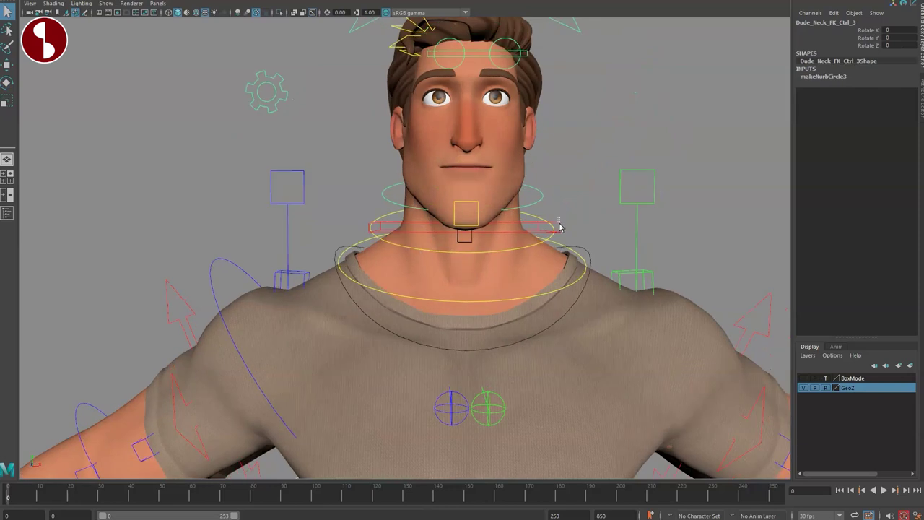
pyautogui.click(560, 224)
pyautogui.keyDown('alt'); pyautogui.moveTo(572, 311); pyautogui.dragTo(590, 353, button='middle'); pyautogui.keyUp('alt')
pyautogui.keyDown('alt'); pyautogui.moveTo(589, 353); pyautogui.dragTo(507, 320, button='right'); pyautogui.keyUp('alt')
pyautogui.press('w')
pyautogui.moveTo(459, 267)
pyautogui.mouseDown()
pyautogui.moveTo(447, 273)
pyautogui.moveTo(457, 260)
pyautogui.moveTo(464, 279)
pyautogui.mouseUp()
pyautogui.hotkey('ctrl', 'z')
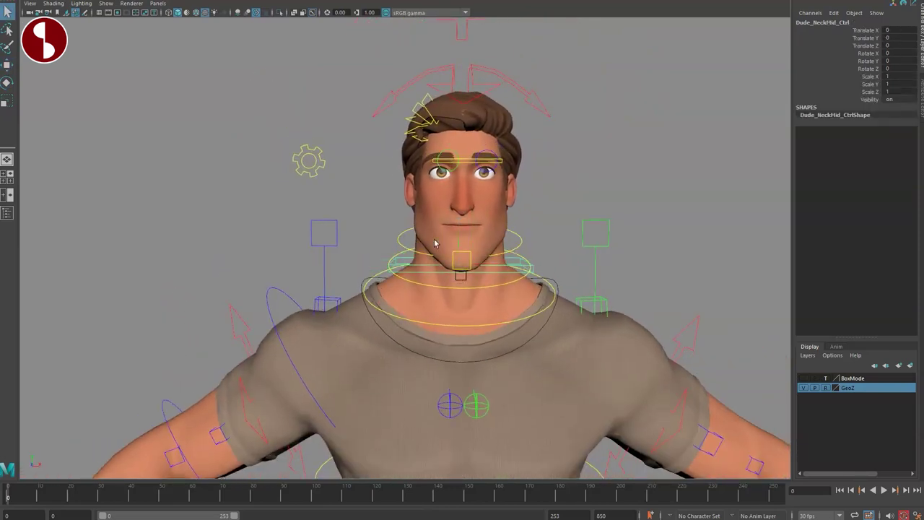
# Try rotating the head control to about -50, 12, 13 and moving it, and undo the changes
pyautogui.click(426, 75)
pyautogui.keyDown('alt'); pyautogui.moveTo(428, 80); pyautogui.dragTo(433, 133, button='middle'); pyautogui.keyUp('alt')
pyautogui.keyDown('alt'); pyautogui.moveTo(434, 134); pyautogui.dragTo(408, 130, button='right'); pyautogui.keyUp('alt')
pyautogui.press('e')
pyautogui.moveTo(468, 263); pyautogui.dragTo(474, 219)
pyautogui.keyDown('alt'); pyautogui.moveTo(470, 274); pyautogui.dragTo(554, 272); pyautogui.keyUp('alt')
pyautogui.press('w')
pyautogui.moveTo(385, 278); pyautogui.dragTo(432, 265)
pyautogui.hotkey('ctrl', 'z')
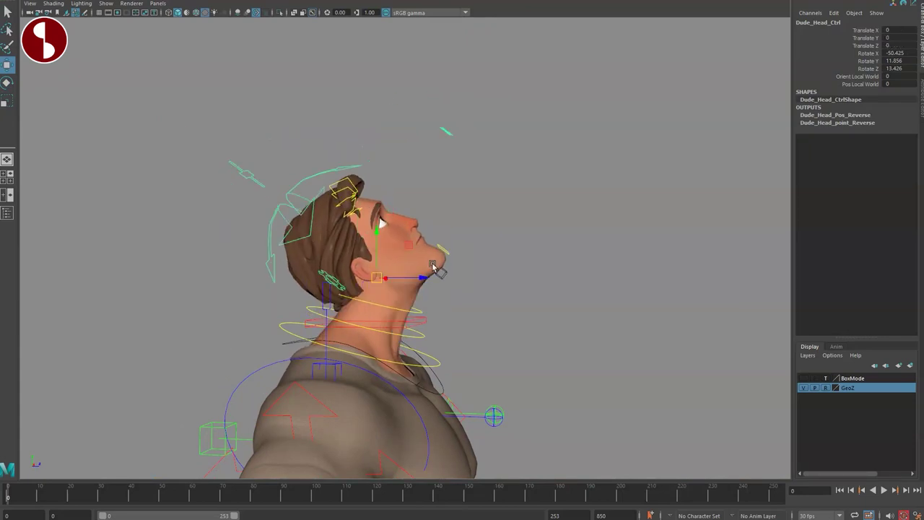
pyautogui.hotkey('ctrl', 'z')
pyautogui.hotkey('ctrl', 'z')
# Try the control above the head and the small control below the chin, and undo the changes
pyautogui.keyDown('alt'); pyautogui.moveTo(513, 284); pyautogui.dragTo(383, 242); pyautogui.keyUp('alt')
pyautogui.press('q')
pyautogui.moveTo(410, 73); pyautogui.dragTo(433, 123)
pyautogui.hotkey('ctrl', 'z')
pyautogui.keyDown('alt'); pyautogui.moveTo(432, 219); pyautogui.dragTo(437, 180, button='middle'); pyautogui.keyUp('alt')
pyautogui.keyDown('alt'); pyautogui.moveTo(435, 210); pyautogui.dragTo(432, 192); pyautogui.keyUp('alt')
pyautogui.keyDown('alt'); pyautogui.moveTo(431, 191); pyautogui.dragTo(520, 279, button='right'); pyautogui.keyUp('alt')
pyautogui.keyDown('alt'); pyautogui.moveTo(520, 281); pyautogui.dragTo(431, 299); pyautogui.keyUp('alt')
pyautogui.click(462, 301)
pyautogui.hotkey('ctrl', 'z')
# Try rotating the jaw control to about 15 on X, check its Lips Collision attribute, and undo the rotation
pyautogui.press('q')
pyautogui.click(454, 266)
pyautogui.press('e')
pyautogui.moveTo(470, 200); pyautogui.dragTo(517, 249)
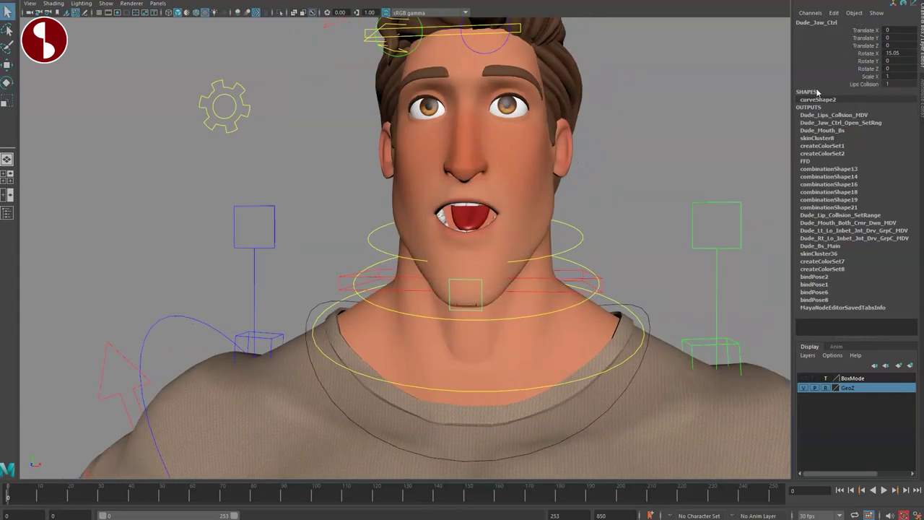
pyautogui.click(837, 84)
pyautogui.hotkey('ctrl', 'z')
# Rotate the jaw control to about -8.4 on X and set its Lips Collision to 0
pyautogui.press('e')
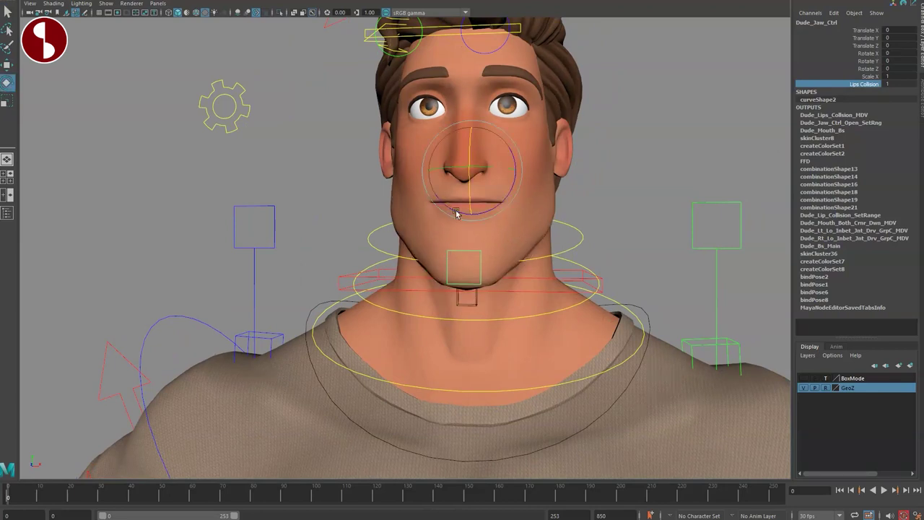
pyautogui.moveTo(470, 197); pyautogui.dragTo(469, 191)
pyautogui.keyDown('alt'); pyautogui.moveTo(523, 250); pyautogui.dragTo(556, 325); pyautogui.keyUp('alt')
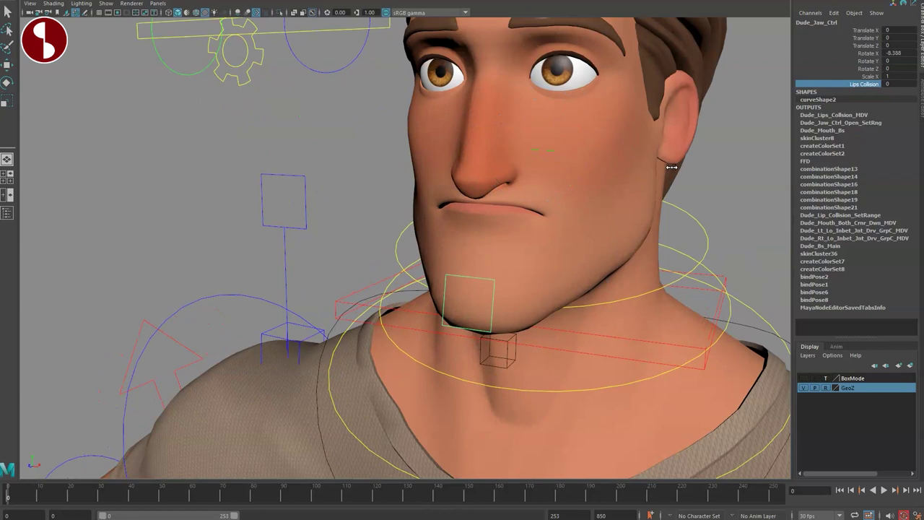
# Set the jaw control's Lips Collision to 1 and rotate the jaw to about 7.8 on X
pyautogui.press('e')
pyautogui.moveTo(522, 154); pyautogui.dragTo(578, 169)
pyautogui.press('q')
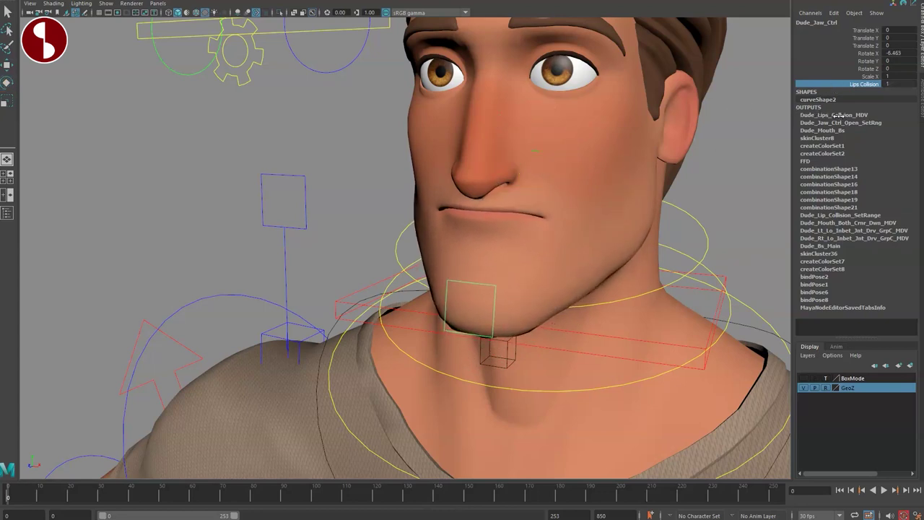
pyautogui.press('e')
pyautogui.moveTo(518, 164); pyautogui.dragTo(533, 177)
# Select the gear-shaped face visibility control and turn on Brows Secondaries Vis
pyautogui.keyDown('alt'); pyautogui.moveTo(427, 204); pyautogui.dragTo(409, 273, button='right'); pyautogui.keyUp('alt')
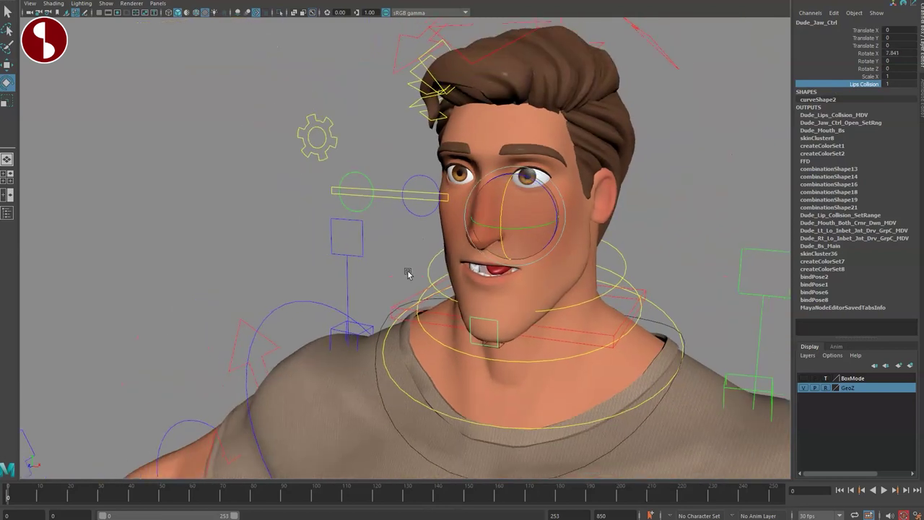
pyautogui.keyDown('alt'); pyautogui.moveTo(408, 272); pyautogui.dragTo(470, 269); pyautogui.keyUp('alt')
pyautogui.click(260, 147)
pyautogui.keyDown('alt'); pyautogui.moveTo(485, 265); pyautogui.dragTo(444, 278, button='right'); pyautogui.keyUp('alt')
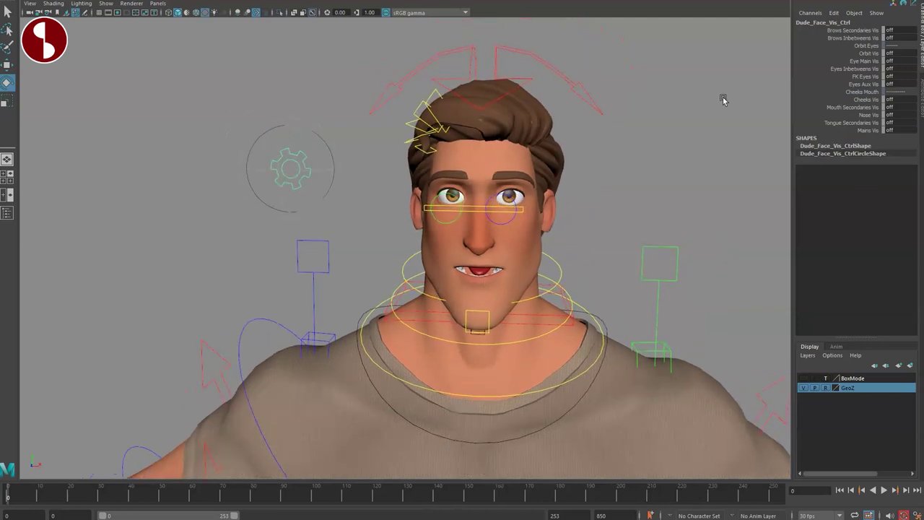
pyautogui.click(828, 31)
pyautogui.moveTo(659, 153); pyautogui.dragTo(729, 157, button='middle')
pyautogui.keyDown('alt'); pyautogui.moveTo(587, 156); pyautogui.dragTo(696, 204, button='right'); pyautogui.keyUp('alt')
# Try moving the secondary brow controls, and undo the changes
pyautogui.click(515, 167)
pyautogui.press('w')
pyautogui.hotkey('ctrl', 'z')
pyautogui.click(451, 178)
pyautogui.hotkey('ctrl', 'z')
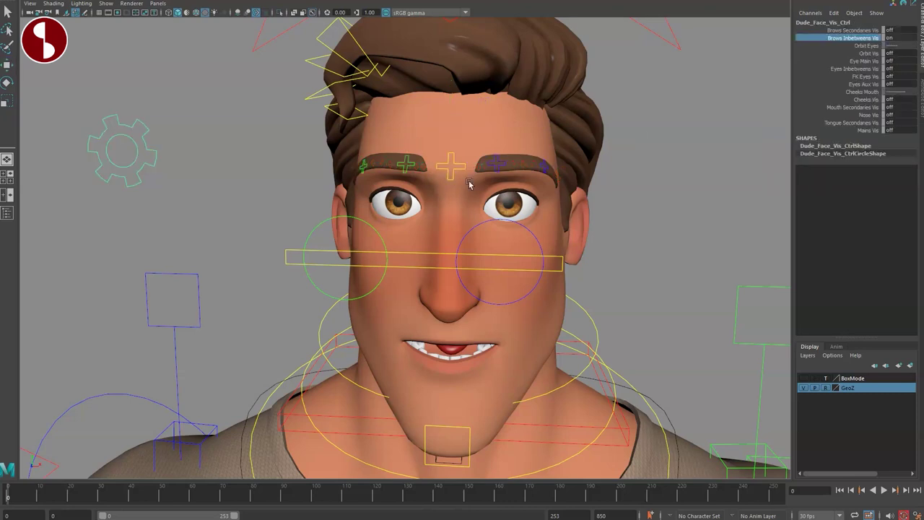
# Try the middle brow control and raise the left brow's inner in-between control, and undo the changes
pyautogui.click(452, 173)
pyautogui.press('w')
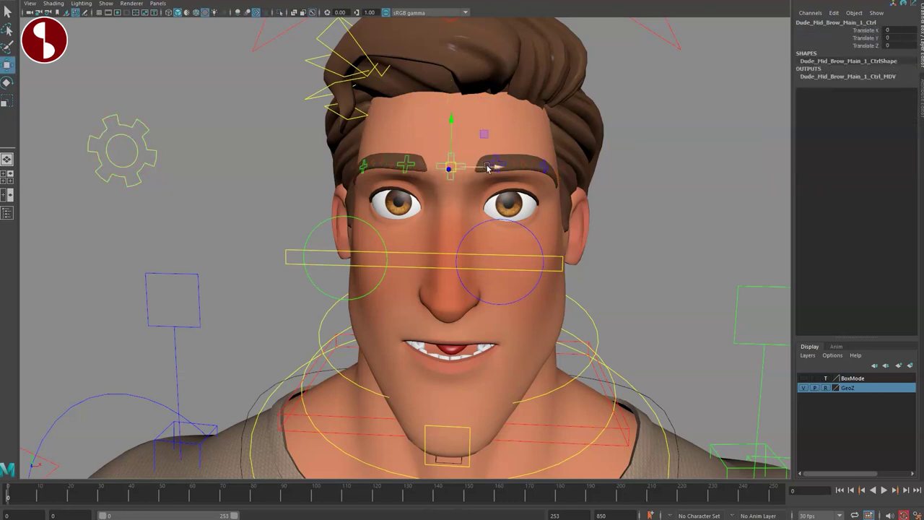
pyautogui.moveTo(496, 155); pyautogui.dragTo(495, 138)
pyautogui.press('q')
pyautogui.click(547, 172)
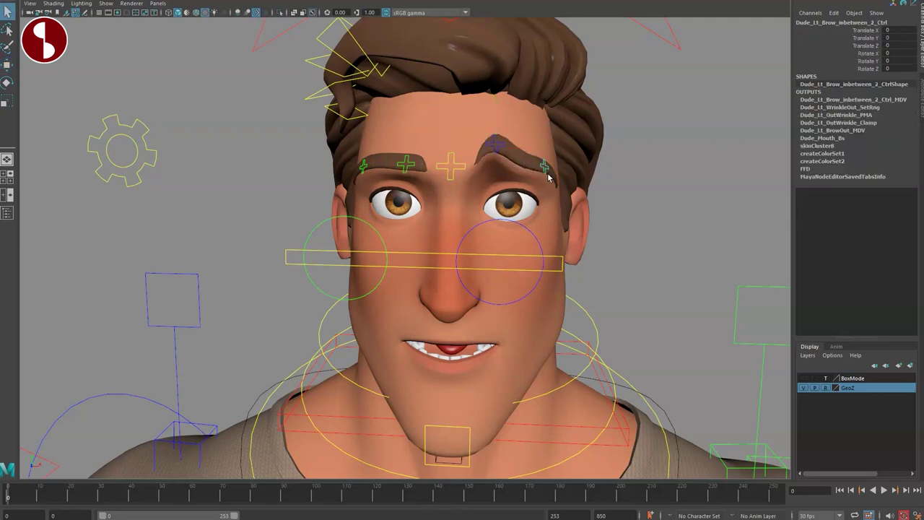
pyautogui.hotkey('ctrl', 'z')
# Try moving the left eye's sixth orbit control to about X 1.03, Y 0.6, and undo the move
pyautogui.click(663, 192)
pyautogui.click(540, 194)
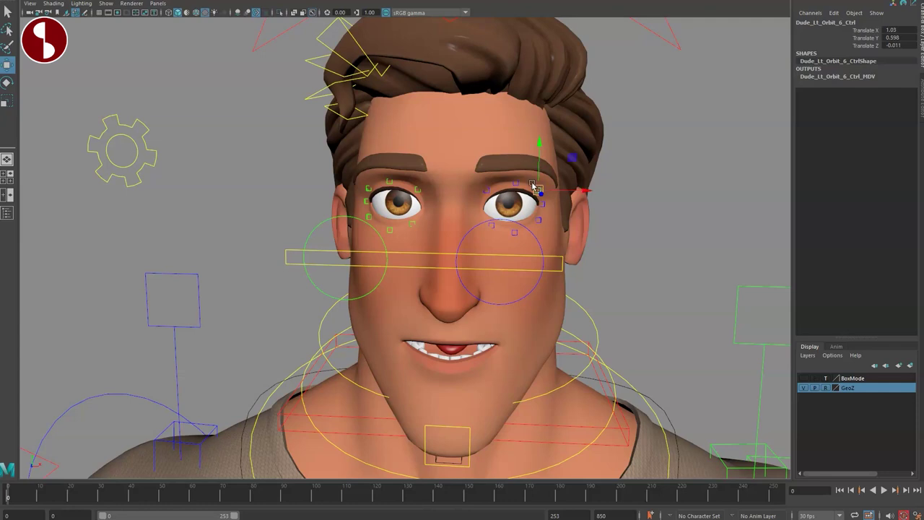
pyautogui.hotkey('ctrl', 'z')
pyautogui.hotkey('ctrl', 'z')
# Switch the displayed face controls from Orbit through Eye Main and Eyes Inbetweens to FK Eyes
pyautogui.click(850, 54)
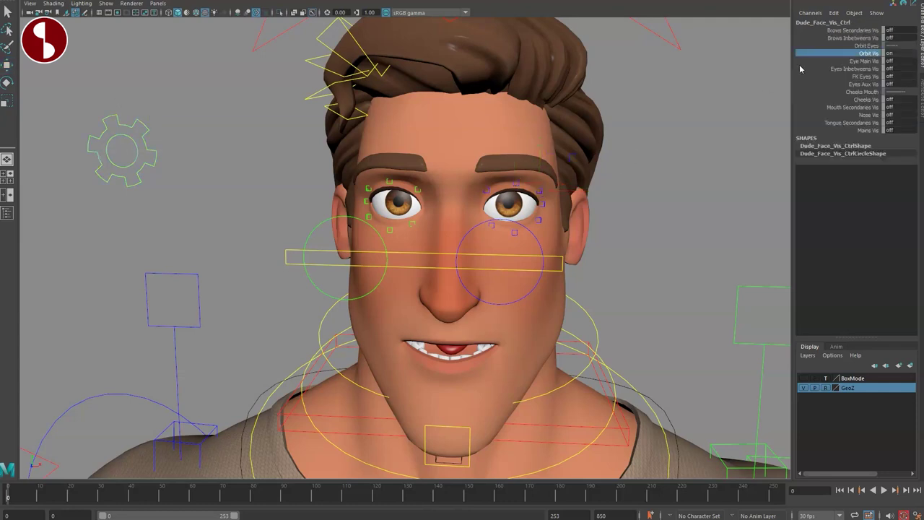
pyautogui.click(844, 62)
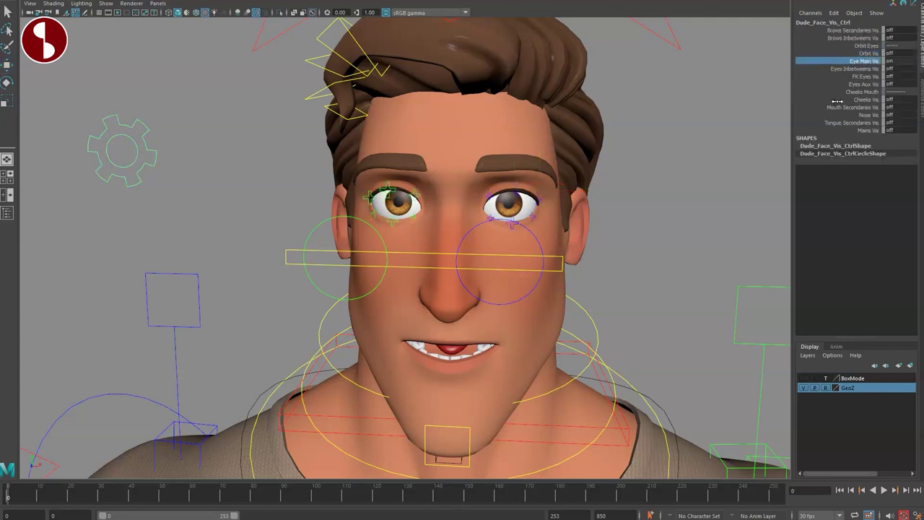
pyautogui.click(830, 69)
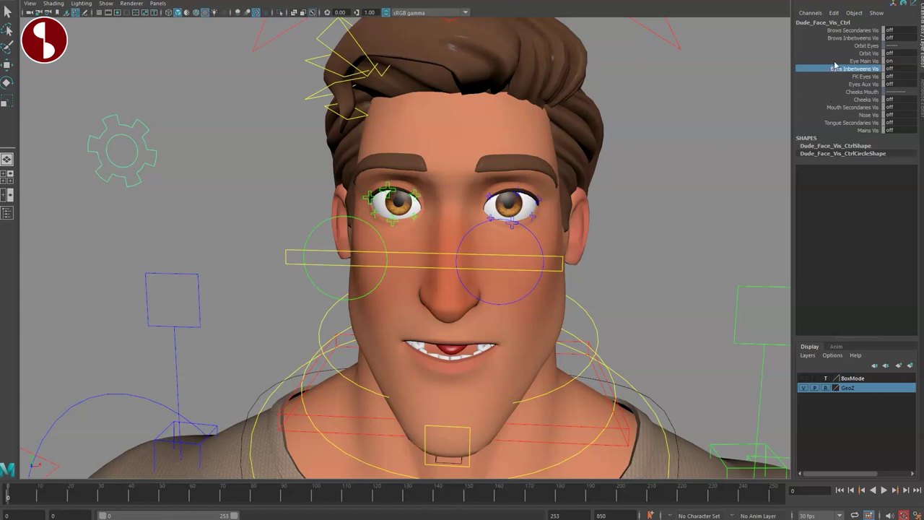
pyautogui.click(855, 60)
pyautogui.moveTo(723, 66); pyautogui.dragTo(681, 66, button='middle')
pyautogui.click(843, 69)
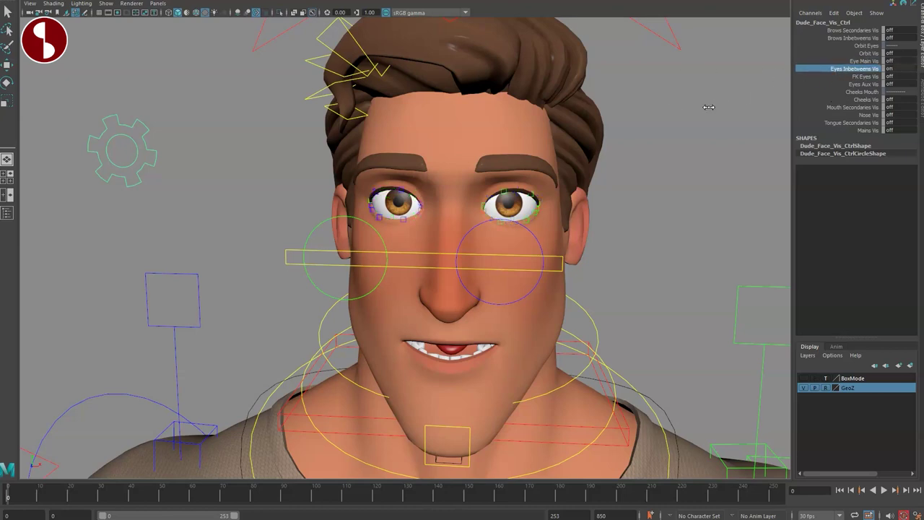
pyautogui.click(827, 77)
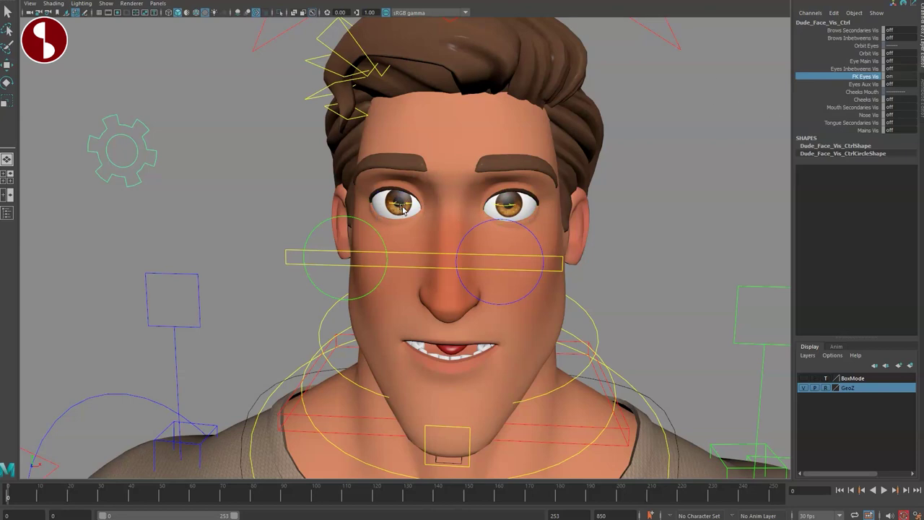
# Try rotating the right eye's FK control, and undo the rotation
pyautogui.click(403, 208)
pyautogui.press('e')
pyautogui.moveTo(405, 209); pyautogui.dragTo(406, 214)
pyautogui.hotkey('ctrl', 'z')
pyautogui.press('q')
# Try moving the right eye's circular aim control, and undo the move
pyautogui.moveTo(313, 233); pyautogui.dragTo(612, 163)
pyautogui.press('w')
pyautogui.hotkey('ctrl', 'z')
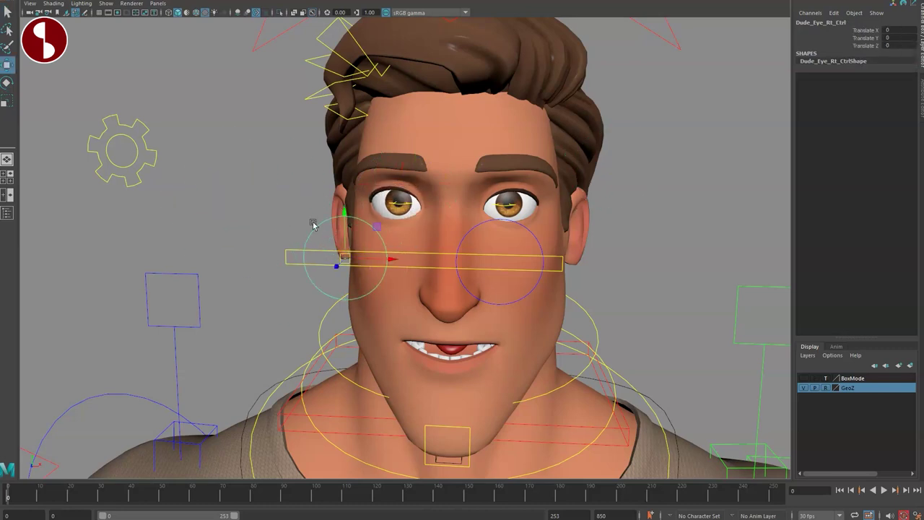
# Try moving the eye master control to about -0.4, -1, 0.2, check its Local World attribute, and undo the changes
pyautogui.click(292, 269)
pyautogui.moveTo(418, 260)
pyautogui.mouseDown()
pyautogui.moveTo(206, 250)
pyautogui.moveTo(638, 275)
pyautogui.moveTo(429, 263)
pyautogui.moveTo(416, 273)
pyautogui.mouseUp()
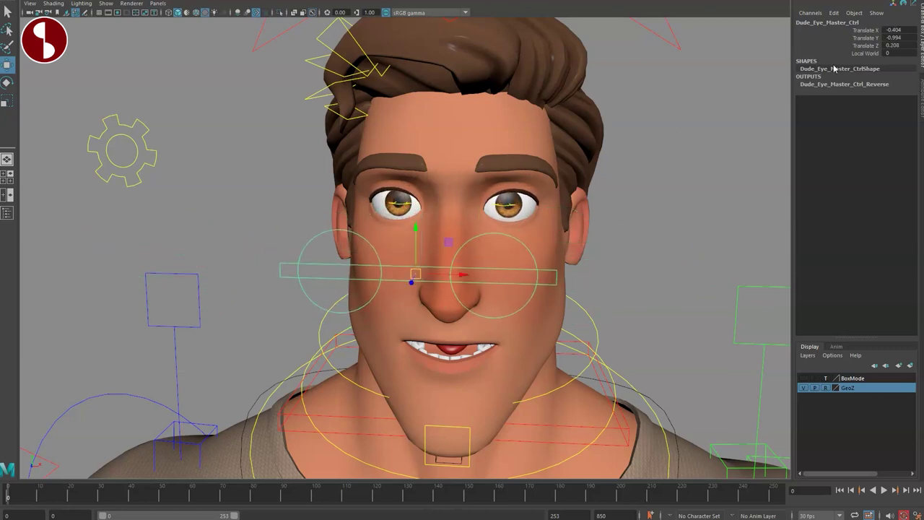
pyautogui.click(858, 54)
pyautogui.hotkey('ctrl', 'z')
pyautogui.hotkey('ctrl', 'z')
pyautogui.hotkey('ctrl', 'z')
pyautogui.hotkey('ctrl', 'z')
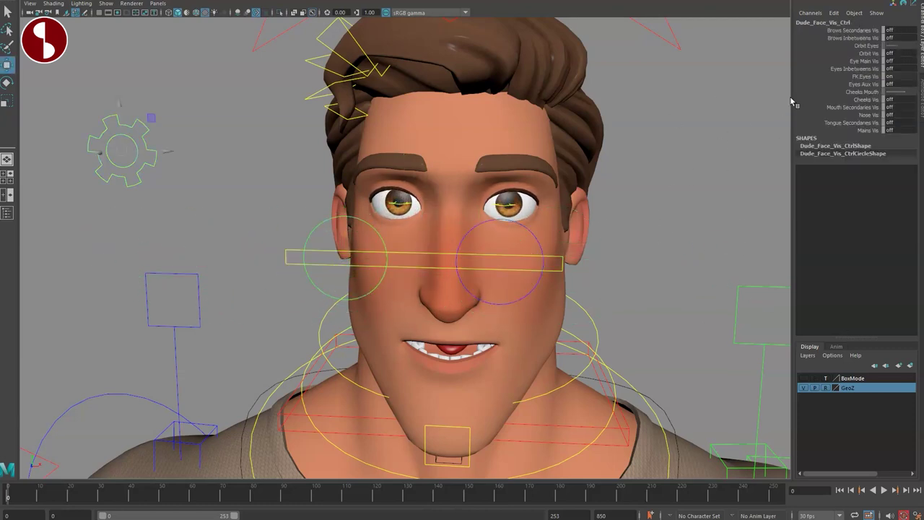
# Turn off FK Eyes Vis and turn on Eyes Aux Vis on the face visibility control
pyautogui.click(845, 77)
pyautogui.moveTo(845, 78); pyautogui.dragTo(658, 82, button='middle')
pyautogui.click(858, 85)
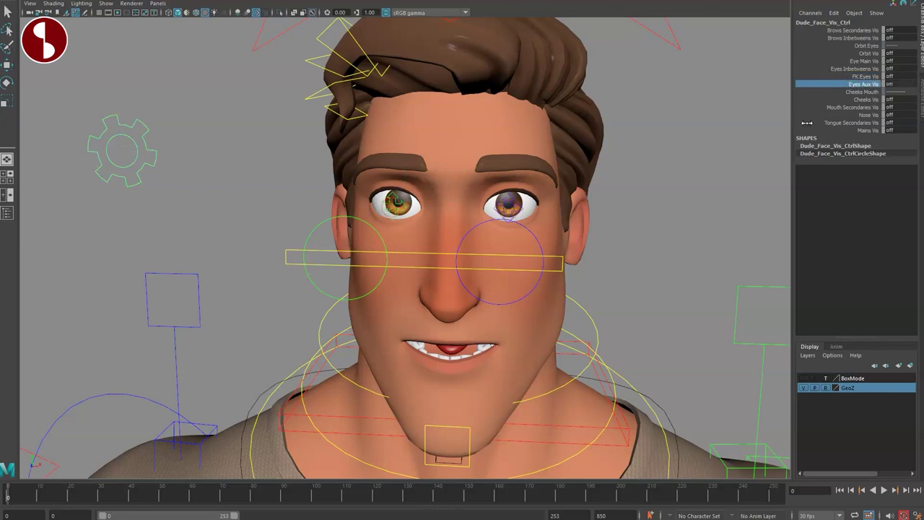
# Try moving the left eye's master control, and undo the move
pyautogui.keyDown('alt'); pyautogui.moveTo(669, 201); pyautogui.dragTo(551, 241); pyautogui.keyUp('alt')
pyautogui.keyDown('alt'); pyautogui.moveTo(551, 241); pyautogui.dragTo(671, 256, button='right'); pyautogui.keyUp('alt')
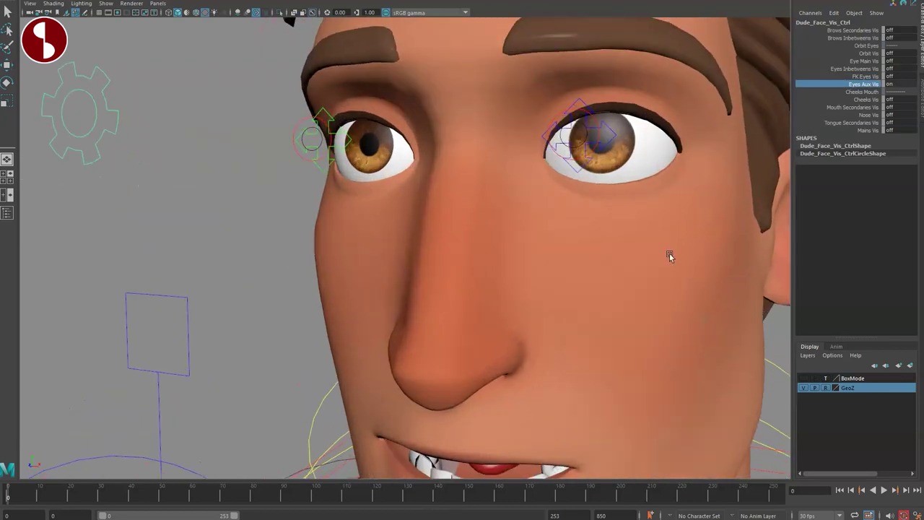
pyautogui.keyDown('alt'); pyautogui.moveTo(671, 256); pyautogui.dragTo(611, 257, button='middle'); pyautogui.keyUp('alt')
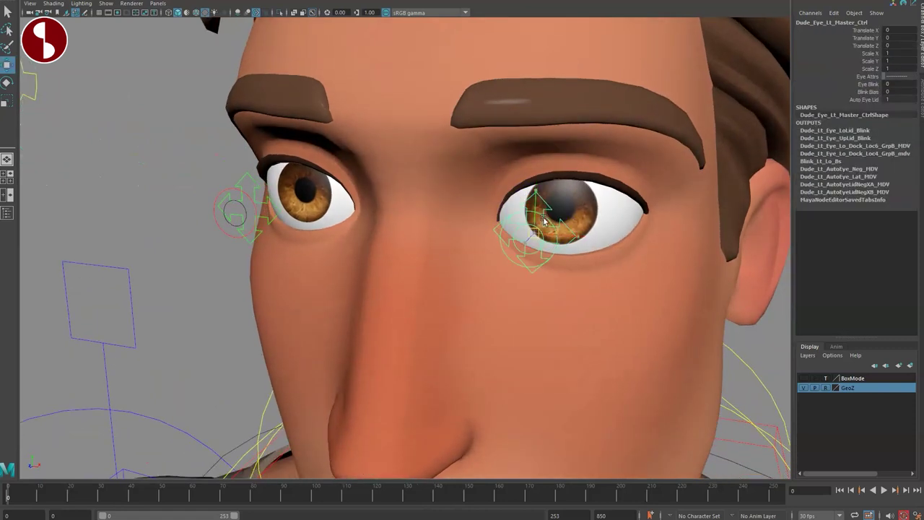
pyautogui.moveTo(543, 221); pyautogui.dragTo(514, 242)
pyautogui.hotkey('ctrl', 'z')
# Try scaling the inner and outer circular controls of the left eye, and undo the changes
pyautogui.click(518, 236)
pyautogui.press('r')
pyautogui.hotkey('ctrl', 'z')
pyautogui.press('q')
pyautogui.click(504, 228)
pyautogui.press('r')
pyautogui.hotkey('ctrl', 'z')
pyautogui.hotkey('ctrl', 'z')
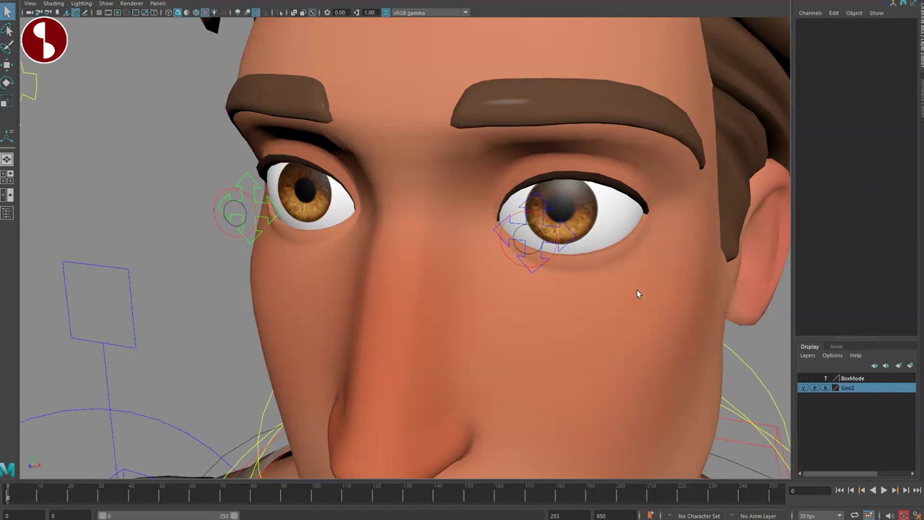
# Try changing the Iris Scale attribute on the left eye's iris control, and restore the iris
pyautogui.click(867, 46)
pyautogui.moveTo(724, 78); pyautogui.dragTo(704, 99, button='middle')
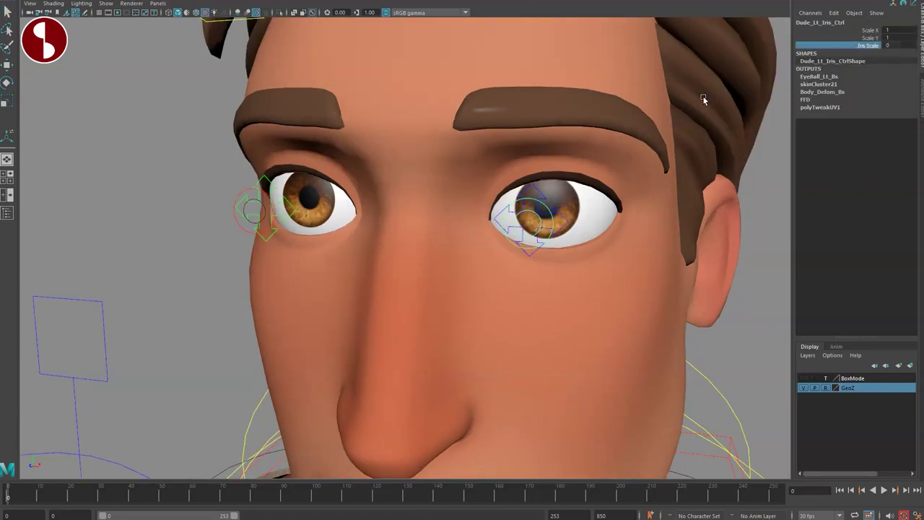
pyautogui.click(539, 220)
pyautogui.click(537, 190)
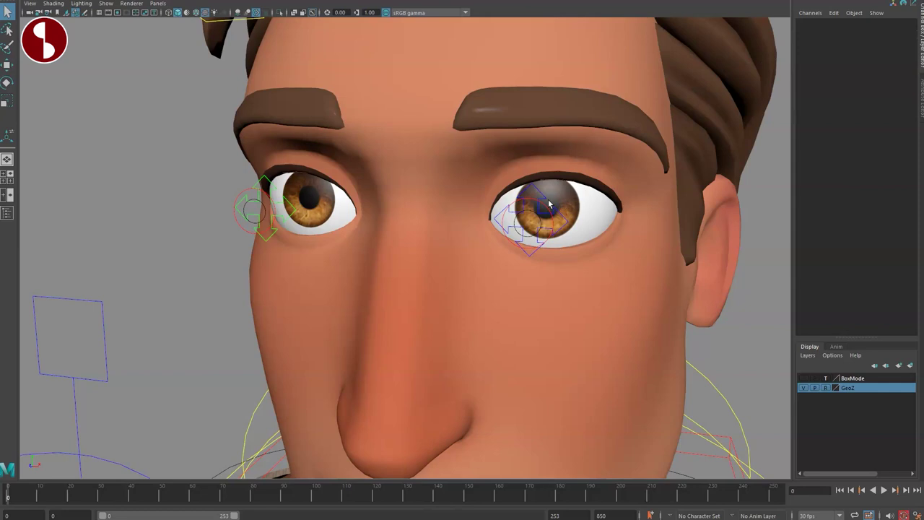
# Try adjusting Eye Blink and Blink Bias on the left eye master control, undo the changes, and check Auto Eye Lid
pyautogui.click(543, 191)
pyautogui.keyDown('alt'); pyautogui.moveTo(587, 212); pyautogui.dragTo(561, 216, button='right'); pyautogui.keyUp('alt')
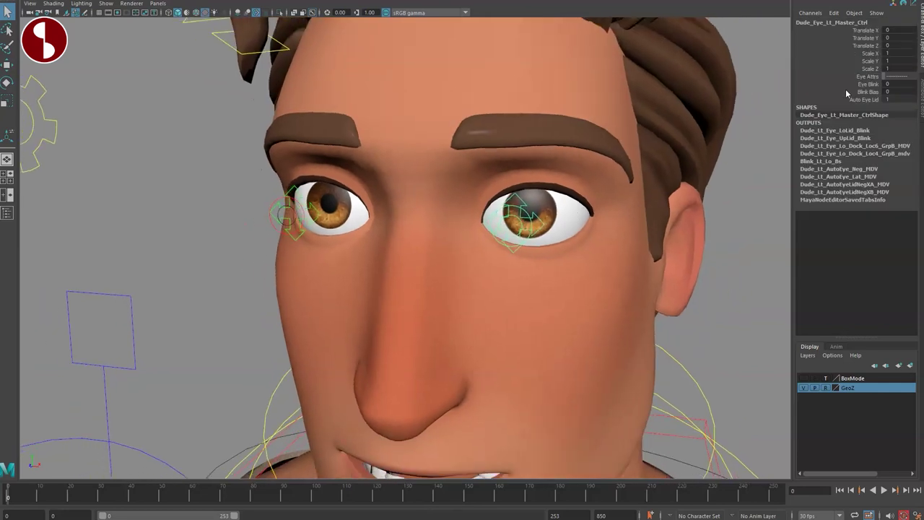
pyautogui.moveTo(725, 123); pyautogui.dragTo(746, 124, button='middle')
pyautogui.hotkey('ctrl', 'z')
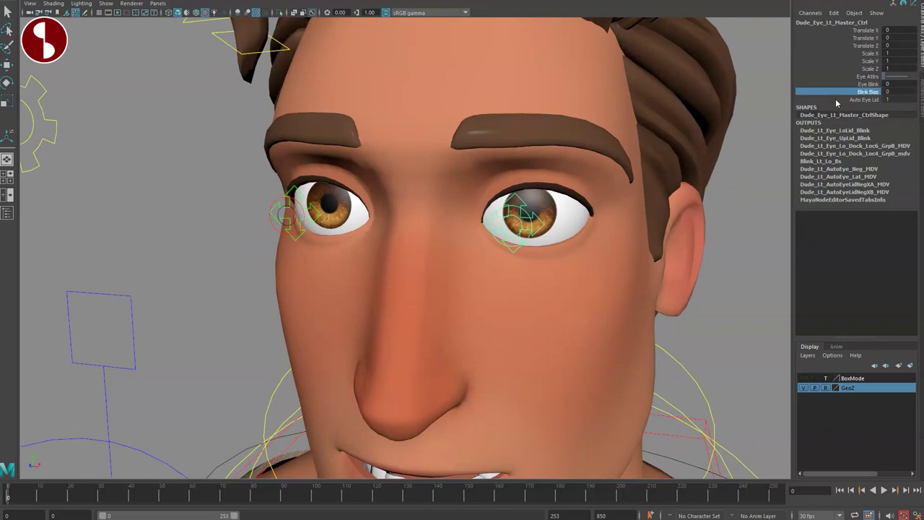
pyautogui.click(836, 100)
# Turn off Eyes Aux Vis, turn on Cheeks Vis, and try moving the left lower cheek control, undoing the move
pyautogui.click(849, 88)
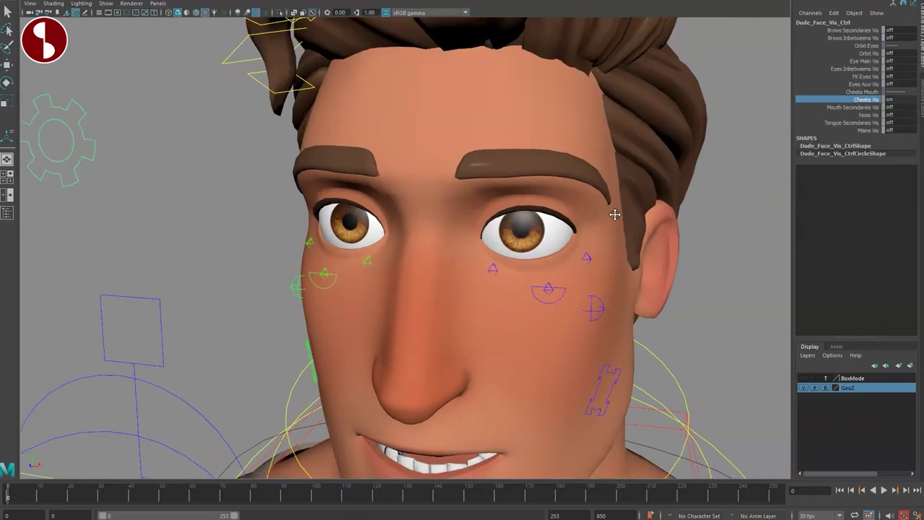
pyautogui.keyDown('alt'); pyautogui.moveTo(615, 207); pyautogui.dragTo(640, 301); pyautogui.keyUp('alt')
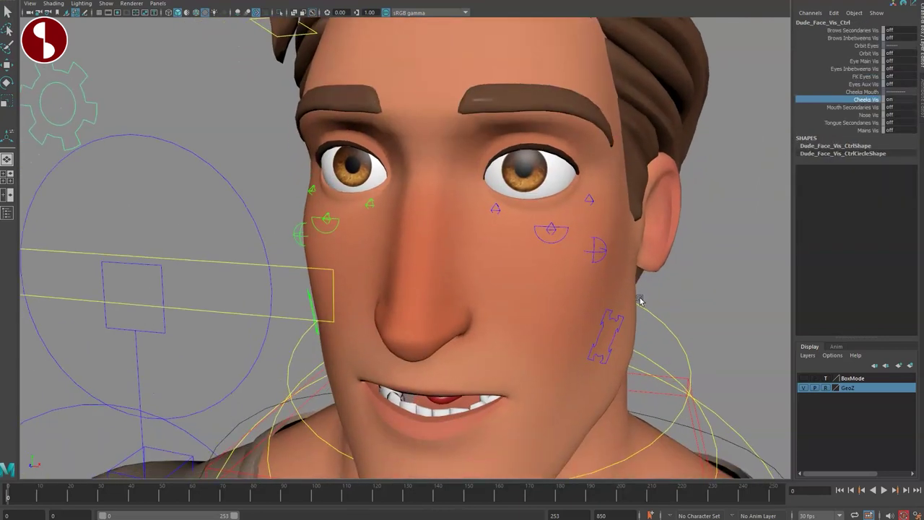
pyautogui.click(603, 330)
pyautogui.press('w')
pyautogui.moveTo(602, 343); pyautogui.dragTo(643, 345)
pyautogui.hotkey('ctrl', 'z')
pyautogui.click(593, 254)
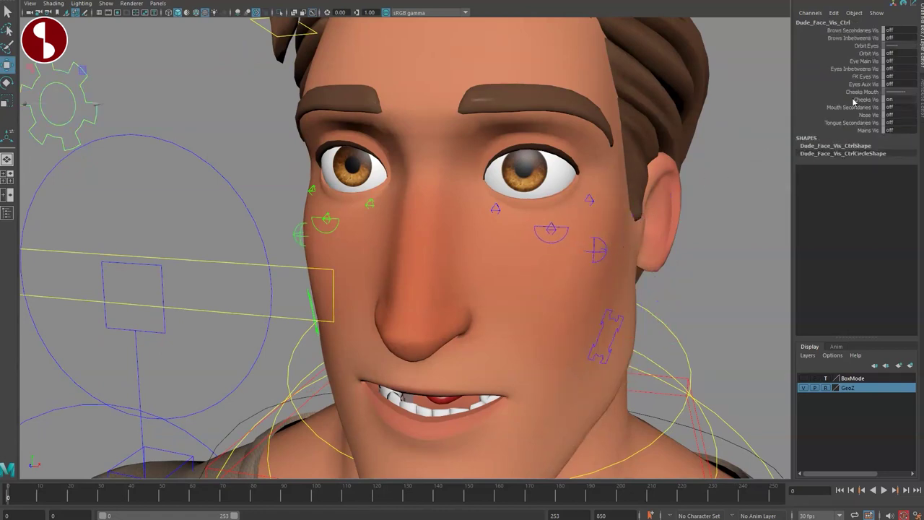
# Turn off Cheeks Vis, turn on Mouth Secondaries Vis, and examine the small controls around the lips
pyautogui.click(854, 100)
pyautogui.moveTo(779, 108); pyautogui.dragTo(668, 103, button='middle')
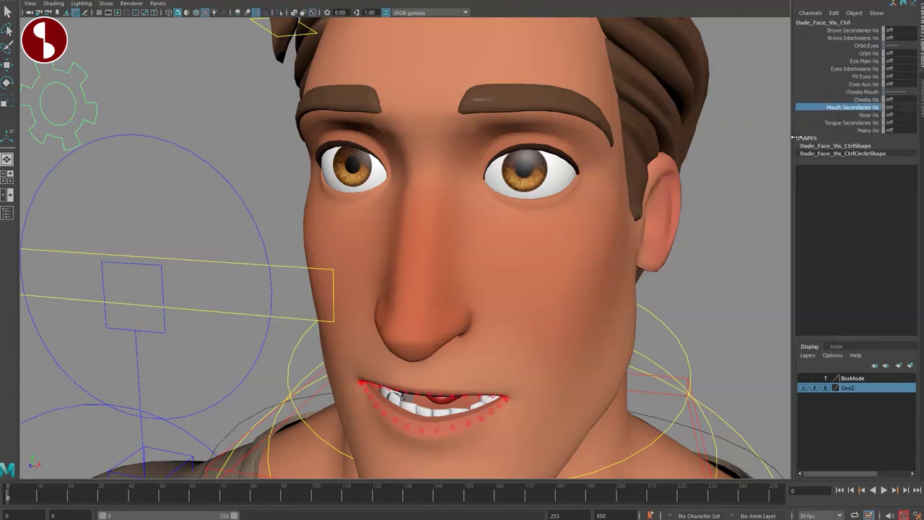
pyautogui.keyDown('alt'); pyautogui.moveTo(538, 300); pyautogui.dragTo(611, 268); pyautogui.keyUp('alt')
pyautogui.keyDown('alt'); pyautogui.moveTo(605, 229); pyautogui.dragTo(557, 154, button='middle'); pyautogui.keyUp('alt')
pyautogui.keyDown('alt'); pyautogui.moveTo(557, 154); pyautogui.dragTo(607, 280, button='right'); pyautogui.keyUp('alt')
pyautogui.keyDown('alt'); pyautogui.moveTo(607, 279); pyautogui.dragTo(657, 185, button='middle'); pyautogui.keyUp('alt')
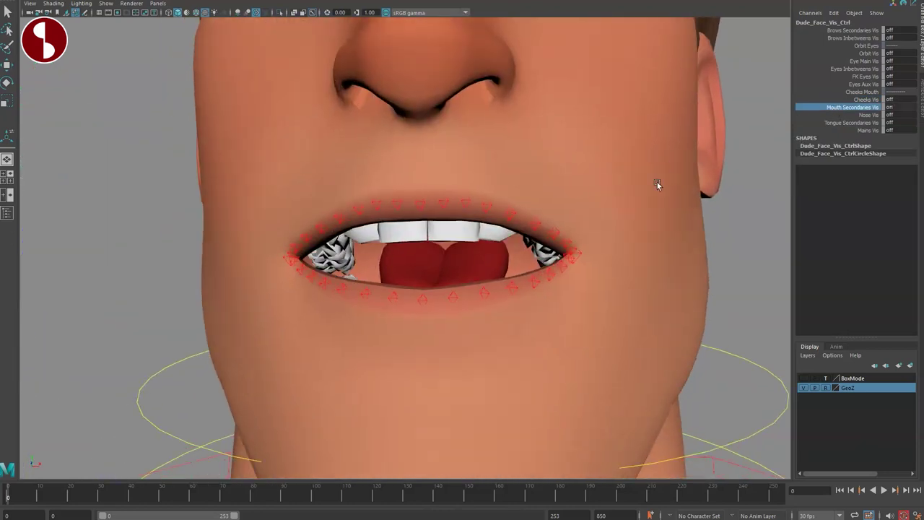
pyautogui.keyDown('alt'); pyautogui.moveTo(658, 185); pyautogui.dragTo(626, 194); pyautogui.keyUp('alt')
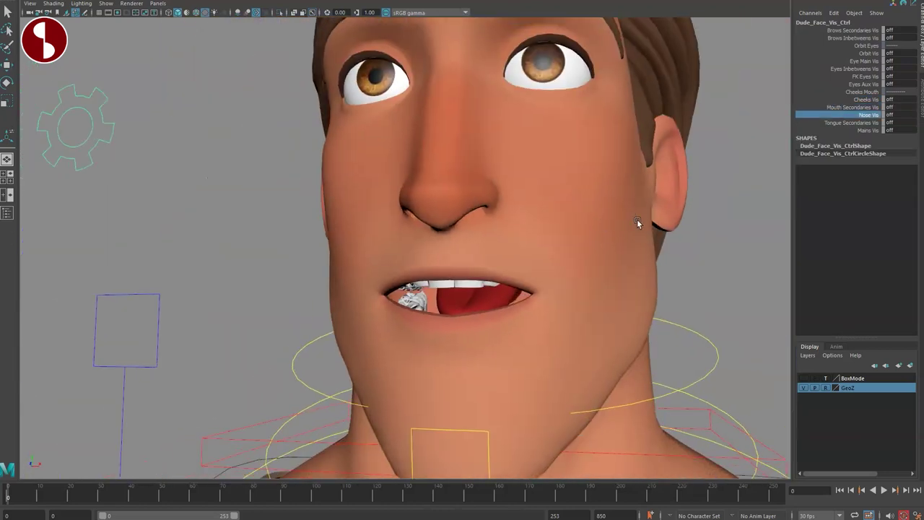
# Turn on Nose Vis and try moving the diamond and square controls at the nose tip, undoing each move
pyautogui.moveTo(712, 226); pyautogui.dragTo(734, 229, button='middle')
pyautogui.keyDown('alt'); pyautogui.moveTo(735, 229); pyautogui.dragTo(514, 233); pyautogui.keyUp('alt')
pyautogui.click(446, 252)
pyautogui.press('w')
pyautogui.moveTo(445, 253); pyautogui.dragTo(448, 233)
pyautogui.hotkey('ctrl', 'z')
pyautogui.click(428, 225)
pyautogui.hotkey('ctrl', 'z')
# Try moving the two curved controls on the nose bridge, and restore the nose's shape
pyautogui.click(422, 175)
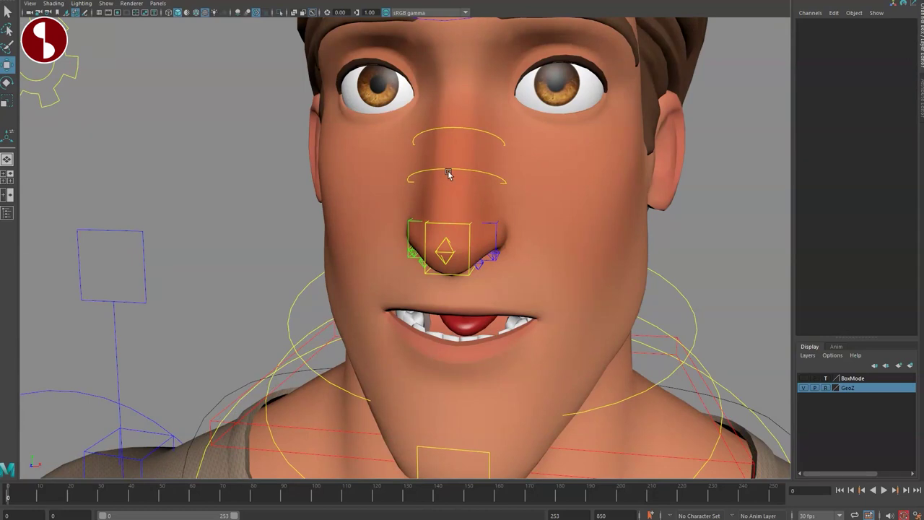
pyautogui.click(446, 173)
pyautogui.moveTo(433, 180); pyautogui.dragTo(461, 178)
pyautogui.hotkey('ctrl', 'z')
pyautogui.click(436, 129)
pyautogui.moveTo(457, 142); pyautogui.dragTo(496, 165)
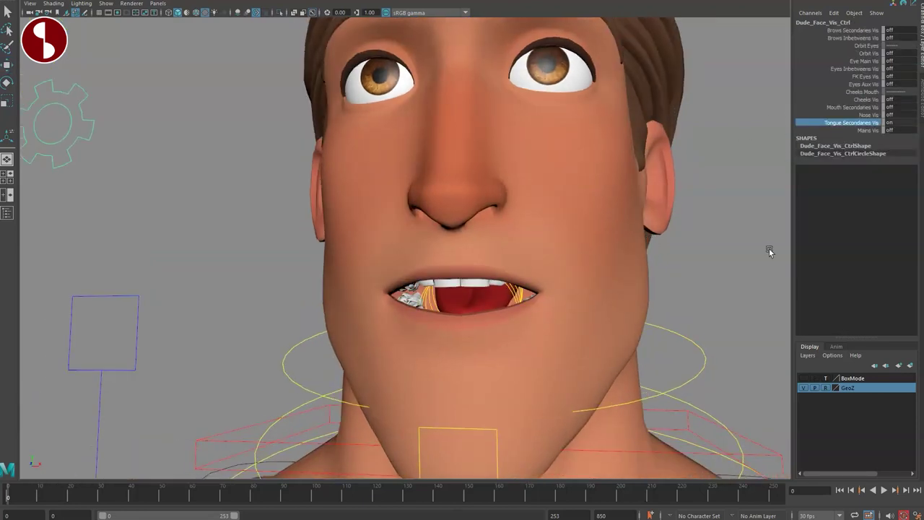
# Examine the tongue controls inside the mouth with Tongue Secondaries Vis on, and turn that setting back off
pyautogui.moveTo(656, 264)
pyautogui.keyDown('alt'); pyautogui.mouseDown()
pyautogui.moveTo(646, 260)
pyautogui.moveTo(665, 264)
pyautogui.mouseUp(); pyautogui.keyUp('alt')
pyautogui.keyDown('alt'); pyautogui.moveTo(665, 263); pyautogui.dragTo(729, 282, button='right'); pyautogui.keyUp('alt')
pyautogui.moveTo(779, 292)
pyautogui.keyDown('alt'); pyautogui.mouseDown()
pyautogui.moveTo(840, 287)
pyautogui.moveTo(790, 288)
pyautogui.mouseUp(); pyautogui.keyUp('alt')
pyautogui.hotkey('ctrl', 'z')
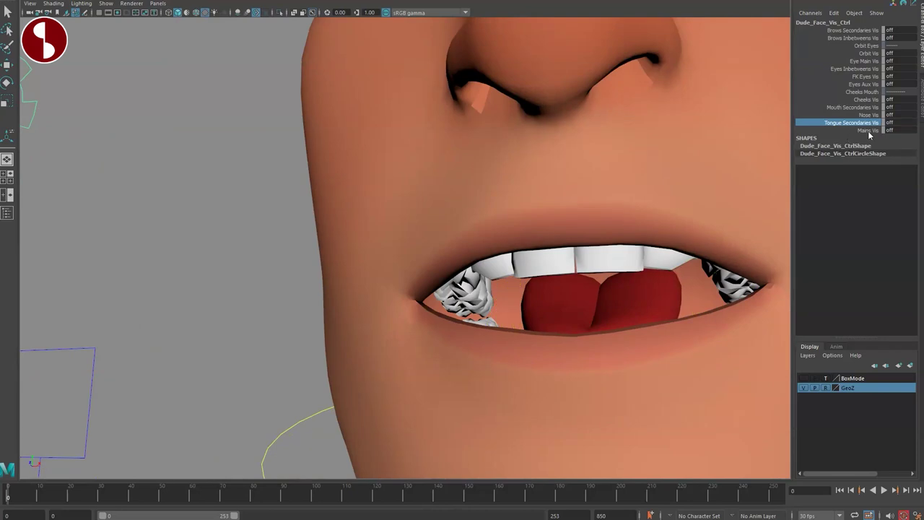
# Turn on Mains Vis on the face visibility control and examine the main controls across the face
pyautogui.click(869, 131)
pyautogui.scroll(-5, 599, 274)
pyautogui.moveTo(439, 216); pyautogui.dragTo(553, 236, button='middle')
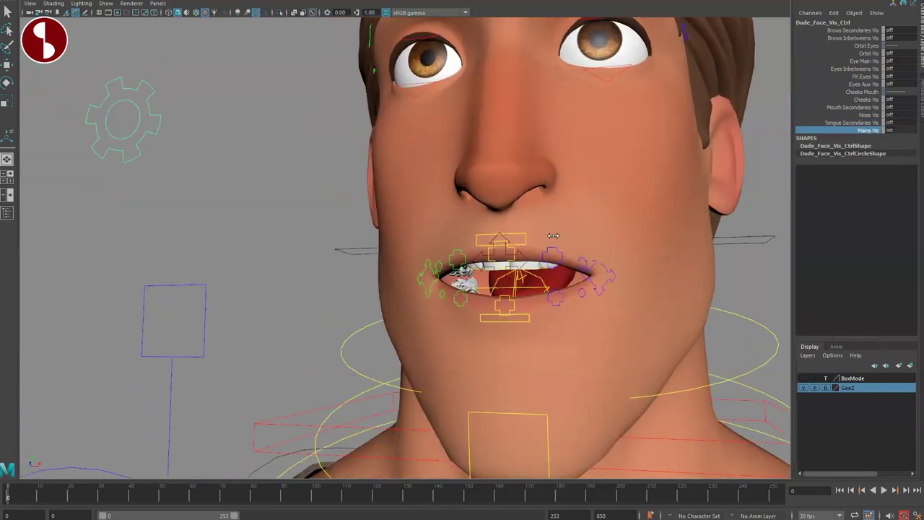
pyautogui.keyDown('alt'); pyautogui.moveTo(554, 246); pyautogui.dragTo(600, 262); pyautogui.keyUp('alt')
pyautogui.keyDown('alt'); pyautogui.moveTo(600, 263); pyautogui.dragTo(425, 284, button='right'); pyautogui.keyUp('alt')
pyautogui.keyDown('alt'); pyautogui.moveTo(425, 285); pyautogui.dragTo(422, 274); pyautogui.keyUp('alt')
pyautogui.keyDown('alt'); pyautogui.moveTo(507, 271); pyautogui.dragTo(525, 265); pyautogui.keyUp('alt')
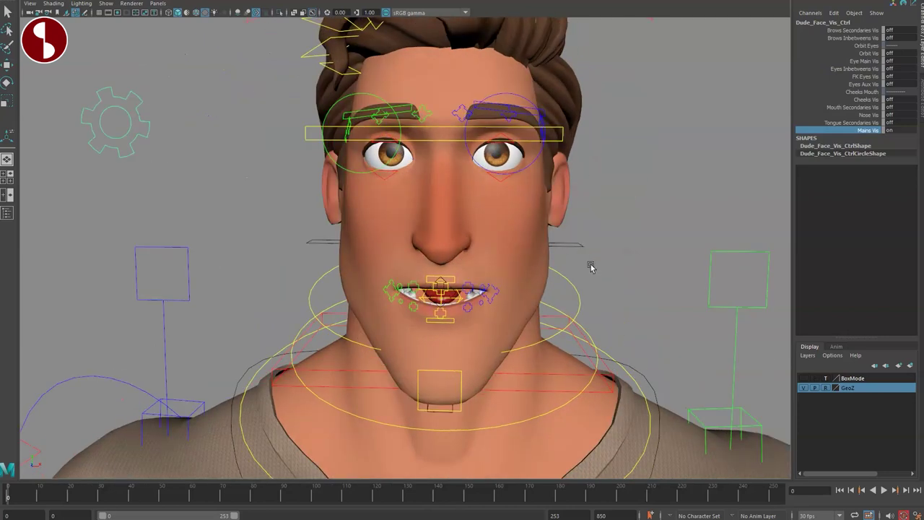
# Try moving the thin rectangular control around the head at nose level, and undo the move
pyautogui.click(411, 247)
pyautogui.press('w')
pyautogui.moveTo(445, 246); pyautogui.dragTo(435, 225)
pyautogui.hotkey('ctrl', 'z')
pyautogui.click(311, 130)
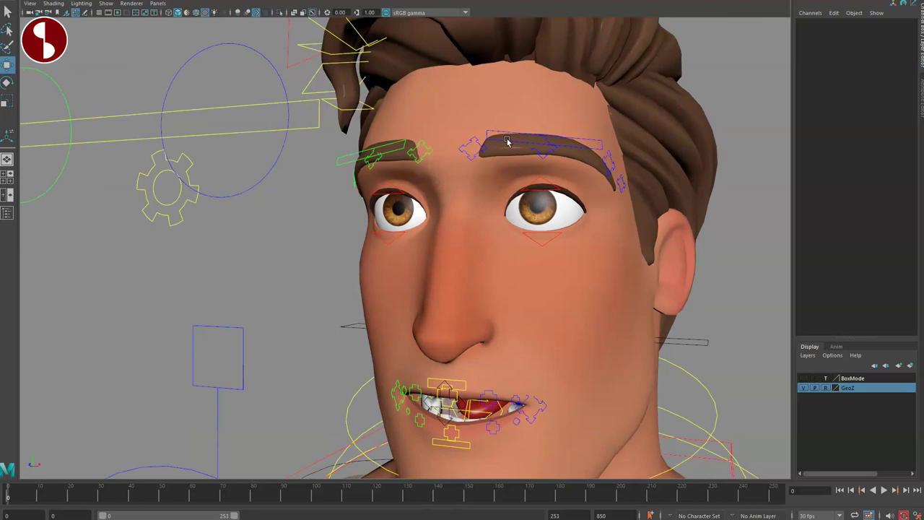
# Try moving the left brow master control and the inner left brow main control, and undo both moves
pyautogui.click(511, 136)
pyautogui.moveTo(544, 149); pyautogui.dragTo(557, 129)
pyautogui.hotkey('ctrl', 'z')
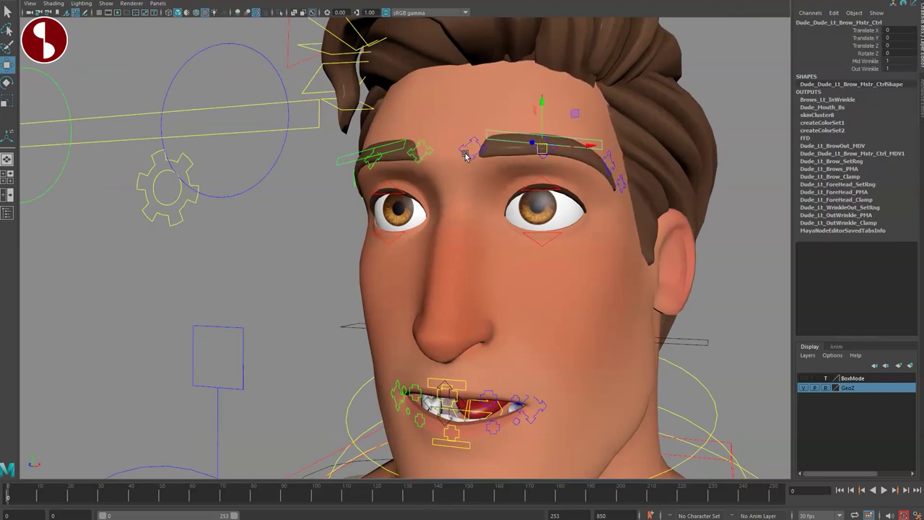
pyautogui.click(466, 156)
pyautogui.moveTo(473, 149); pyautogui.dragTo(447, 140)
pyautogui.hotkey('ctrl', 'z')
pyautogui.keyDown('alt'); pyautogui.moveTo(494, 253); pyautogui.dragTo(516, 260); pyautogui.keyUp('alt')
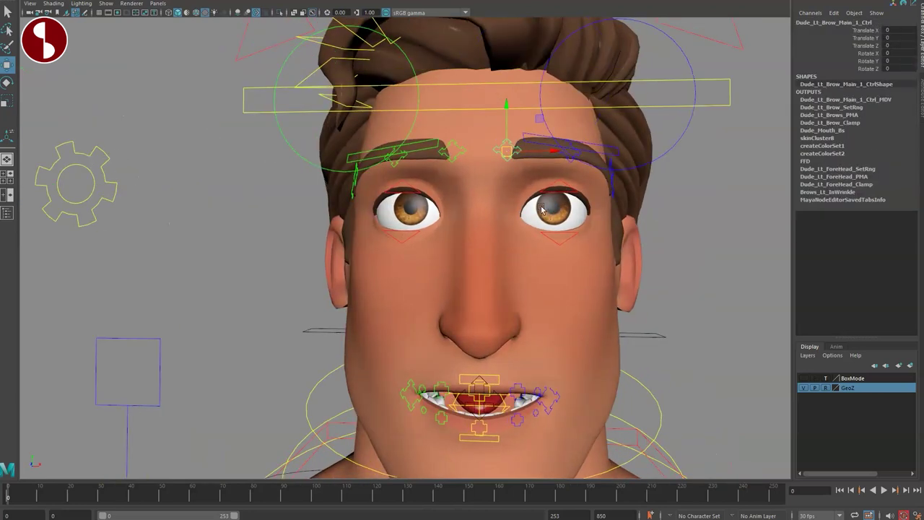
# Try moving the left upper eyelid control and rotating the lower eyelid control about 11.5 in Z, and undo both changes
pyautogui.click(552, 193)
pyautogui.moveTo(561, 140)
pyautogui.mouseDown()
pyautogui.moveTo(564, 164)
pyautogui.moveTo(564, 153)
pyautogui.mouseUp()
pyautogui.hotkey('ctrl', 'z')
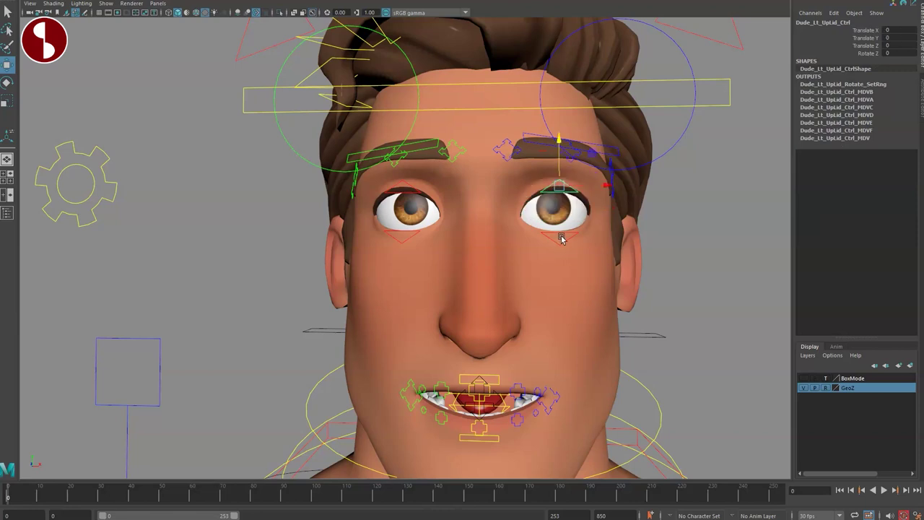
pyautogui.click(561, 213)
pyautogui.click(556, 242)
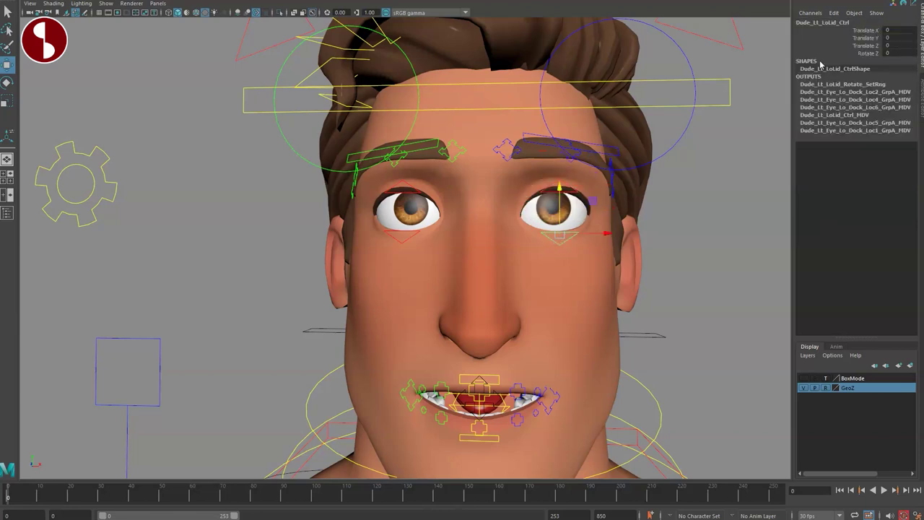
pyautogui.press('e')
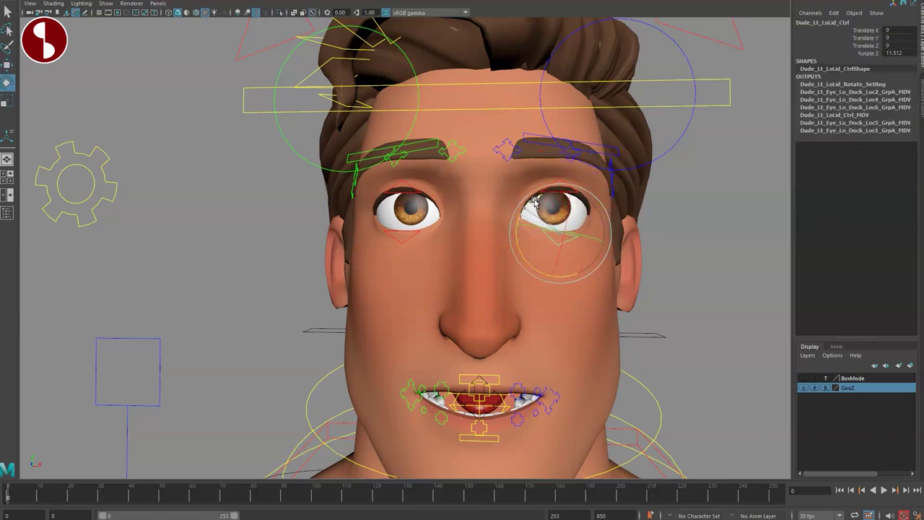
# Try moving and scaling the lower mouth master control below the bottom lip, and undo the changes
pyautogui.keyDown('alt'); pyautogui.moveTo(440, 338); pyautogui.dragTo(381, 171, button='middle'); pyautogui.keyUp('alt')
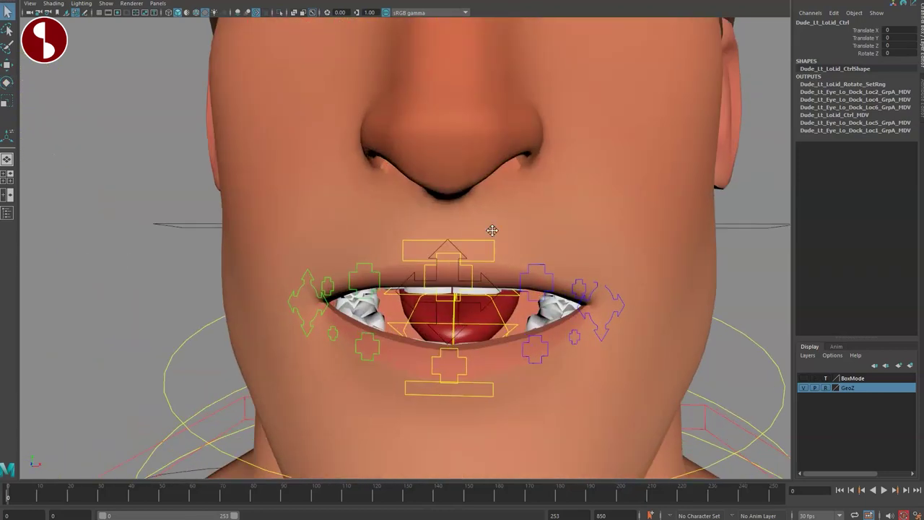
pyautogui.keyDown('alt'); pyautogui.moveTo(493, 231); pyautogui.dragTo(496, 214, button='middle'); pyautogui.keyUp('alt')
pyautogui.keyDown('alt'); pyautogui.moveTo(481, 226); pyautogui.dragTo(494, 245); pyautogui.keyUp('alt')
pyautogui.scroll(-2, 474, 350)
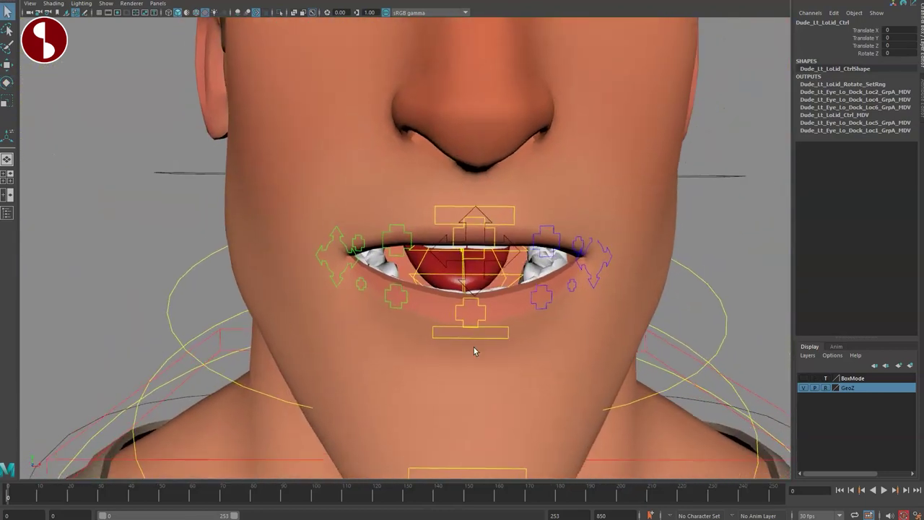
pyautogui.click(440, 334)
pyautogui.press('w')
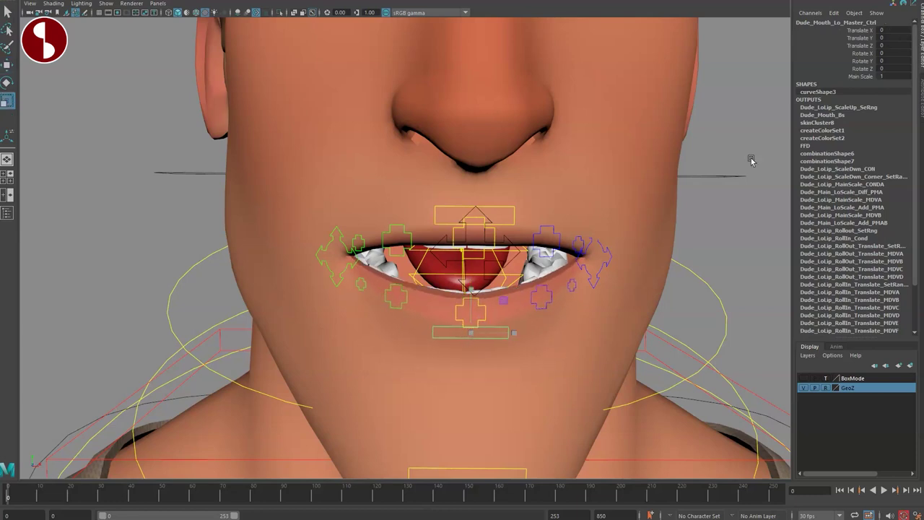
pyautogui.click(575, 197)
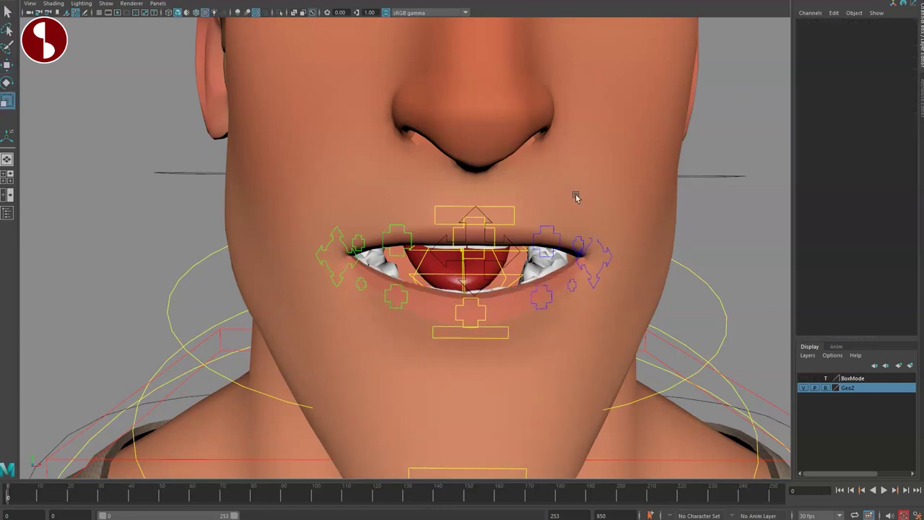
# Try moving the mouth mover control to about -0.25, 0.05, 0.14, undo the move, and select the left upper lip control
pyautogui.keyDown('alt'); pyautogui.moveTo(422, 283); pyautogui.dragTo(357, 248); pyautogui.keyUp('alt')
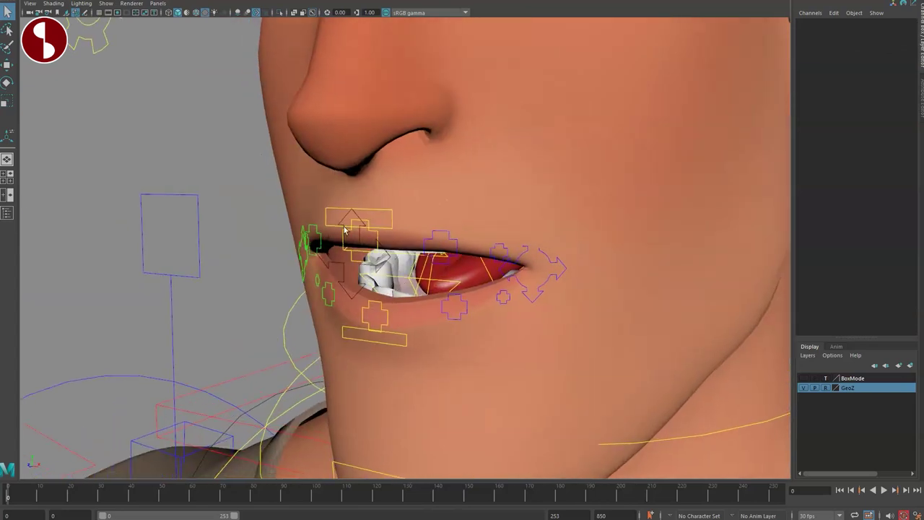
pyautogui.click(336, 210)
pyautogui.click(331, 243)
pyautogui.moveTo(354, 252); pyautogui.dragTo(359, 243)
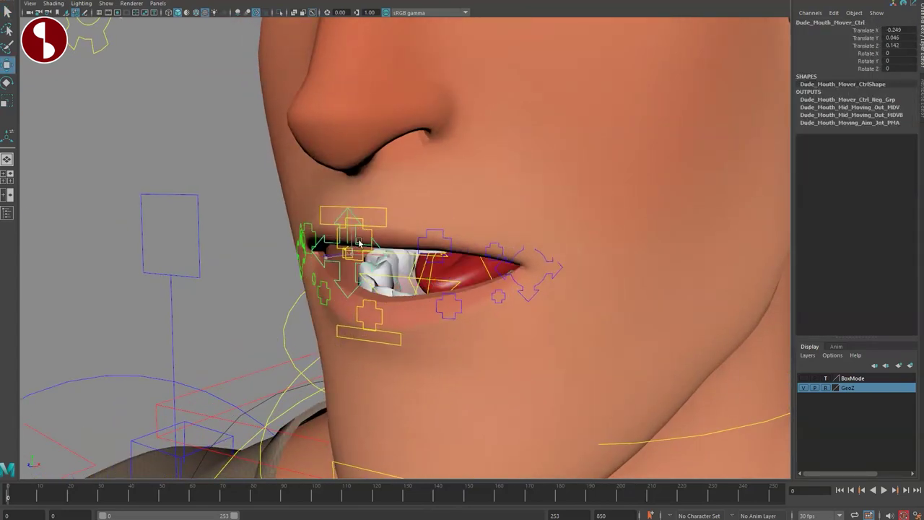
pyautogui.click(451, 260)
pyautogui.click(446, 251)
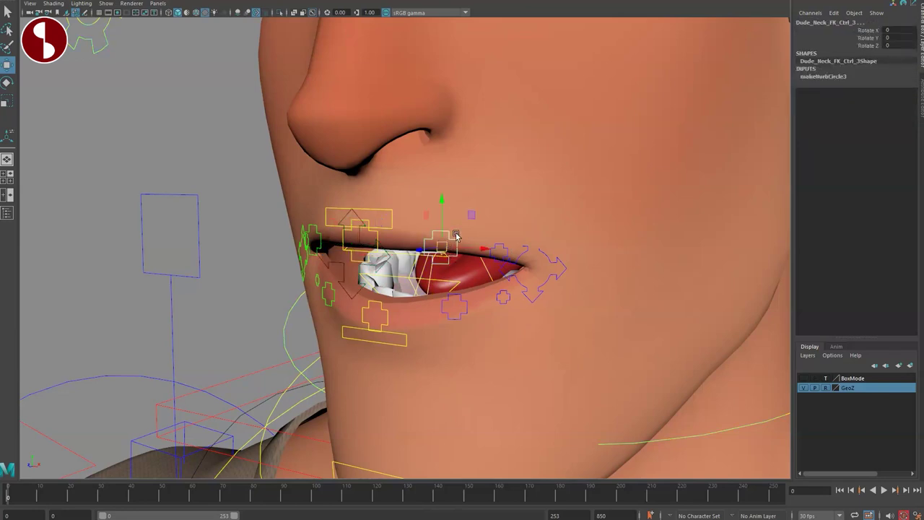
# Try pulling the left mouth corner control out to about -9.06, 3.45, -3.07, and undo its moves
pyautogui.click(550, 279)
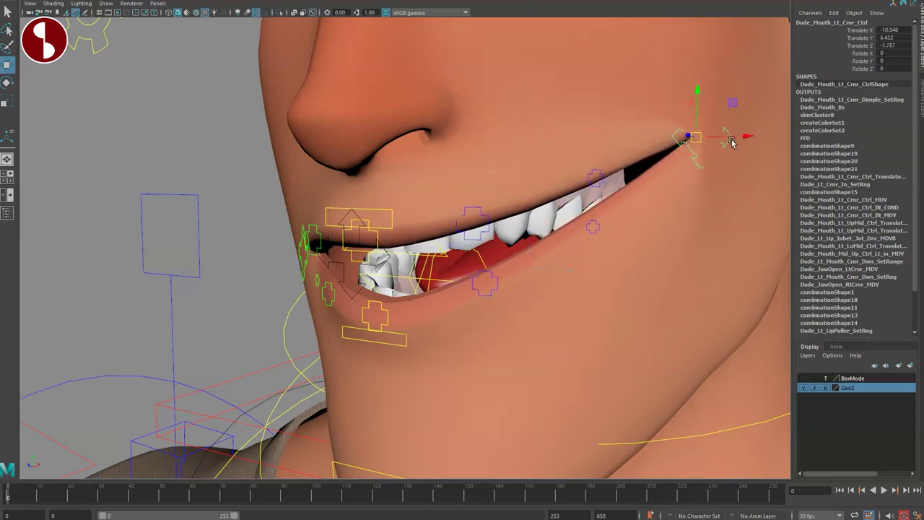
pyautogui.keyDown('alt'); pyautogui.moveTo(731, 143); pyautogui.dragTo(481, 258, button='right'); pyautogui.keyUp('alt')
pyautogui.keyDown('alt'); pyautogui.moveTo(481, 258); pyautogui.dragTo(530, 289); pyautogui.keyUp('alt')
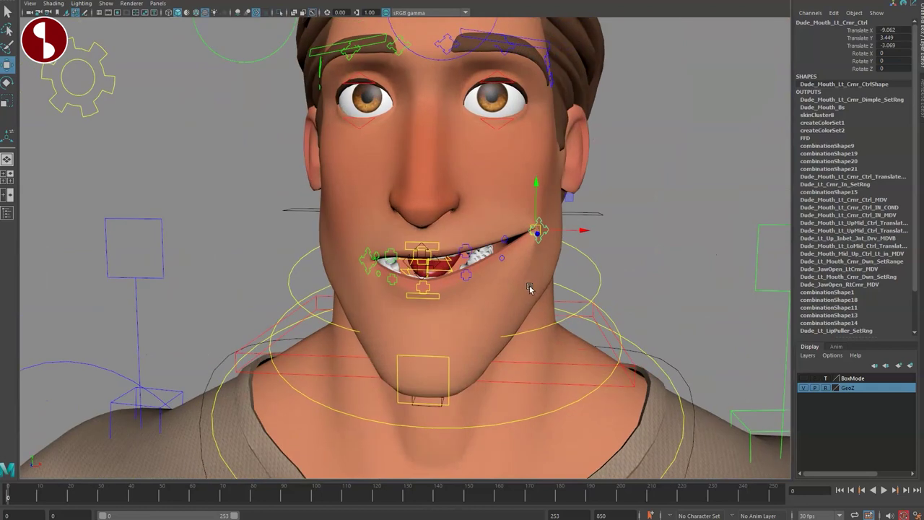
pyautogui.hotkey('ctrl', 'z')
pyautogui.hotkey('ctrl', 'z')
pyautogui.hotkey('ctrl', 'z')
# Try rotating the hair tuft FK controls to about -7.6, 71.5, 41.2, and restore the hair's original pose
pyautogui.keyDown('alt'); pyautogui.moveTo(495, 281); pyautogui.dragTo(385, 243, button='right'); pyautogui.keyUp('alt')
pyautogui.keyDown('alt'); pyautogui.moveTo(367, 271); pyautogui.dragTo(390, 305, button='middle'); pyautogui.keyUp('alt')
pyautogui.keyDown('alt'); pyautogui.moveTo(390, 305); pyautogui.dragTo(433, 312, button='right'); pyautogui.keyUp('alt')
pyautogui.keyDown('alt'); pyautogui.moveTo(401, 320); pyautogui.dragTo(423, 381, button='middle'); pyautogui.keyUp('alt')
pyautogui.keyDown('alt'); pyautogui.moveTo(363, 327); pyautogui.dragTo(362, 350, button='middle'); pyautogui.keyUp('alt')
pyautogui.keyDown('alt'); pyautogui.moveTo(363, 350); pyautogui.dragTo(398, 334, button='right'); pyautogui.keyUp('alt')
pyautogui.keyDown('alt'); pyautogui.moveTo(394, 311); pyautogui.dragTo(435, 265); pyautogui.keyUp('alt')
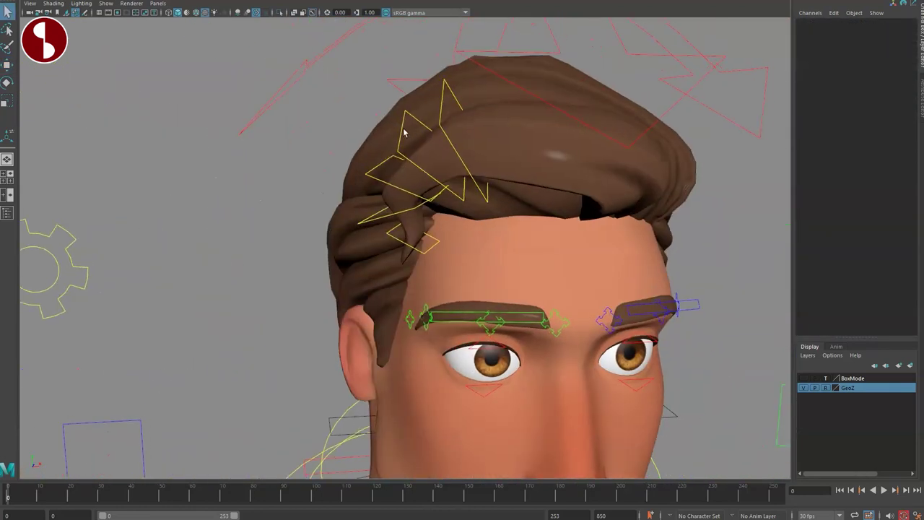
pyautogui.keyDown('alt'); pyautogui.moveTo(404, 133); pyautogui.dragTo(476, 133); pyautogui.keyUp('alt')
pyautogui.click(454, 122)
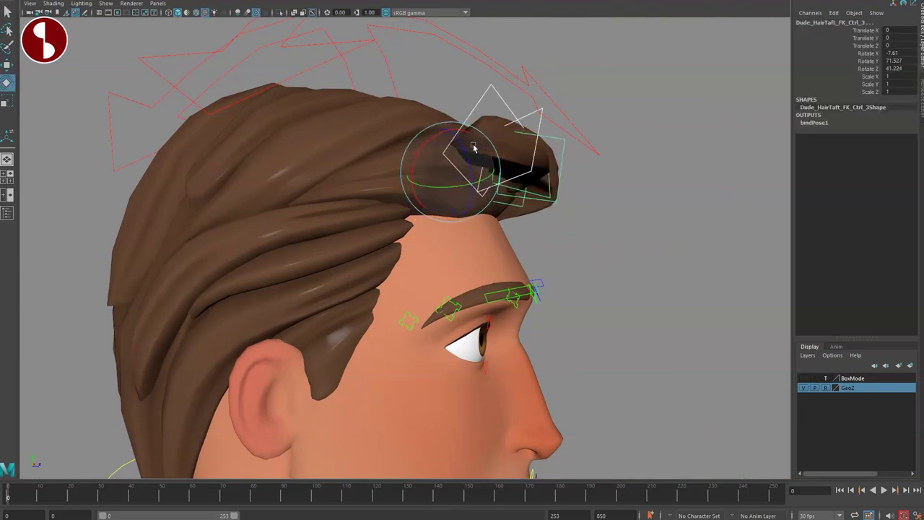
pyautogui.click(230, 226)
pyautogui.press('q')
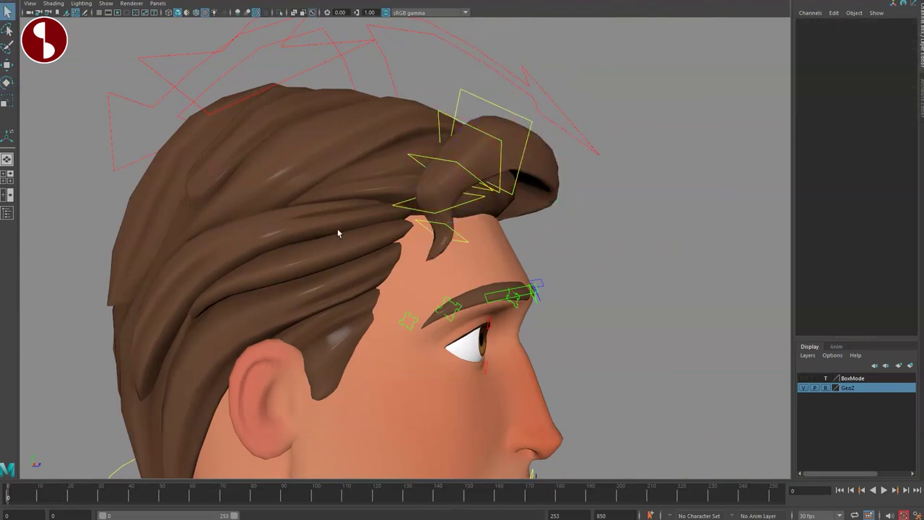
# Examine the character from behind the head and shoulders, and look over the whole rigged body
pyautogui.keyDown('alt'); pyautogui.moveTo(230, 226); pyautogui.dragTo(210, 226, button='right'); pyautogui.keyUp('alt')
pyautogui.keyDown('alt'); pyautogui.moveTo(211, 226); pyautogui.dragTo(390, 271); pyautogui.keyUp('alt')
pyautogui.keyDown('alt'); pyautogui.moveTo(357, 365); pyautogui.dragTo(446, 215, button='middle'); pyautogui.keyUp('alt')
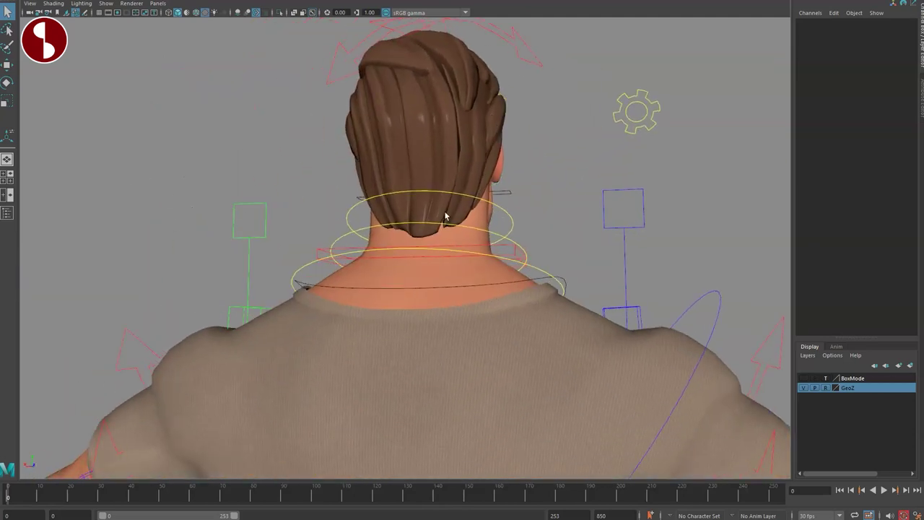
pyautogui.keyDown('alt'); pyautogui.moveTo(379, 282); pyautogui.dragTo(466, 291); pyautogui.keyUp('alt')
pyautogui.keyDown('alt'); pyautogui.moveTo(467, 291); pyautogui.dragTo(371, 258, button='right'); pyautogui.keyUp('alt')
pyautogui.keyDown('alt'); pyautogui.moveTo(375, 405); pyautogui.dragTo(368, 245, button='middle'); pyautogui.keyUp('alt')
pyautogui.keyDown('alt'); pyautogui.moveTo(390, 282); pyautogui.dragTo(586, 200); pyautogui.keyUp('alt')
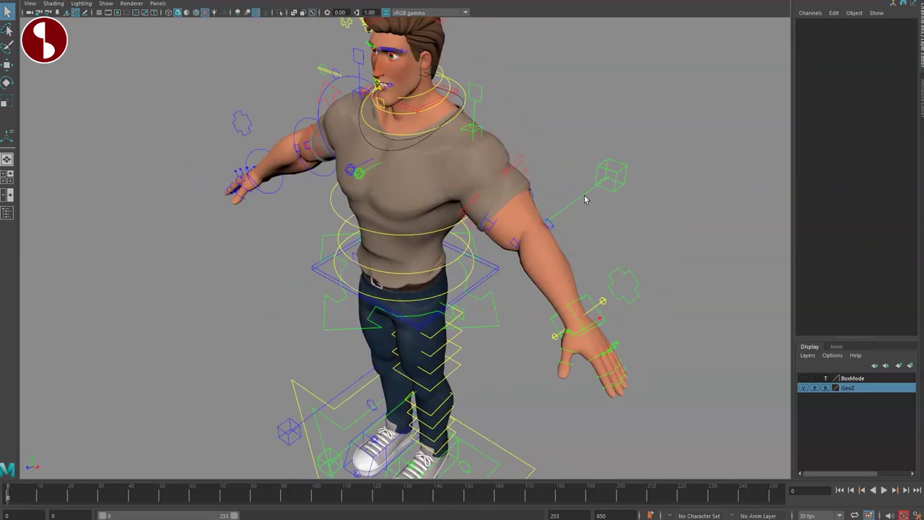
# Examine the whole rig and its controls in wireframe display, from the full body up to the head and shoulders
pyautogui.keyDown('alt'); pyautogui.moveTo(357, 228); pyautogui.dragTo(572, 113); pyautogui.keyUp('alt')
pyautogui.click(174, 254)
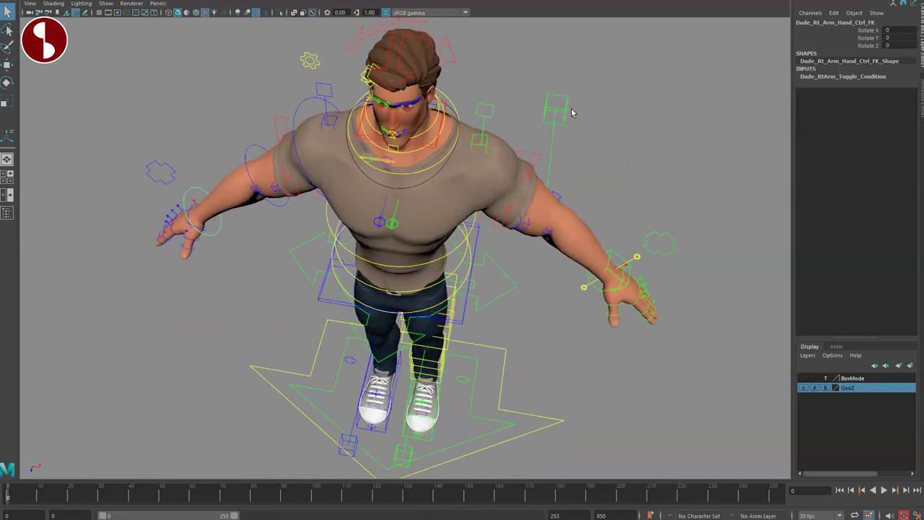
pyautogui.keyDown('alt'); pyautogui.moveTo(444, 318); pyautogui.dragTo(332, 290); pyautogui.keyUp('alt')
pyautogui.press('4')
pyautogui.keyDown('alt'); pyautogui.moveTo(331, 290); pyautogui.dragTo(327, 393, button='middle'); pyautogui.keyUp('alt')
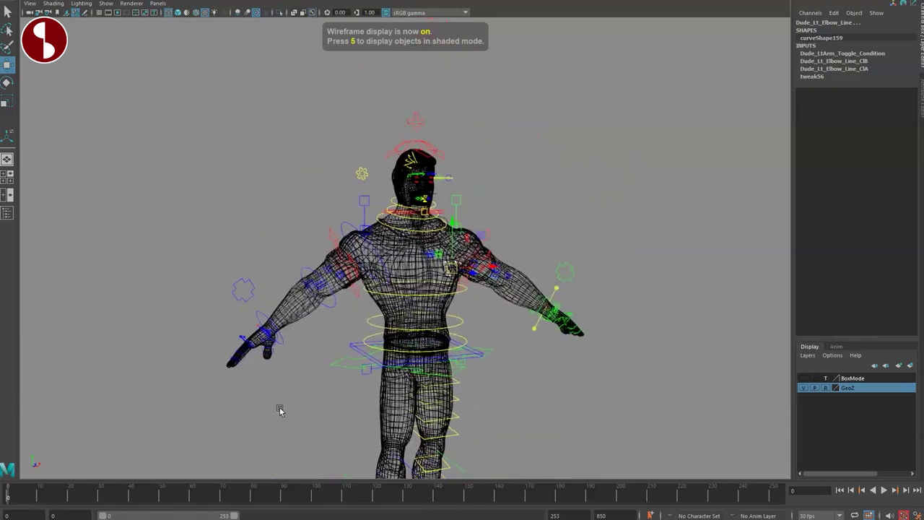
pyautogui.keyDown('alt'); pyautogui.moveTo(281, 409); pyautogui.dragTo(431, 327, button='right'); pyautogui.keyUp('alt')
pyautogui.keyDown('alt'); pyautogui.moveTo(349, 243); pyautogui.dragTo(312, 294, button='middle'); pyautogui.keyUp('alt')
pyautogui.keyDown('alt'); pyautogui.moveTo(312, 294); pyautogui.dragTo(477, 441, button='right'); pyautogui.keyUp('alt')
pyautogui.keyDown('alt'); pyautogui.moveTo(337, 309); pyautogui.dragTo(379, 337, button='middle'); pyautogui.keyUp('alt')
pyautogui.keyDown('alt'); pyautogui.moveTo(379, 337); pyautogui.dragTo(353, 311); pyautogui.keyUp('alt')
# Turn on all brow, eye, cheek, mouth, nose and tongue options of the face visibility control, and return to textured display
pyautogui.moveTo(135, 193); pyautogui.dragTo(220, 123)
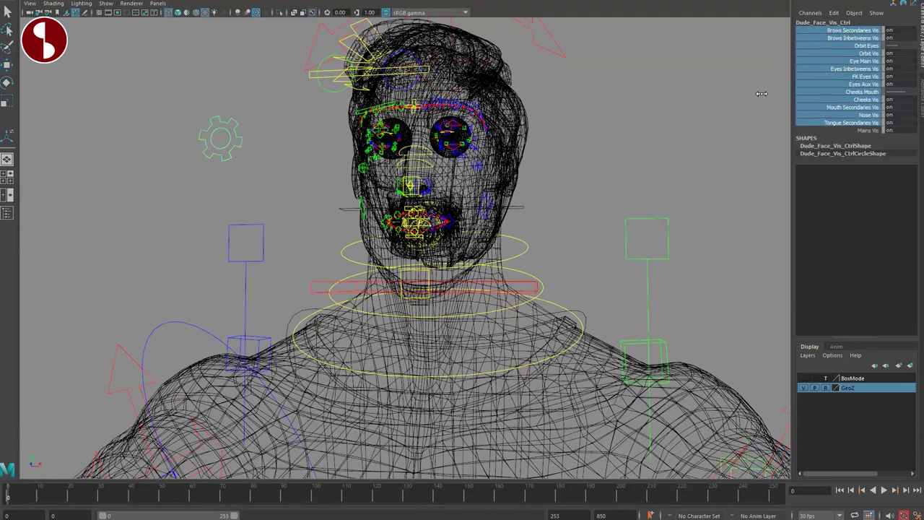
pyautogui.press('6')
pyautogui.press('w')
pyautogui.click(235, 200)
pyautogui.keyDown('alt'); pyautogui.moveTo(303, 231); pyautogui.dragTo(346, 236, button='right'); pyautogui.keyUp('alt')
pyautogui.keyDown('alt'); pyautogui.moveTo(346, 236); pyautogui.dragTo(371, 306, button='middle'); pyautogui.keyUp('alt')
pyautogui.keyDown('alt'); pyautogui.moveTo(371, 305); pyautogui.dragTo(393, 247, button='right'); pyautogui.keyUp('alt')
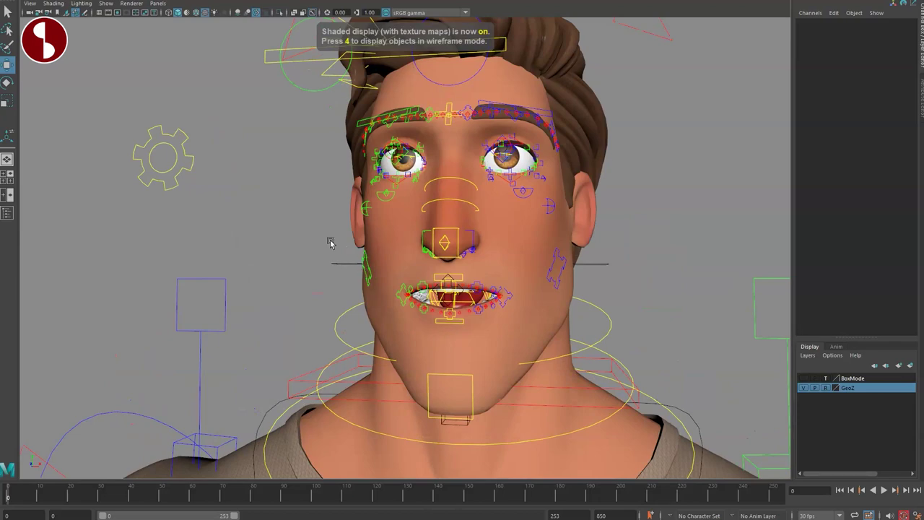
# Examine the face controls up close, and look over the head, torso and full body from the front
pyautogui.keyDown('alt'); pyautogui.moveTo(300, 204); pyautogui.dragTo(277, 291, button='middle'); pyautogui.keyUp('alt')
pyautogui.keyDown('alt'); pyautogui.moveTo(276, 291); pyautogui.dragTo(307, 282, button='right'); pyautogui.keyUp('alt')
pyautogui.moveTo(307, 281)
pyautogui.keyDown('alt'); pyautogui.mouseDown()
pyautogui.moveTo(406, 276)
pyautogui.moveTo(315, 276)
pyautogui.mouseUp(); pyautogui.keyUp('alt')
pyautogui.keyDown('alt'); pyautogui.moveTo(315, 276); pyautogui.dragTo(58, 188, button='right'); pyautogui.keyUp('alt')
pyautogui.keyDown('alt'); pyautogui.moveTo(302, 246); pyautogui.dragTo(312, 169, button='middle'); pyautogui.keyUp('alt')
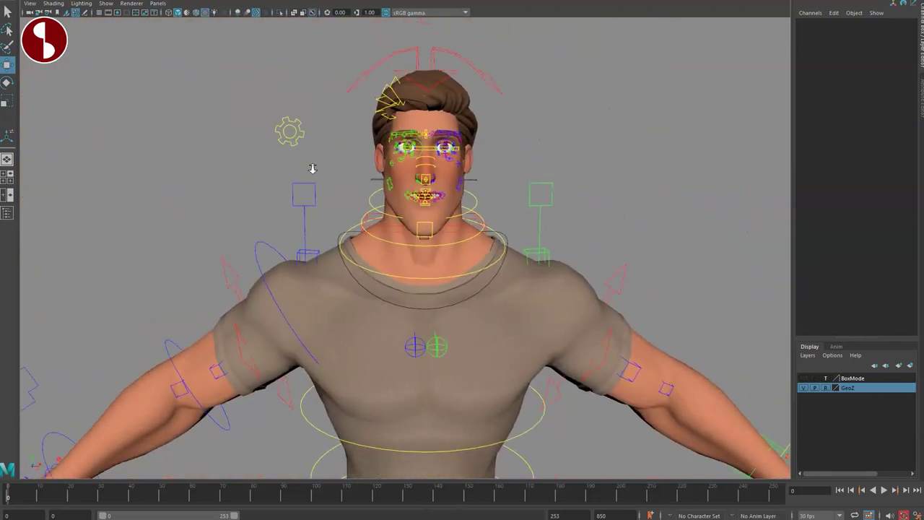
pyautogui.keyDown('alt'); pyautogui.moveTo(311, 169); pyautogui.dragTo(163, 156, button='right'); pyautogui.keyUp('alt')
pyautogui.keyDown('alt'); pyautogui.moveTo(301, 206); pyautogui.dragTo(301, 149, button='middle'); pyautogui.keyUp('alt')
pyautogui.keyDown('alt'); pyautogui.moveTo(301, 149); pyautogui.dragTo(195, 148, button='right'); pyautogui.keyUp('alt')
pyautogui.keyDown('alt'); pyautogui.moveTo(344, 249); pyautogui.dragTo(346, 160, button='middle'); pyautogui.keyUp('alt')
pyautogui.scroll(-2, 346, 160)
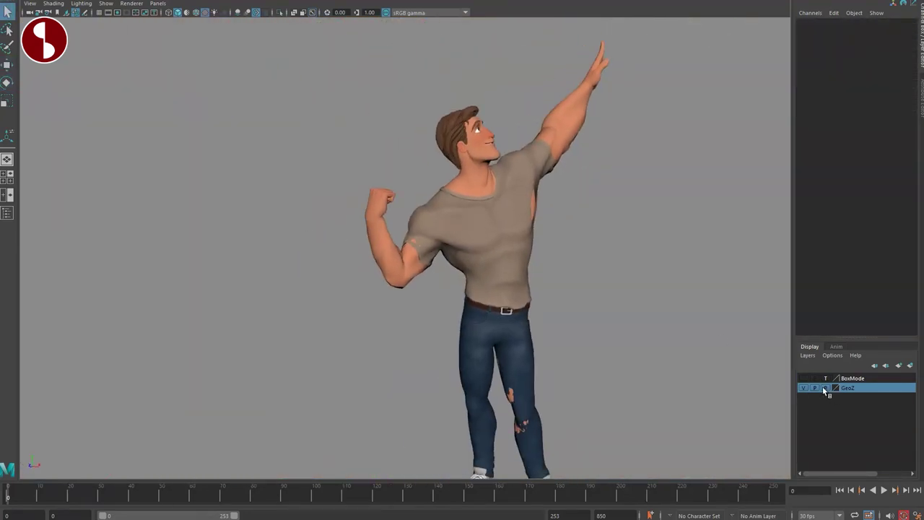
# Take the GeoZ display layer out of reference mode, and select the body mesh poking through the jeans
pyautogui.click(825, 388)
pyautogui.keyDown('alt'); pyautogui.moveTo(506, 354); pyautogui.dragTo(467, 209, button='middle'); pyautogui.keyUp('alt')
pyautogui.scroll(7, 505, 262)
pyautogui.keyDown('alt'); pyautogui.moveTo(577, 346); pyautogui.dragTo(506, 238, button='middle'); pyautogui.keyUp('alt')
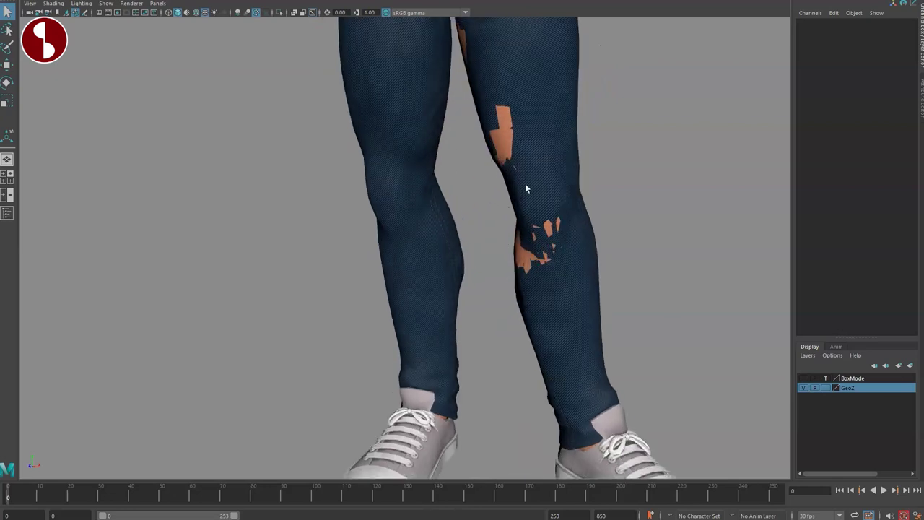
pyautogui.click(503, 143)
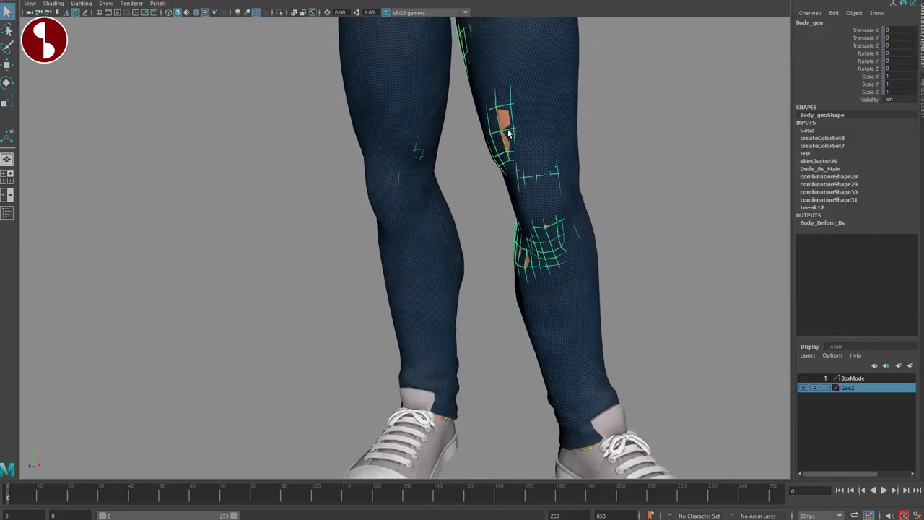
# Try hiding the body mesh to leave only the clothes and hair, and check the posed character in wireframe display
pyautogui.keyDown('alt'); pyautogui.moveTo(447, 252); pyautogui.dragTo(422, 166); pyautogui.keyUp('alt')
pyautogui.keyDown('alt'); pyautogui.moveTo(421, 165); pyautogui.dragTo(528, 367, button='middle'); pyautogui.keyUp('alt')
pyautogui.keyDown('alt'); pyautogui.moveTo(529, 367); pyautogui.dragTo(44, 234, button='right'); pyautogui.keyUp('alt')
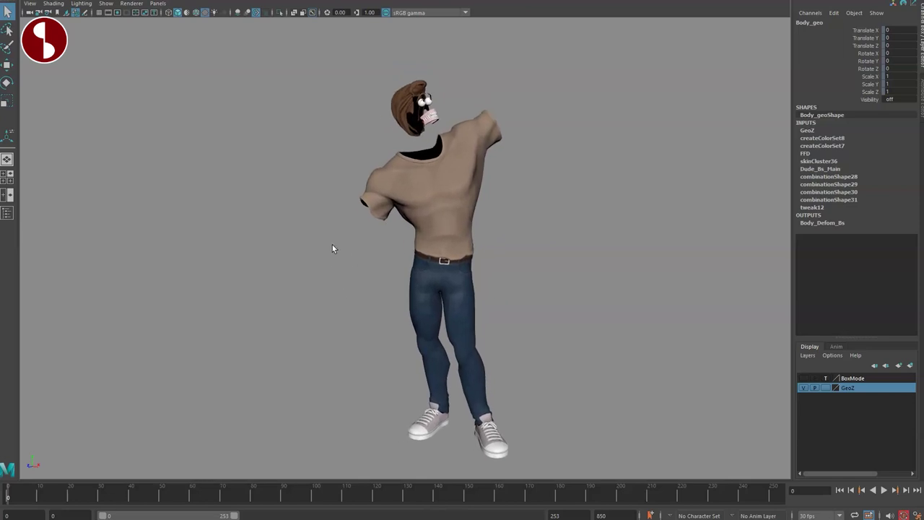
pyautogui.press('4')
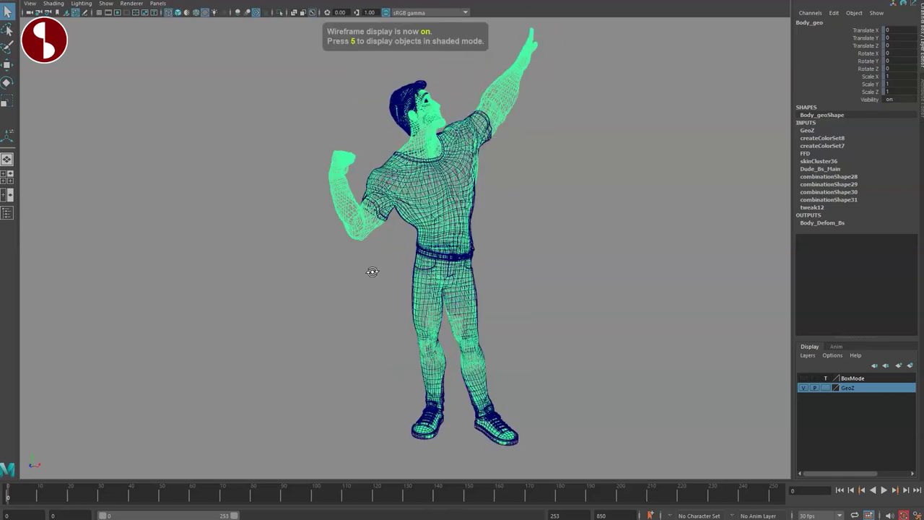
pyautogui.hotkey('ctrl', 'h')
pyautogui.keyDown('alt'); pyautogui.moveTo(435, 266); pyautogui.dragTo(254, 262); pyautogui.keyUp('alt')
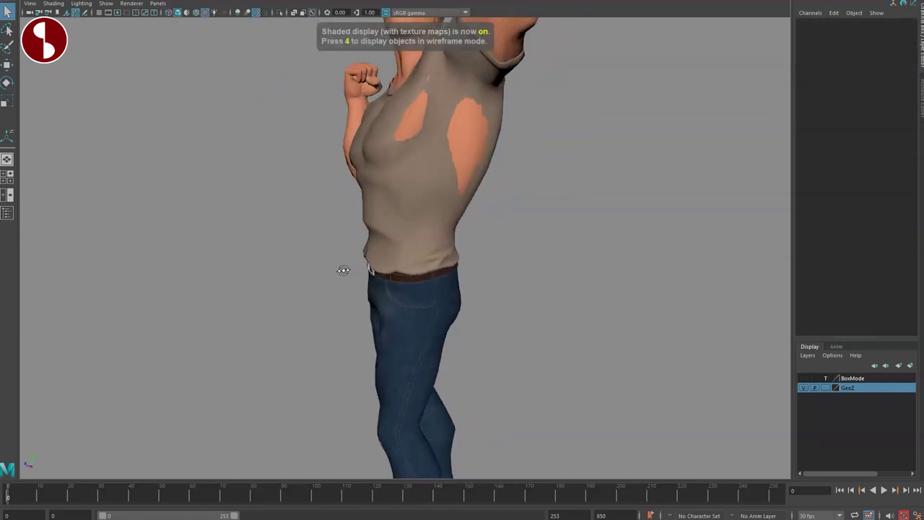
# Select the body mesh to inspect where skin pokes through the shirt and jeans, and clear the selection
pyautogui.keyDown('alt'); pyautogui.moveTo(317, 248); pyautogui.dragTo(358, 236); pyautogui.keyUp('alt')
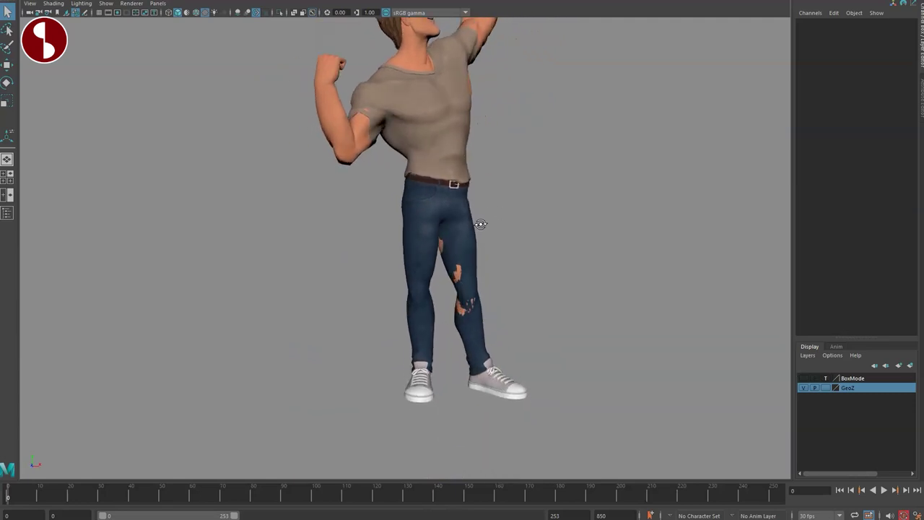
pyautogui.click(348, 249)
pyautogui.keyDown('alt'); pyautogui.moveTo(348, 249); pyautogui.dragTo(370, 272); pyautogui.keyUp('alt')
pyautogui.keyDown('alt'); pyautogui.moveTo(370, 272); pyautogui.dragTo(347, 249, button='middle'); pyautogui.keyUp('alt')
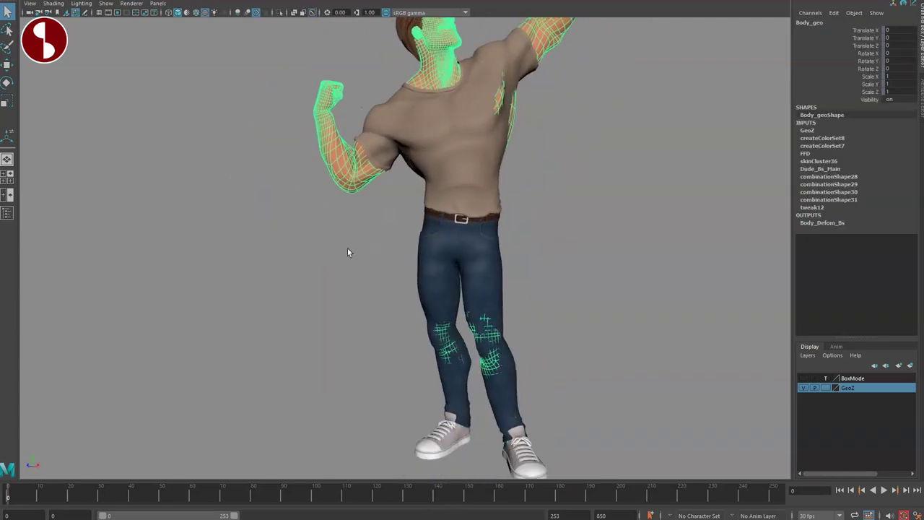
pyautogui.click(348, 248)
# Examine the posed character's full figure, face, raised arm and torso from the front and side
pyautogui.keyDown('alt'); pyautogui.moveTo(397, 304); pyautogui.dragTo(427, 299); pyautogui.keyUp('alt')
pyautogui.scroll(-3, 427, 299)
pyautogui.moveTo(366, 261)
pyautogui.keyDown('alt'); pyautogui.mouseDown()
pyautogui.moveTo(523, 263)
pyautogui.moveTo(363, 266)
pyautogui.moveTo(371, 265)
pyautogui.mouseUp(); pyautogui.keyUp('alt')
pyautogui.keyDown('alt'); pyautogui.moveTo(435, 234); pyautogui.dragTo(432, 196, button='middle'); pyautogui.keyUp('alt')
pyautogui.moveTo(405, 252)
pyautogui.keyDown('alt'); pyautogui.mouseDown()
pyautogui.moveTo(455, 256)
pyautogui.moveTo(405, 252)
pyautogui.mouseUp(); pyautogui.keyUp('alt')
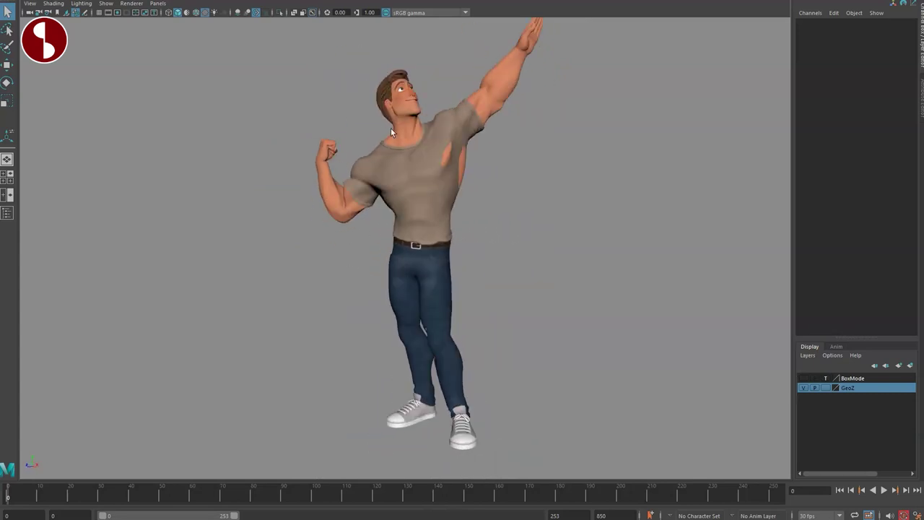
pyautogui.keyDown('alt'); pyautogui.moveTo(390, 127); pyautogui.dragTo(424, 206, button='middle'); pyautogui.keyUp('alt')
pyautogui.keyDown('alt'); pyautogui.moveTo(462, 252); pyautogui.dragTo(719, 442, button='right'); pyautogui.keyUp('alt')
pyautogui.keyDown('alt'); pyautogui.moveTo(462, 156); pyautogui.dragTo(438, 229); pyautogui.keyUp('alt')
pyautogui.keyDown('alt'); pyautogui.moveTo(438, 229); pyautogui.dragTo(450, 319, button='middle'); pyautogui.keyUp('alt')
pyautogui.keyDown('alt'); pyautogui.moveTo(450, 320); pyautogui.dragTo(410, 315); pyautogui.keyUp('alt')
pyautogui.keyDown('alt'); pyautogui.moveTo(428, 269); pyautogui.dragTo(412, 252); pyautogui.keyUp('alt')
pyautogui.scroll(-5, 409, 250)
pyautogui.keyDown('alt'); pyautogui.moveTo(456, 289); pyautogui.dragTo(457, 160, button='middle'); pyautogui.keyUp('alt')
pyautogui.scroll(-4, 456, 272)
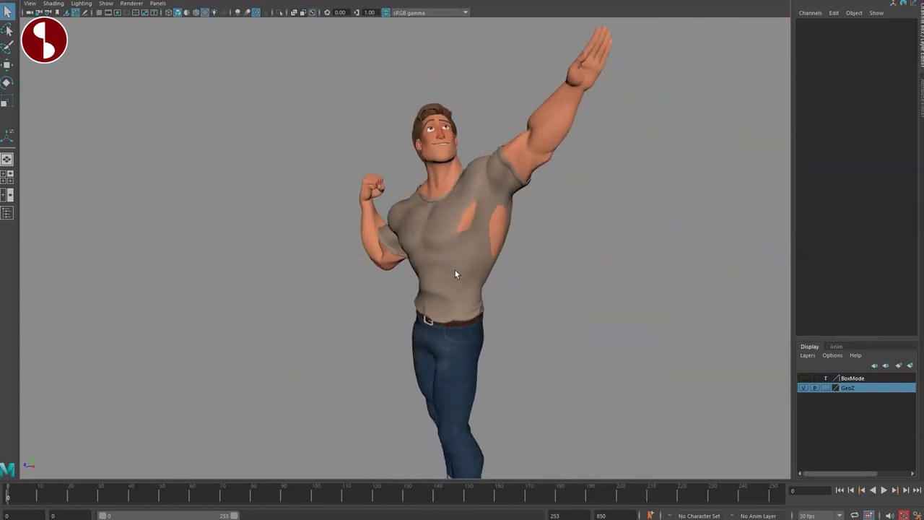
# Examine the posed character all the way around, checking its silhouette and clothing
pyautogui.keyDown('alt'); pyautogui.moveTo(456, 272); pyautogui.dragTo(338, 265); pyautogui.keyUp('alt')
pyautogui.keyDown('alt'); pyautogui.moveTo(403, 233); pyautogui.dragTo(482, 223, button='middle'); pyautogui.keyUp('alt')
pyautogui.scroll(-5, 482, 223)
pyautogui.keyDown('alt'); pyautogui.moveTo(419, 271); pyautogui.dragTo(712, 280); pyautogui.keyUp('alt')
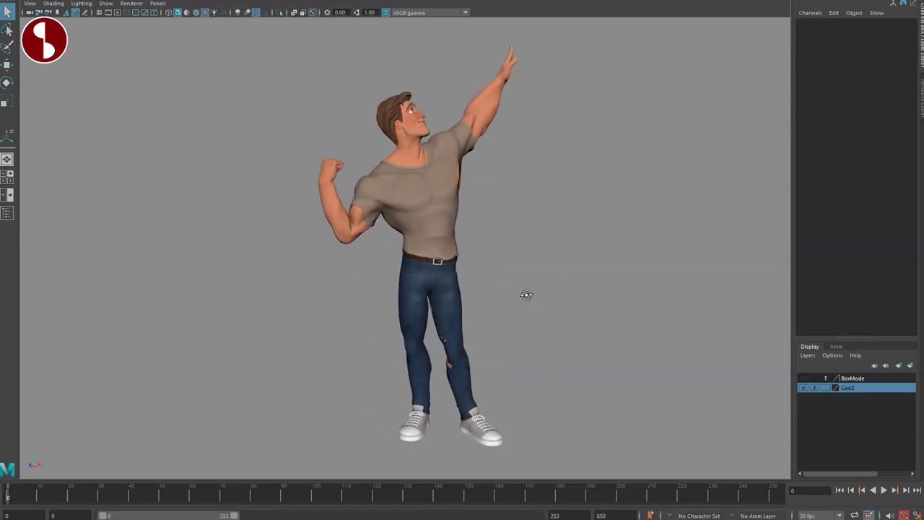
pyautogui.keyDown('alt'); pyautogui.moveTo(429, 288); pyautogui.dragTo(389, 276); pyautogui.keyUp('alt')
pyautogui.keyDown('alt'); pyautogui.moveTo(406, 261); pyautogui.dragTo(386, 264, button='middle'); pyautogui.keyUp('alt')
pyautogui.keyDown('alt'); pyautogui.moveTo(289, 265); pyautogui.dragTo(650, 254); pyautogui.keyUp('alt')
pyautogui.keyDown('alt'); pyautogui.moveTo(388, 269); pyautogui.dragTo(432, 275); pyautogui.keyUp('alt')
pyautogui.keyDown('alt'); pyautogui.moveTo(375, 275); pyautogui.dragTo(299, 279); pyautogui.keyUp('alt')
pyautogui.keyDown('alt'); pyautogui.moveTo(410, 268); pyautogui.dragTo(432, 277, button='middle'); pyautogui.keyUp('alt')
pyautogui.keyDown('alt'); pyautogui.moveTo(432, 277); pyautogui.dragTo(613, 268); pyautogui.keyUp('alt')
# Toggle the viewport display of the rig's control curves on the posed character, leaving the curves shown
pyautogui.click(107, 4)
pyautogui.click(141, 70)
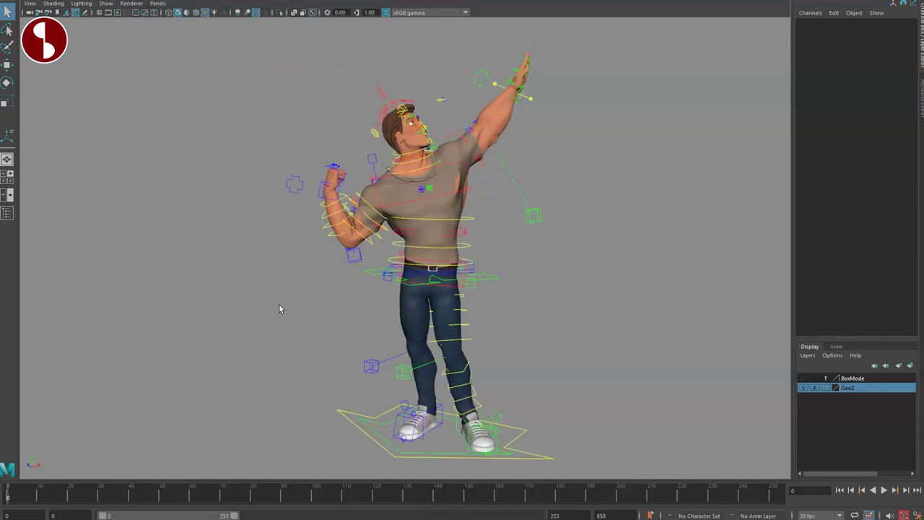
pyautogui.keyDown('alt'); pyautogui.moveTo(280, 308); pyautogui.dragTo(611, 298); pyautogui.keyUp('alt')
pyautogui.keyDown('alt'); pyautogui.moveTo(303, 259); pyautogui.dragTo(366, 252); pyautogui.keyUp('alt')
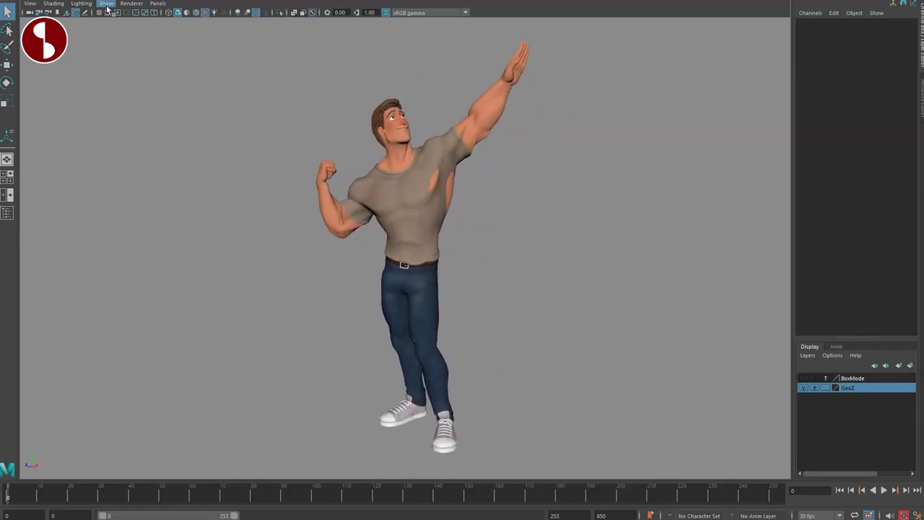
pyautogui.click(106, 4)
pyautogui.click(118, 65)
pyautogui.keyDown('alt'); pyautogui.moveTo(261, 238); pyautogui.dragTo(729, 232); pyautogui.keyUp('alt')
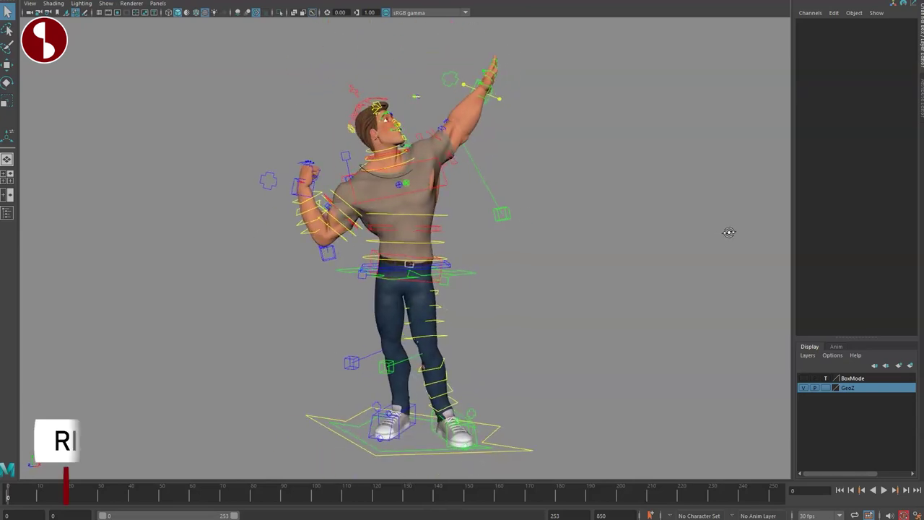
# Look over the posed character together with its control curves from the front, side and back
pyautogui.keyDown('alt'); pyautogui.moveTo(622, 248); pyautogui.dragTo(593, 245, button='right'); pyautogui.keyUp('alt')
pyautogui.keyDown('alt'); pyautogui.moveTo(468, 284); pyautogui.dragTo(246, 277); pyautogui.keyUp('alt')
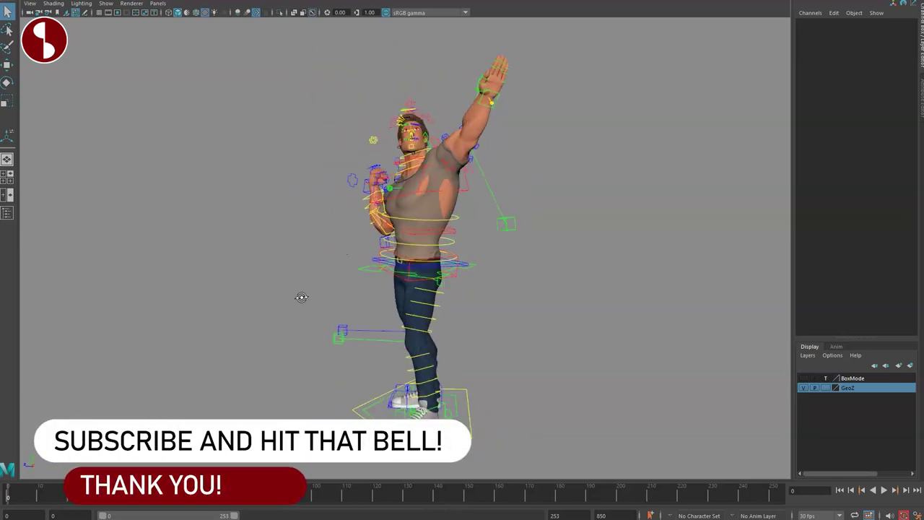
pyautogui.keyDown('alt'); pyautogui.moveTo(345, 292); pyautogui.dragTo(392, 291); pyautogui.keyUp('alt')
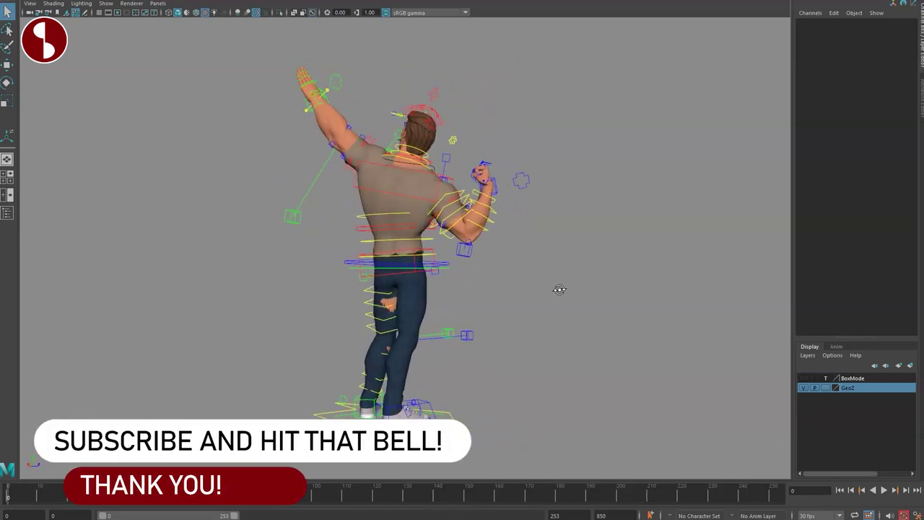
pyautogui.keyDown('alt'); pyautogui.moveTo(737, 292); pyautogui.dragTo(473, 300); pyautogui.keyUp('alt')
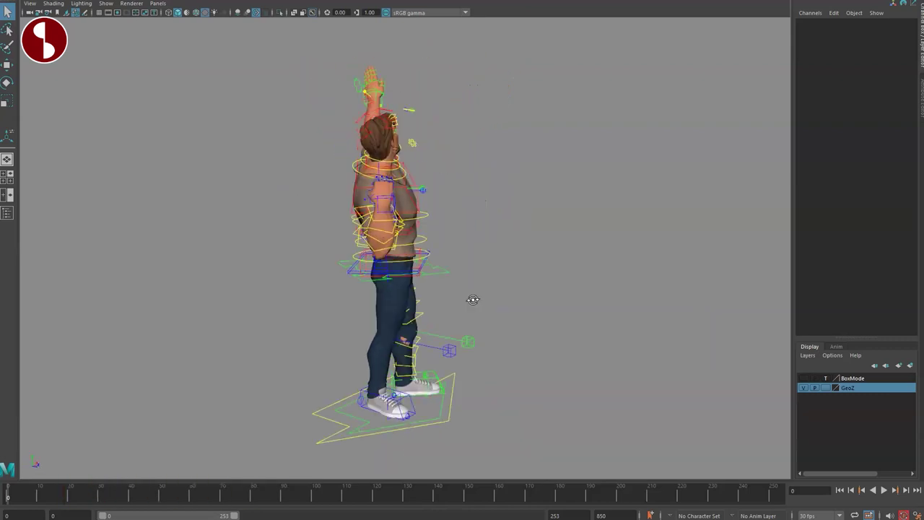
# Select the jaw control on the posed character's head for rotation
pyautogui.keyDown('alt'); pyautogui.moveTo(351, 300); pyautogui.dragTo(385, 418, button='middle'); pyautogui.keyUp('alt')
pyautogui.keyDown('alt'); pyautogui.moveTo(385, 417); pyautogui.dragTo(439, 308, button='right'); pyautogui.keyUp('alt')
pyautogui.keyDown('alt'); pyautogui.moveTo(438, 308); pyautogui.dragTo(374, 272, button='middle'); pyautogui.keyUp('alt')
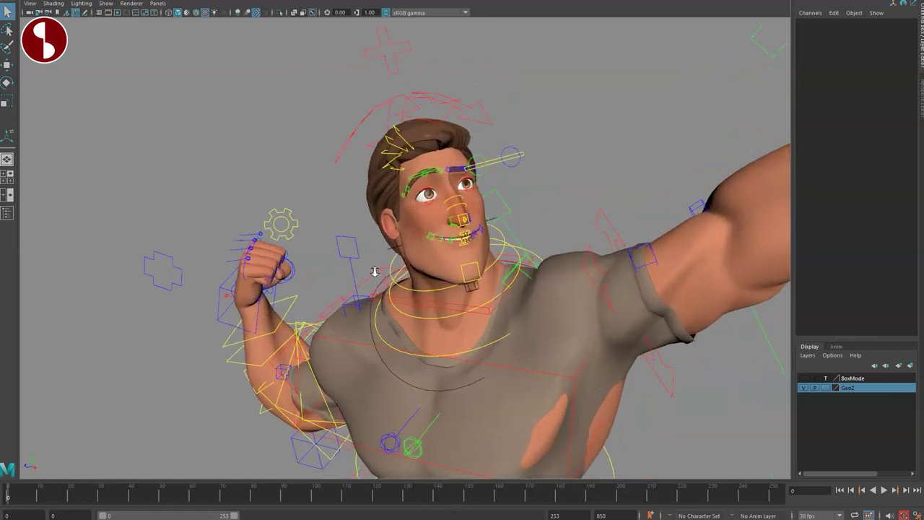
pyautogui.keyDown('alt'); pyautogui.moveTo(373, 273); pyautogui.dragTo(464, 329, button='right'); pyautogui.keyUp('alt')
pyautogui.keyDown('alt'); pyautogui.moveTo(463, 330); pyautogui.dragTo(465, 366, button='middle'); pyautogui.keyUp('alt')
pyautogui.keyDown('alt'); pyautogui.moveTo(465, 366); pyautogui.dragTo(481, 319, button='right'); pyautogui.keyUp('alt')
pyautogui.keyDown('alt'); pyautogui.moveTo(480, 319); pyautogui.dragTo(482, 340); pyautogui.keyUp('alt')
pyautogui.click(477, 344)
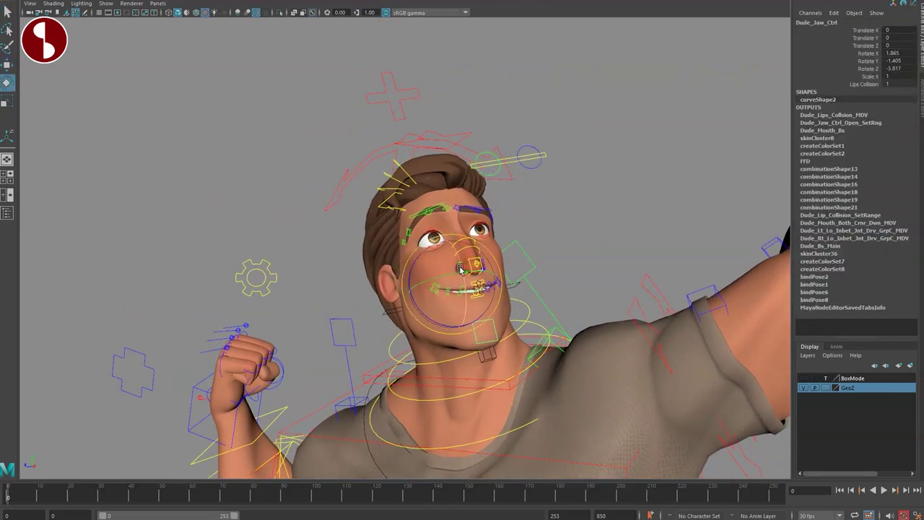